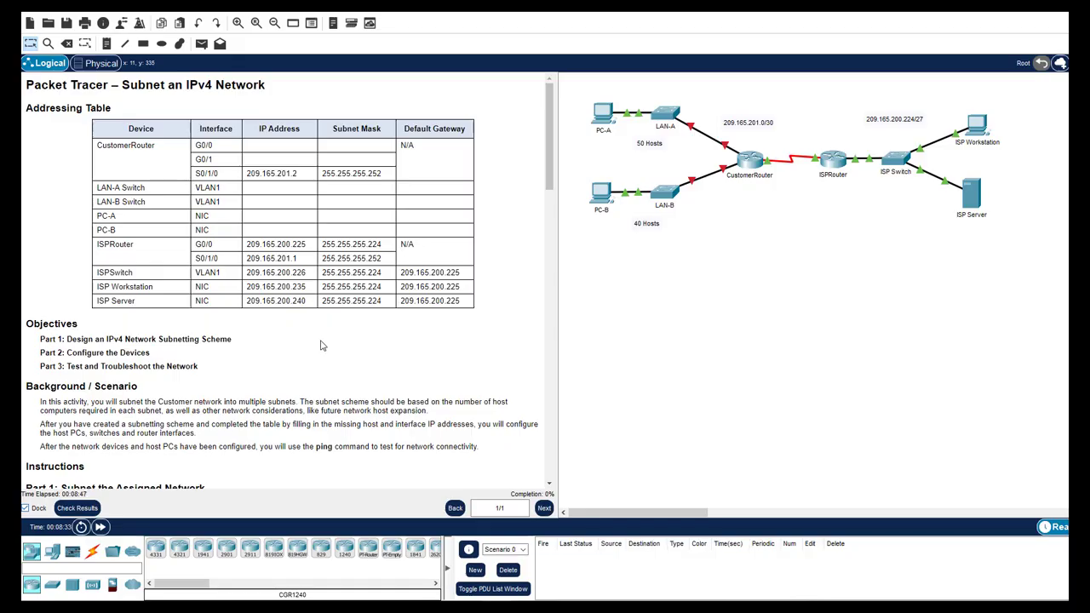
Scroll the Packet Tracer instructions down to the Part 1, Step 1 subnetting questions
{"action": "scroll", "coordinate": [320, 345], "scroll_direction": "down", "scroll_amount": 2}
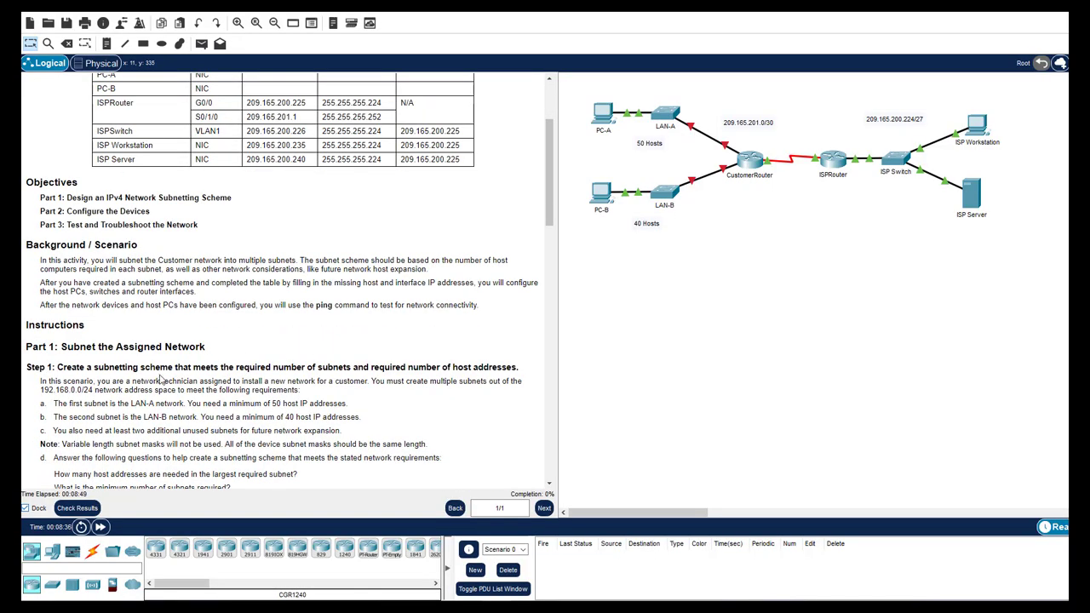
{"action": "scroll", "coordinate": [196, 377], "scroll_direction": "down", "scroll_amount": 2}
{"action": "scroll", "coordinate": [202, 373], "scroll_direction": "down", "scroll_amount": 1}
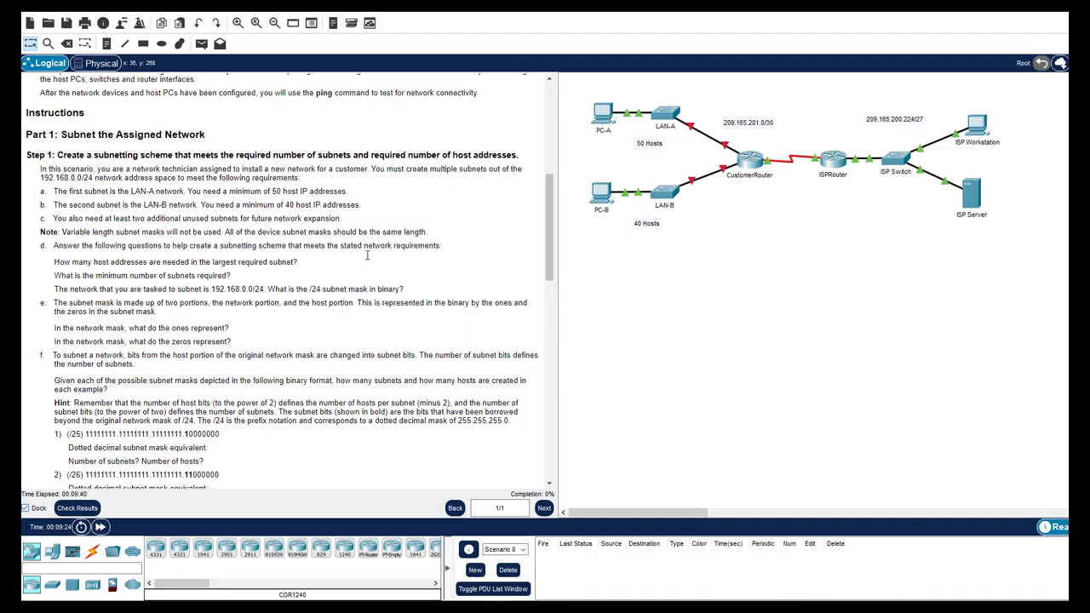
{"action": "scroll", "coordinate": [369, 258], "scroll_direction": "down", "scroll_amount": 2}
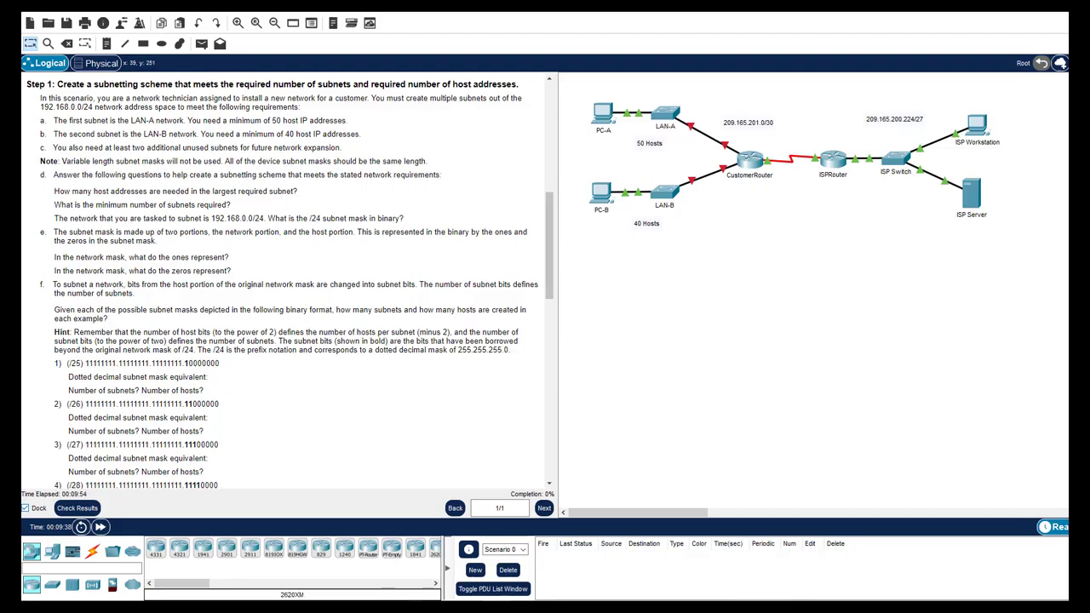
{"action": "key", "text": "alt+Tab"}
In the Word worksheet, enter 50 as the hosts needed in the largest required subnet
{"action": "scroll", "coordinate": [451, 379], "scroll_direction": "down", "scroll_amount": 2}
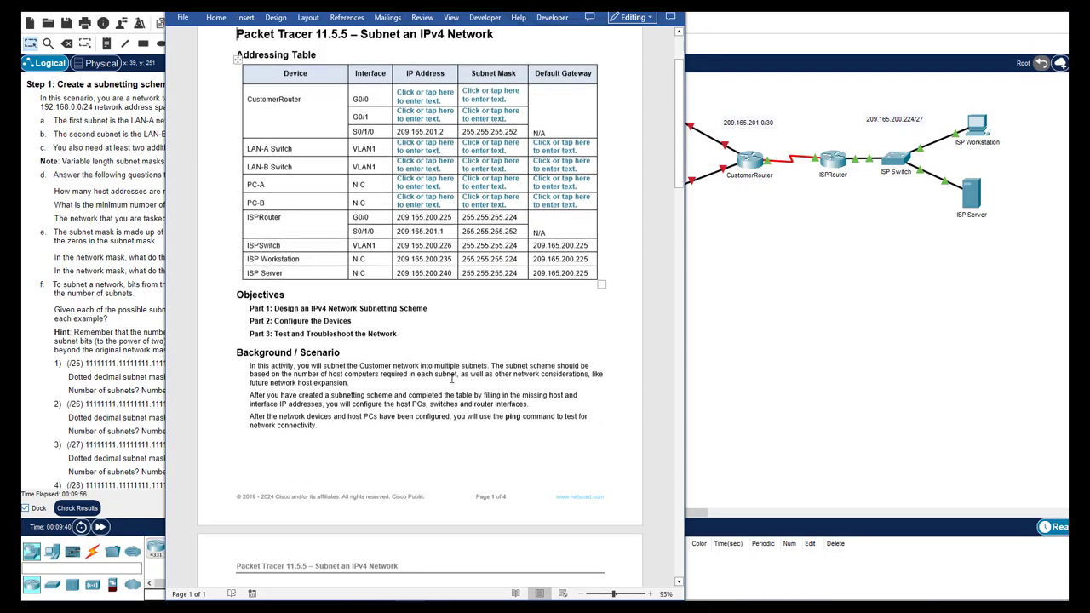
{"action": "scroll", "coordinate": [452, 380], "scroll_direction": "down", "scroll_amount": 10}
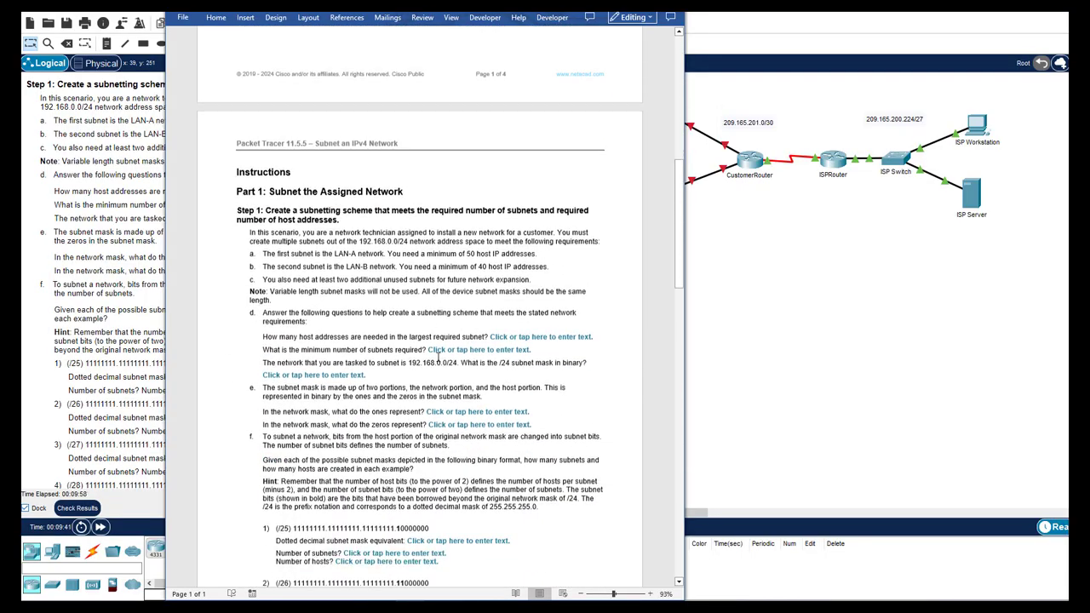
{"action": "left_click", "coordinate": [528, 302]}
{"action": "type", "text": "50"}
{"action": "scroll", "coordinate": [528, 302], "scroll_direction": "down", "scroll_amount": 14}
{"action": "scroll", "coordinate": [543, 272], "scroll_direction": "up", "scroll_amount": 8}
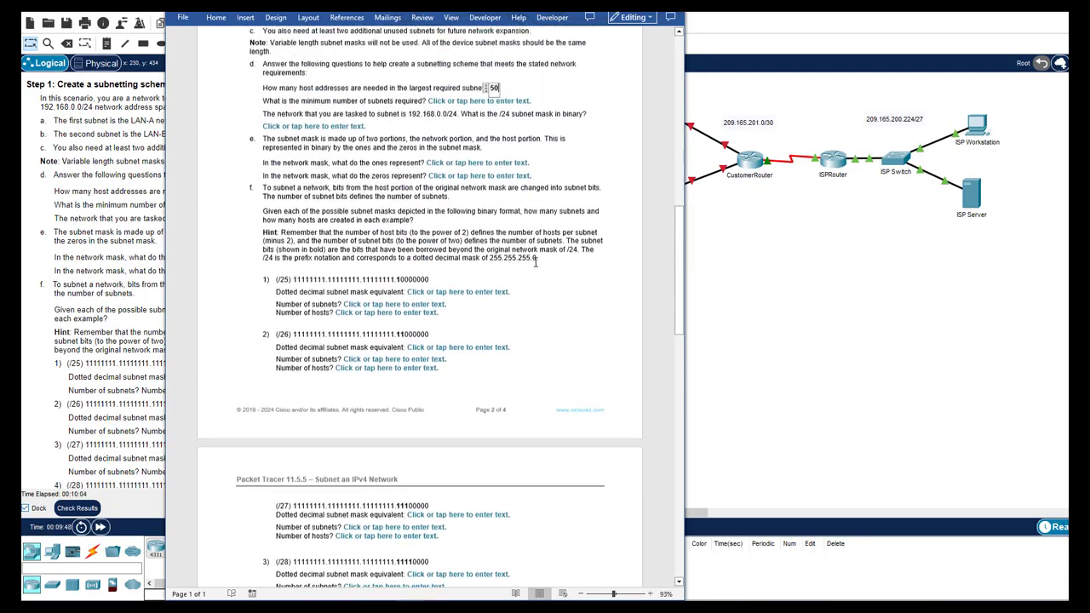
{"action": "scroll", "coordinate": [535, 262], "scroll_direction": "up", "scroll_amount": 4}
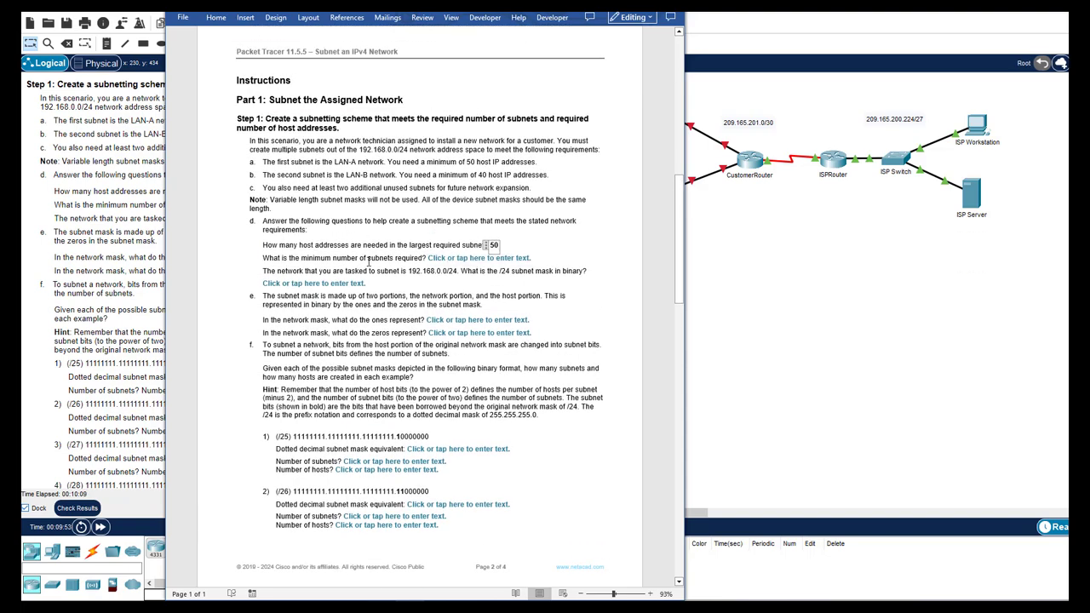
{"action": "left_click_drag", "start_coordinate": [367, 263], "coordinate": [393, 262]}
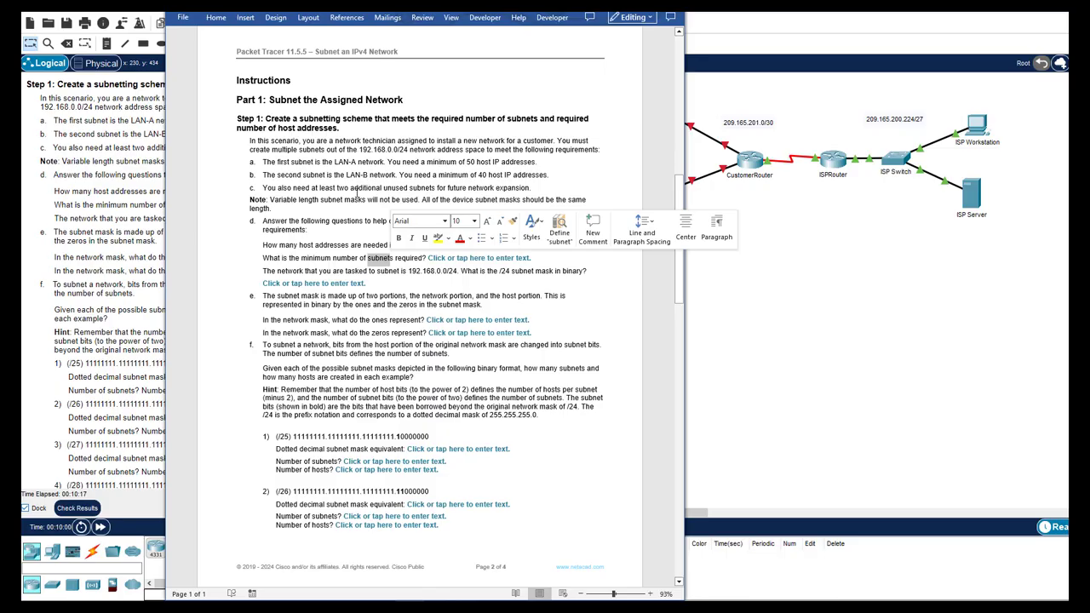
Enter 4 as the minimum number of subnets required
{"action": "left_click", "coordinate": [495, 260]}
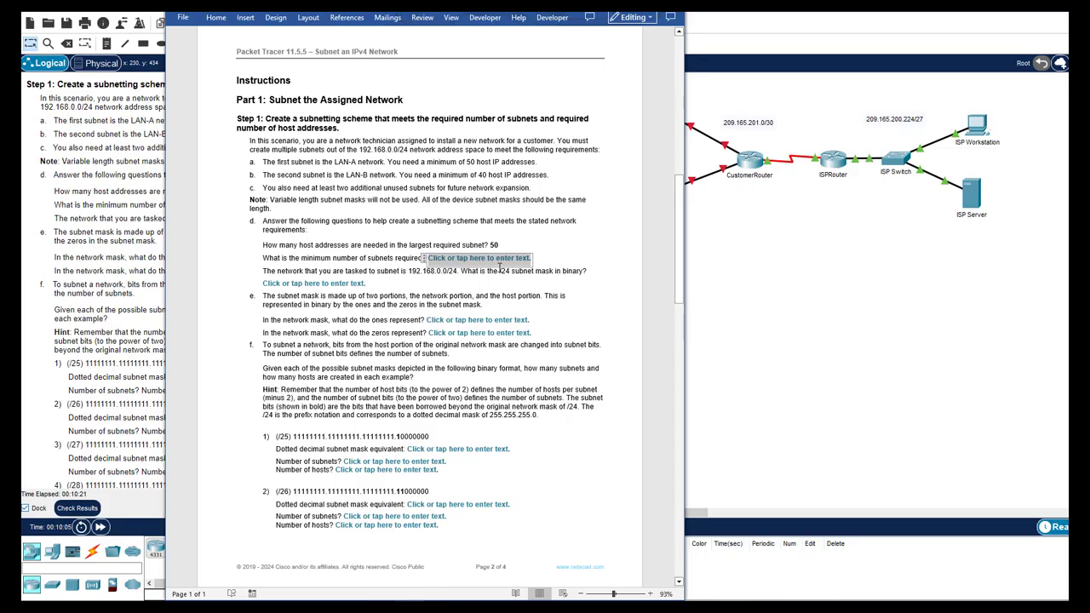
{"action": "type", "text": "4"}
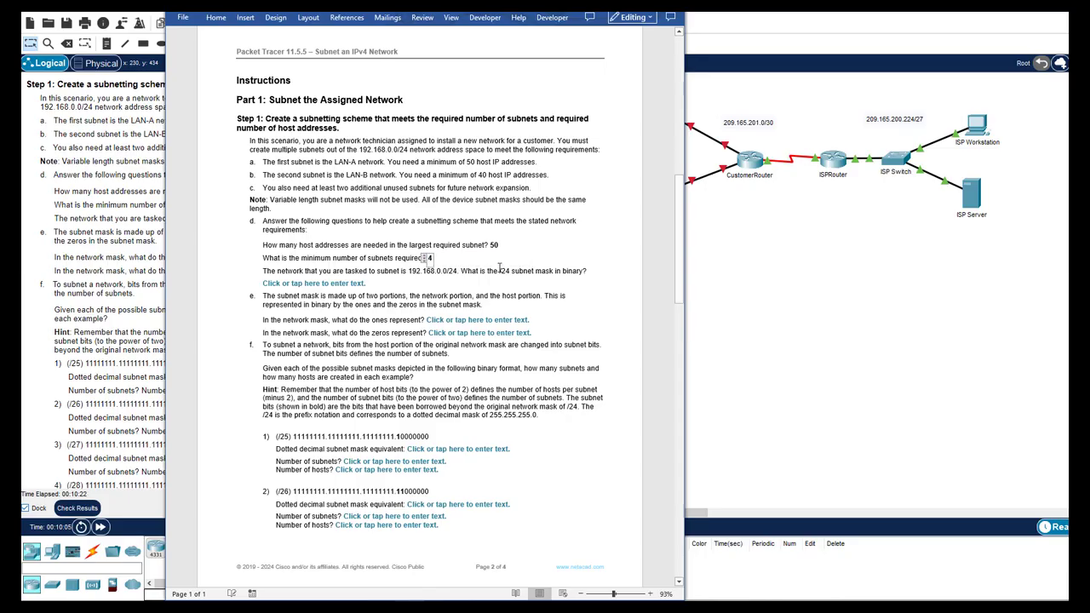
{"action": "left_click", "coordinate": [447, 282]}
{"action": "left_click", "coordinate": [447, 278]}
Paste 11111111.11111111.11111111.00000000 as the binary form of the /24 mask
{"action": "left_click", "coordinate": [325, 283]}
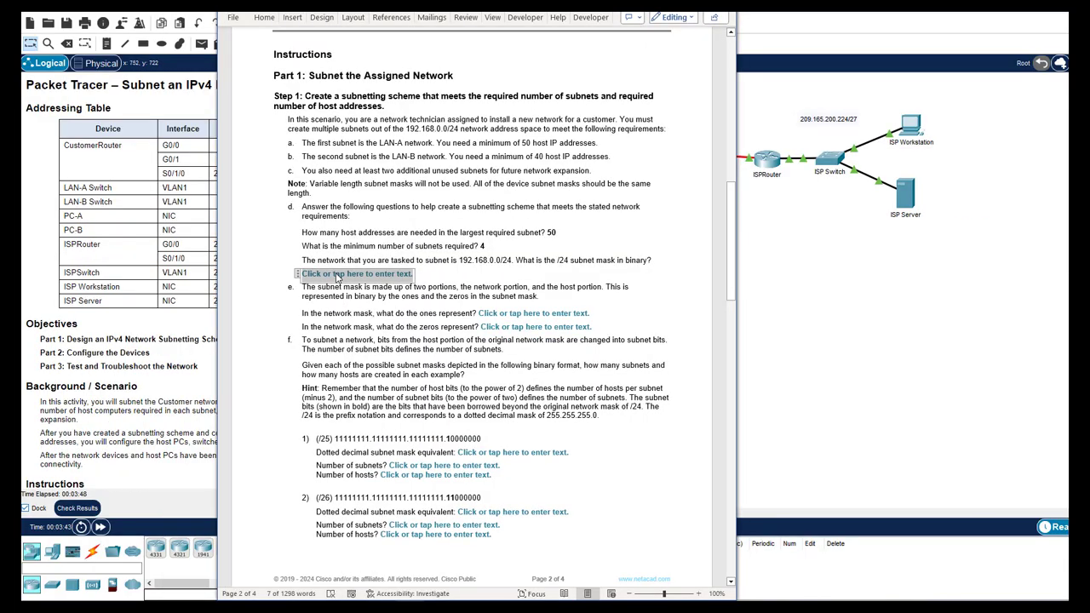
{"action": "type", "text": "11111111.11111111.11111111.00000000"}
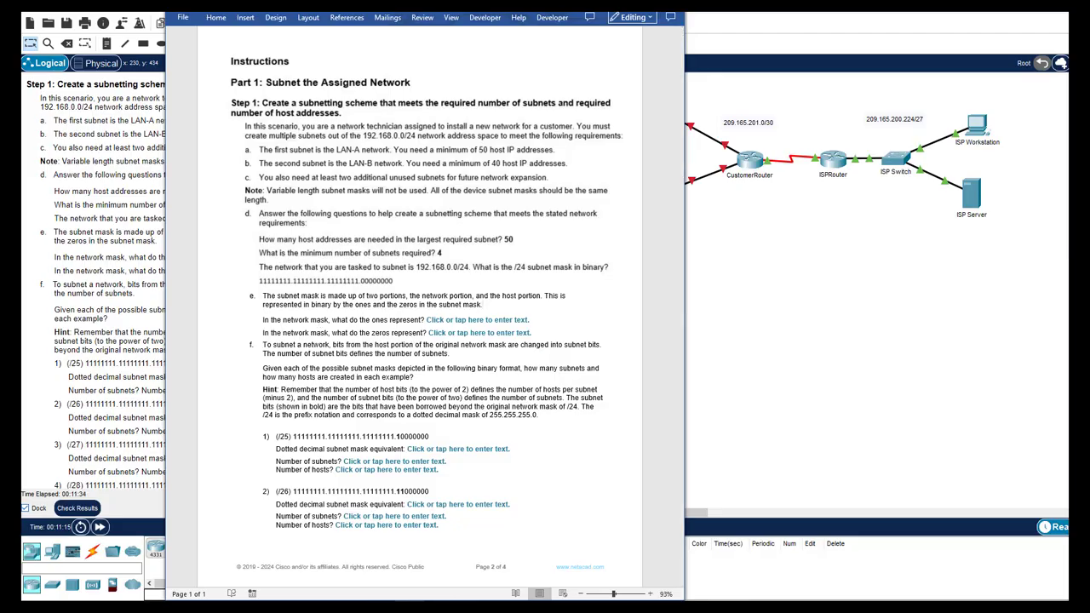
{"action": "key", "text": "alt+Tab"}
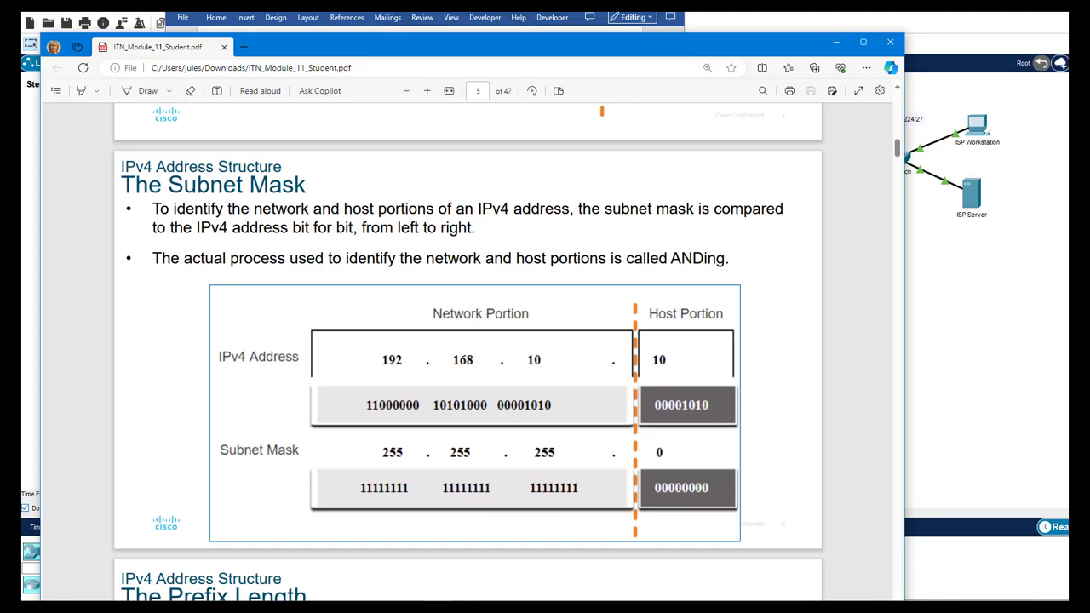
Check the ITN Module 11 Subnet Mask slide's network and host portions, then return to the worksheet
{"action": "key", "text": "alt+Tab"}
Fill in 'Network portion' for what the mask's ones mean and 'Host portion' for the zeros
{"action": "type", "text": "Network portion"}
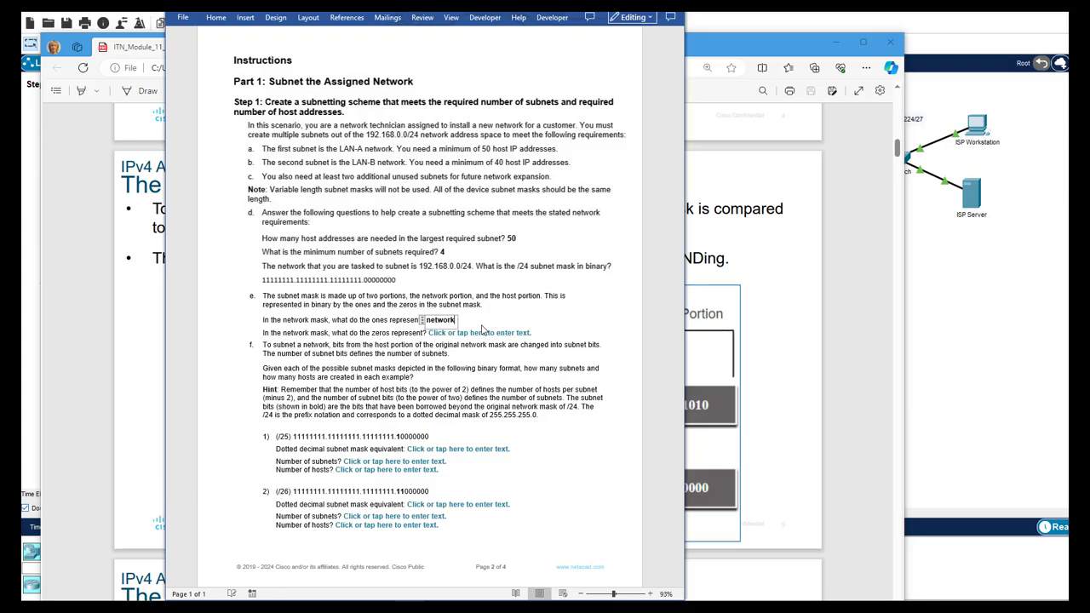
{"action": "left_click", "coordinate": [481, 333]}
{"action": "type", "text": "Host portion"}
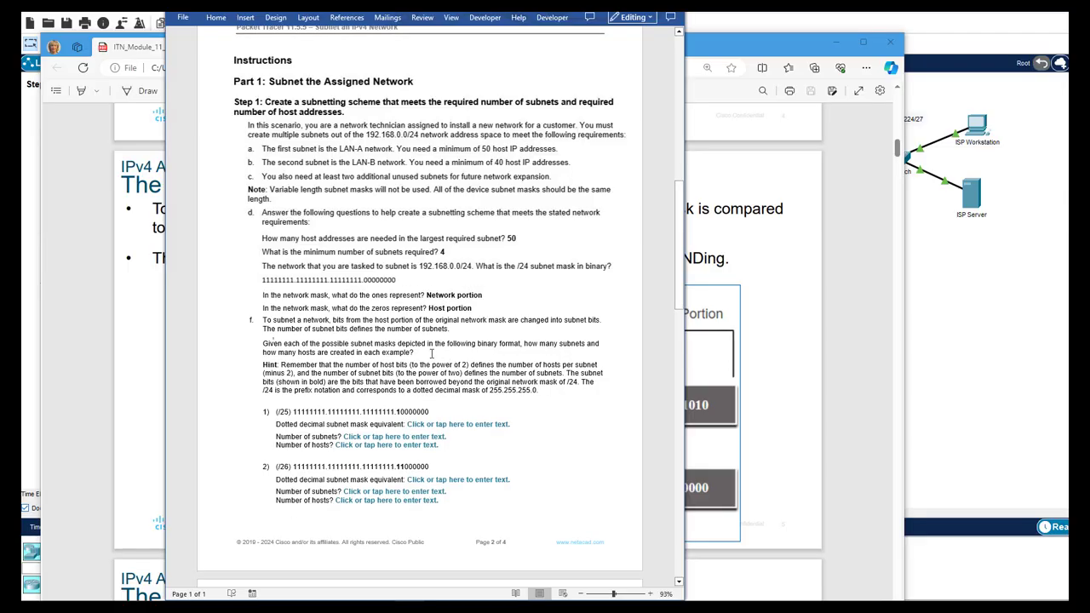
{"action": "scroll", "coordinate": [409, 392], "scroll_direction": "down", "scroll_amount": 3}
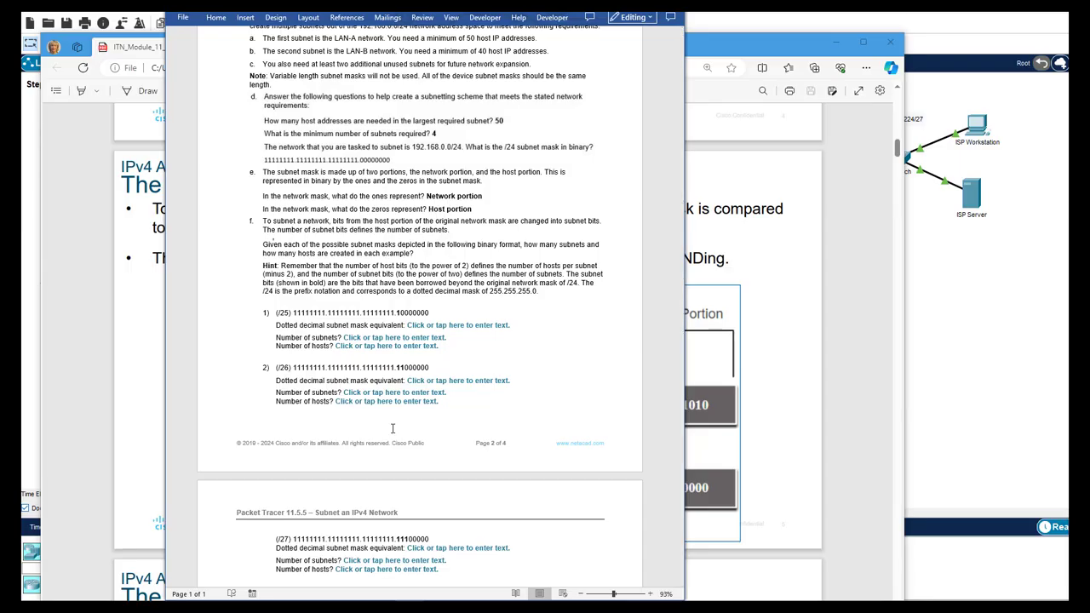
{"action": "scroll", "coordinate": [352, 248], "scroll_direction": "down", "scroll_amount": 1}
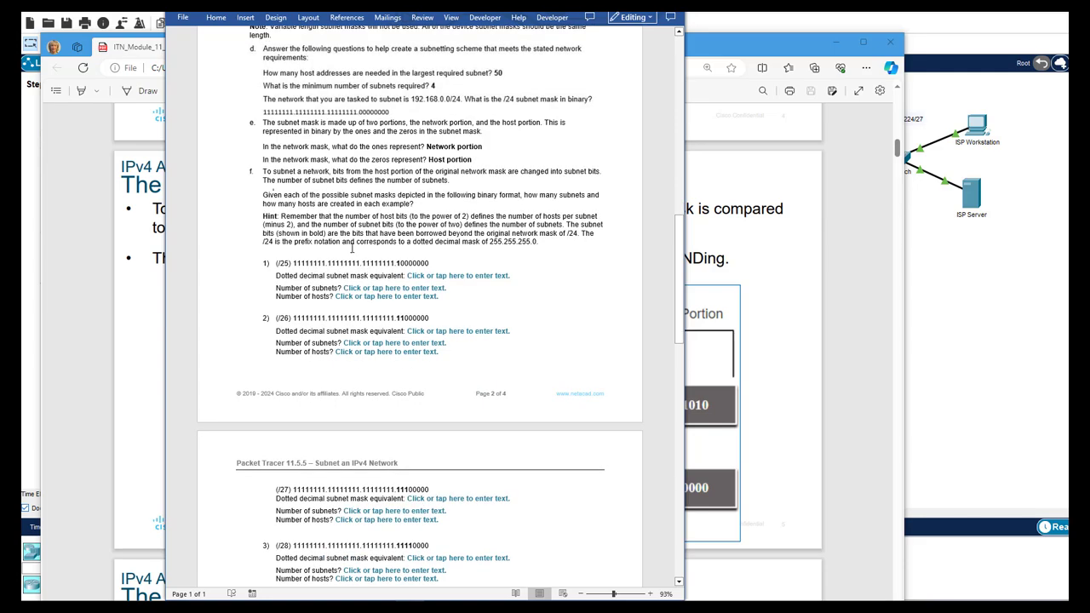
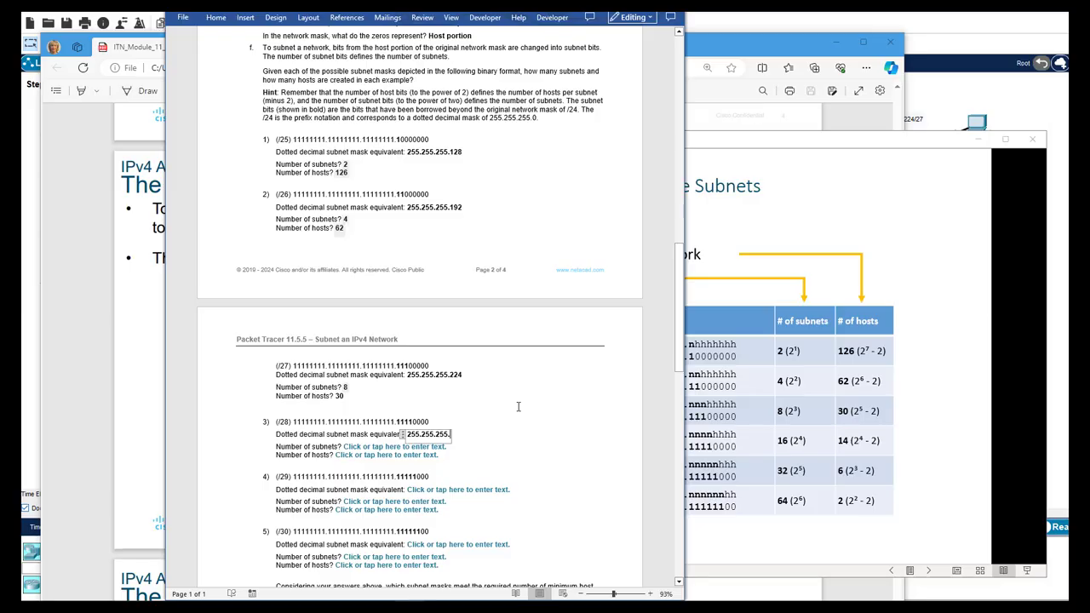
Complete the /28 answers: mask 255.255.255.240, 16 subnets and 14 hosts
{"action": "type", "text": "240"}
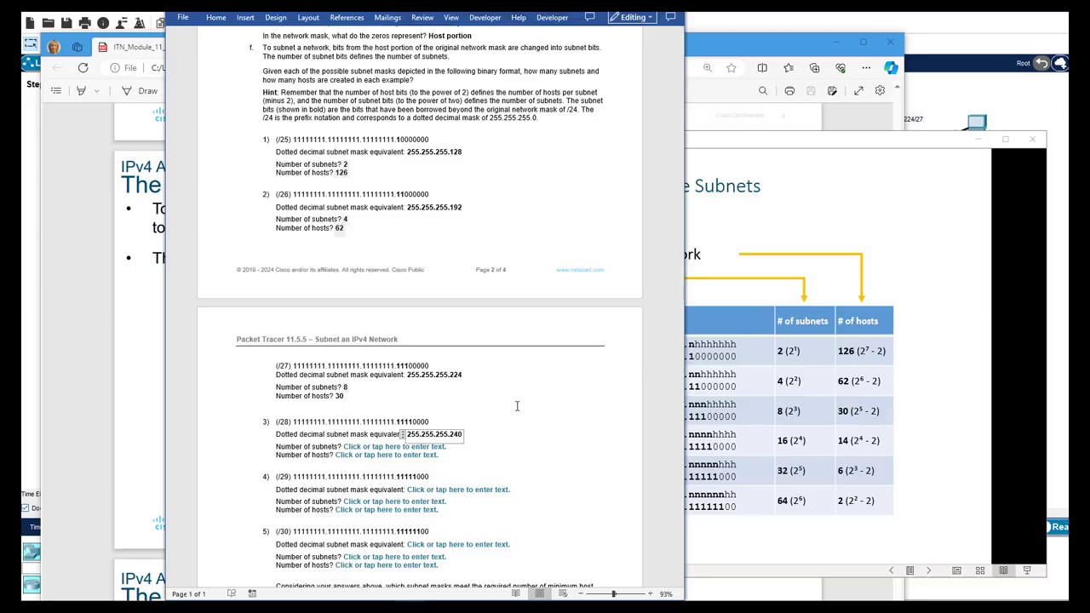
{"action": "left_click", "coordinate": [388, 447]}
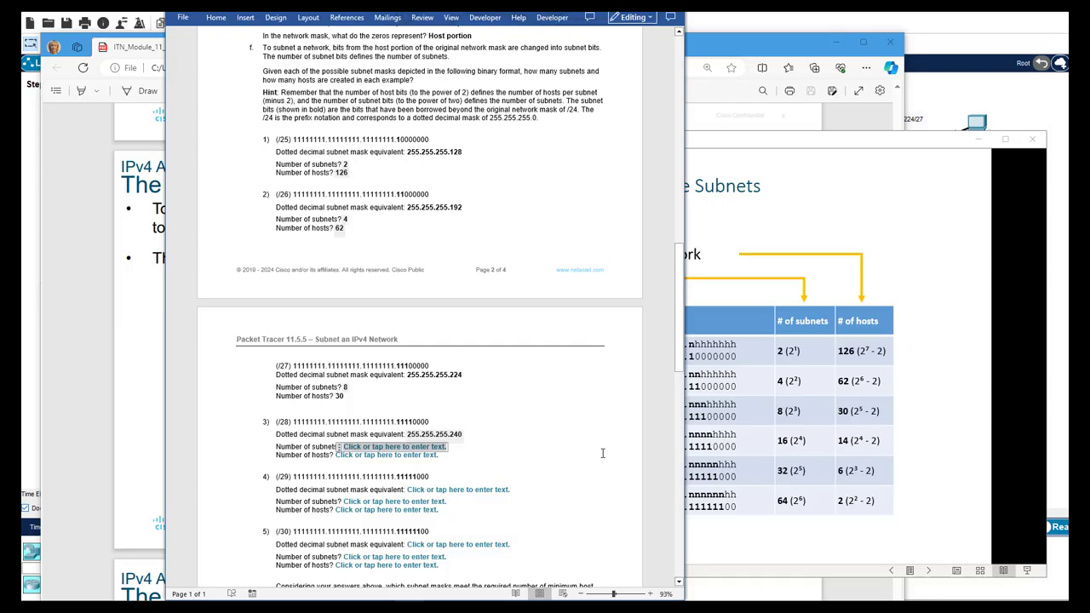
{"action": "type", "text": "16"}
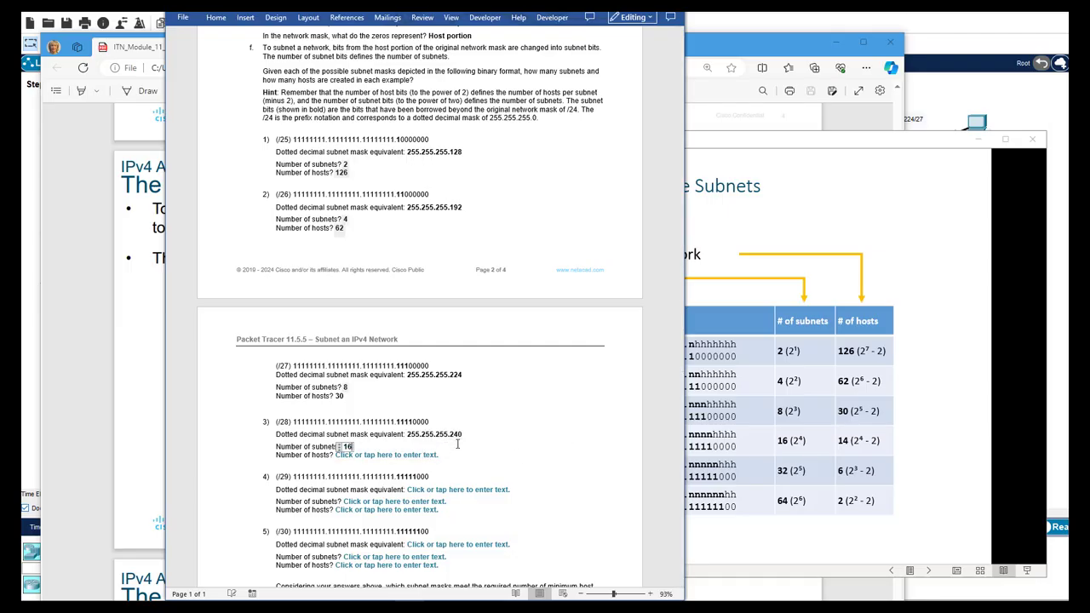
{"action": "left_click", "coordinate": [430, 455]}
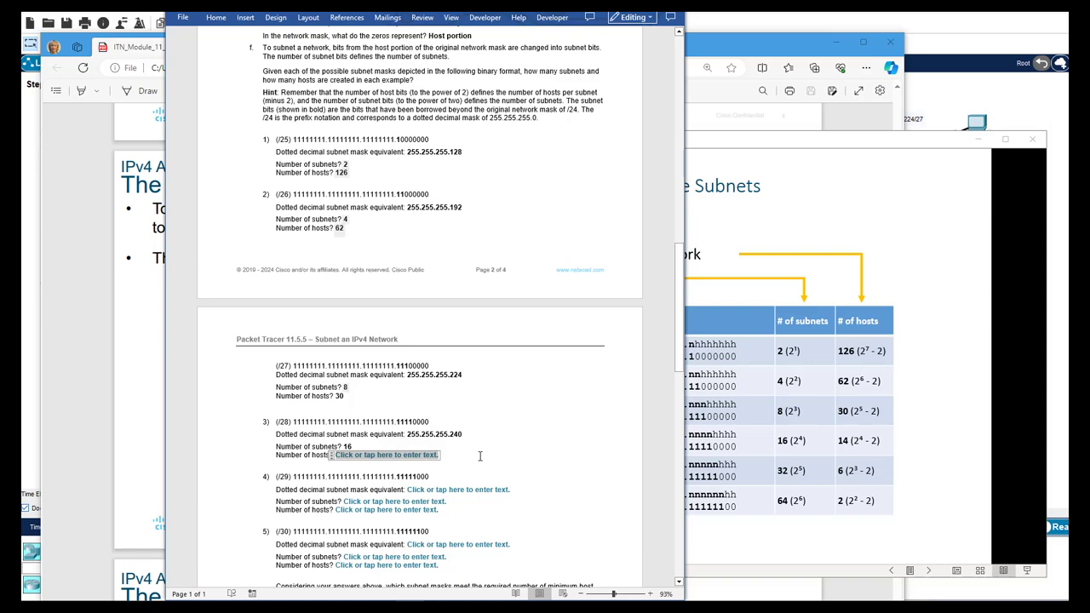
{"action": "type", "text": "14"}
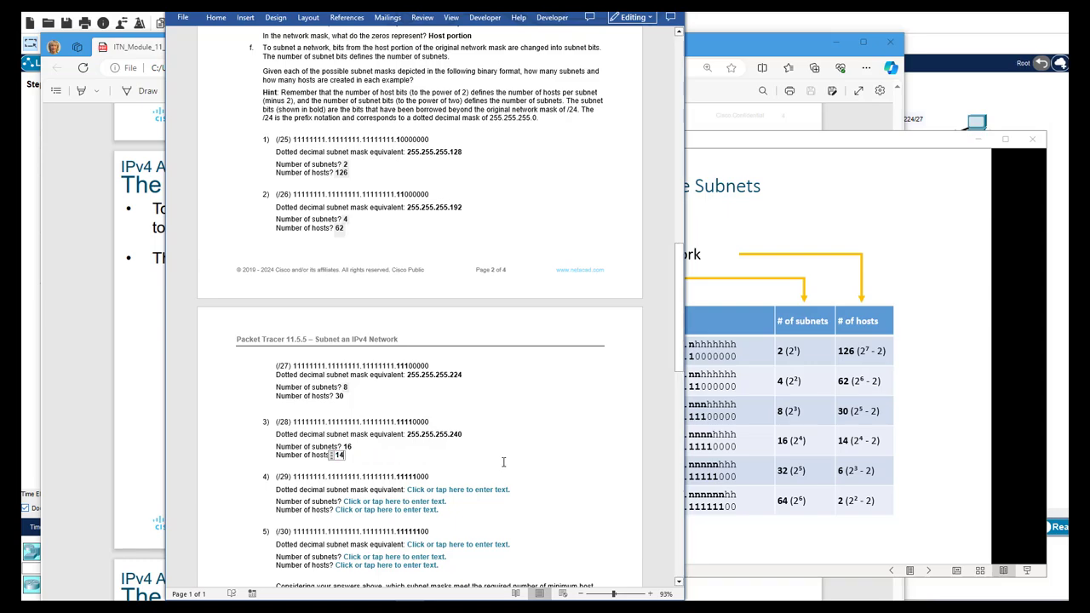
Fill in the /29 answers: mask 255.255.255.248, 32 subnets and 6 hosts
{"action": "scroll", "coordinate": [504, 459], "scroll_direction": "down", "scroll_amount": 1}
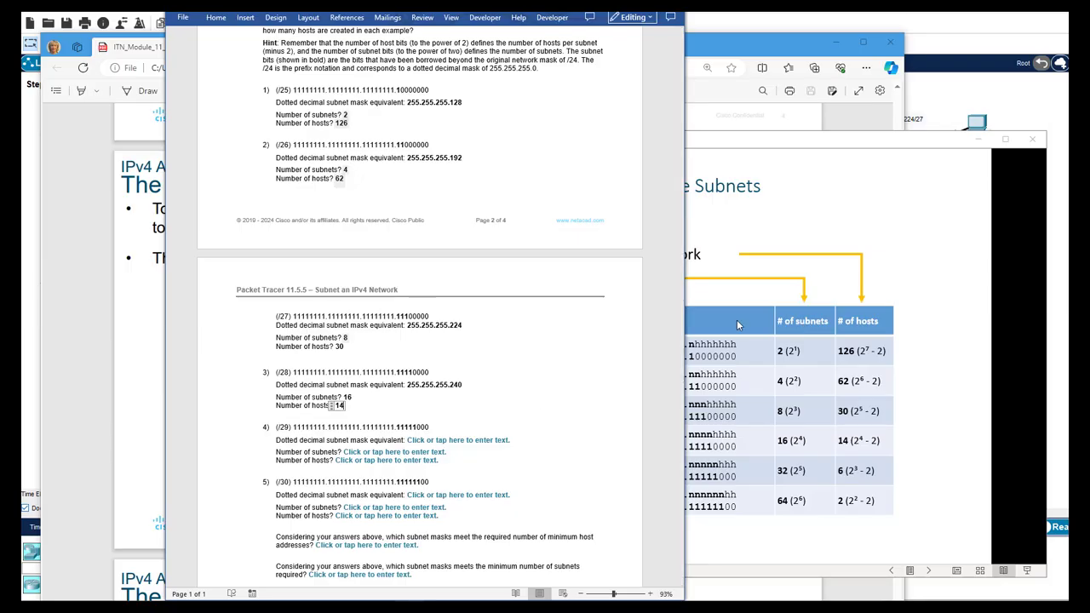
{"action": "left_click", "coordinate": [434, 440]}
{"action": "type", "text": "255.25"}
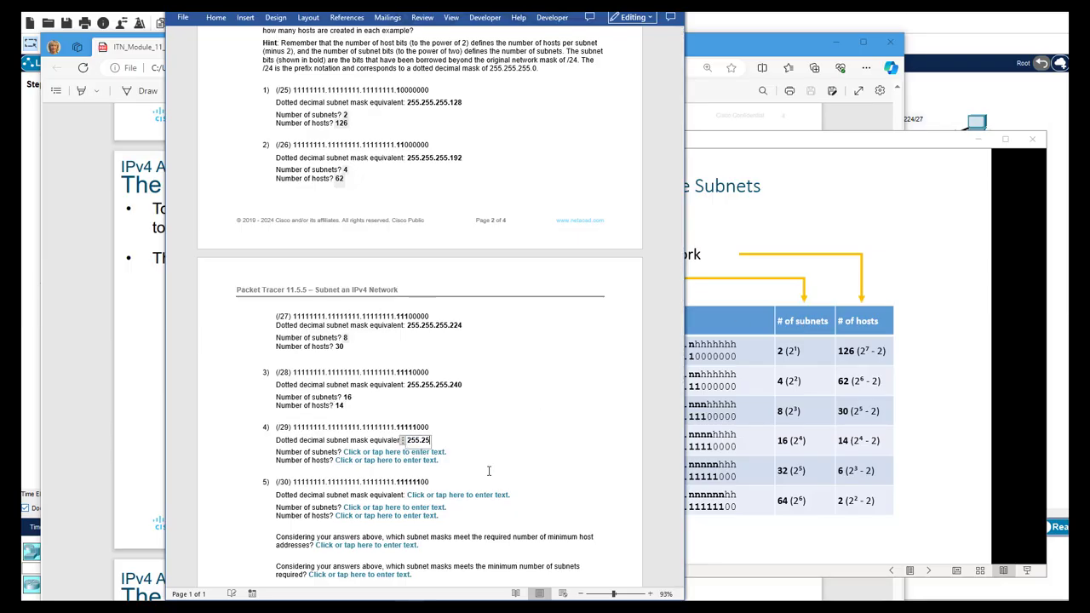
{"action": "type", "text": "5.255.248"}
{"action": "left_click", "coordinate": [400, 452]}
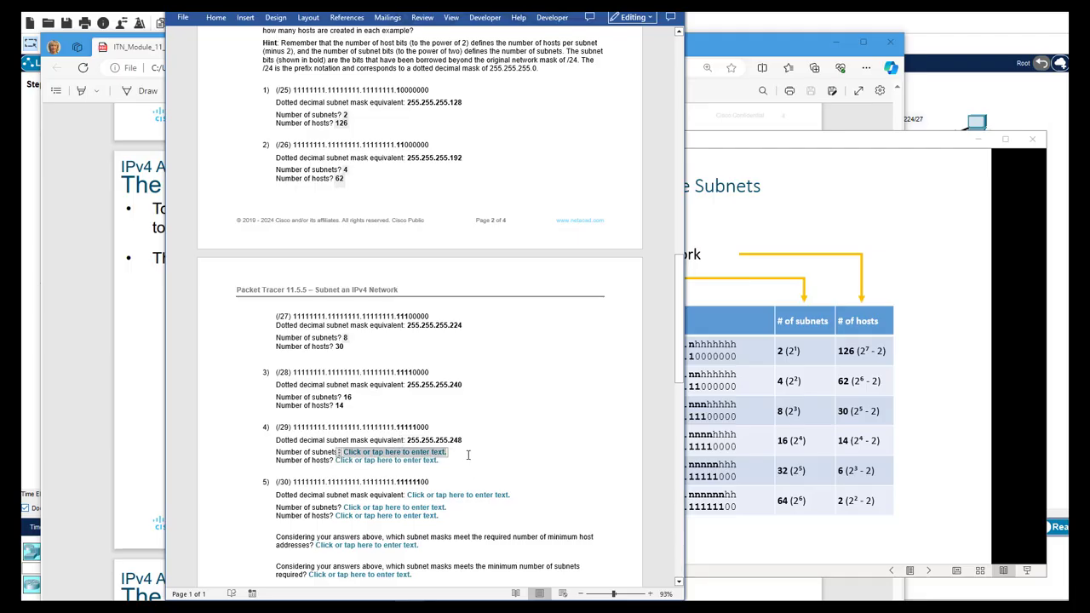
{"action": "type", "text": "32"}
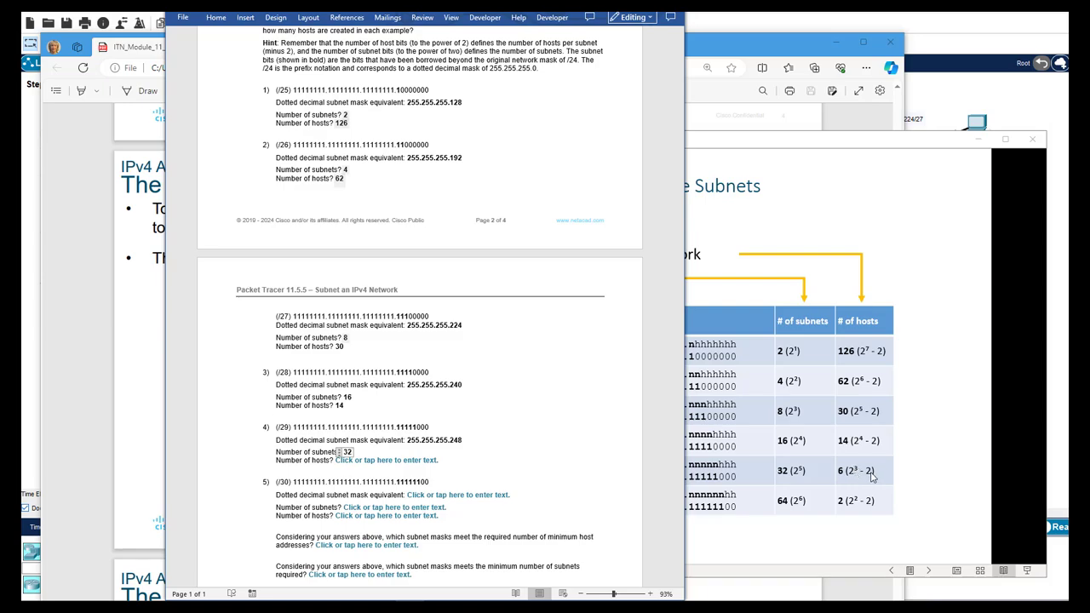
{"action": "left_click", "coordinate": [436, 461]}
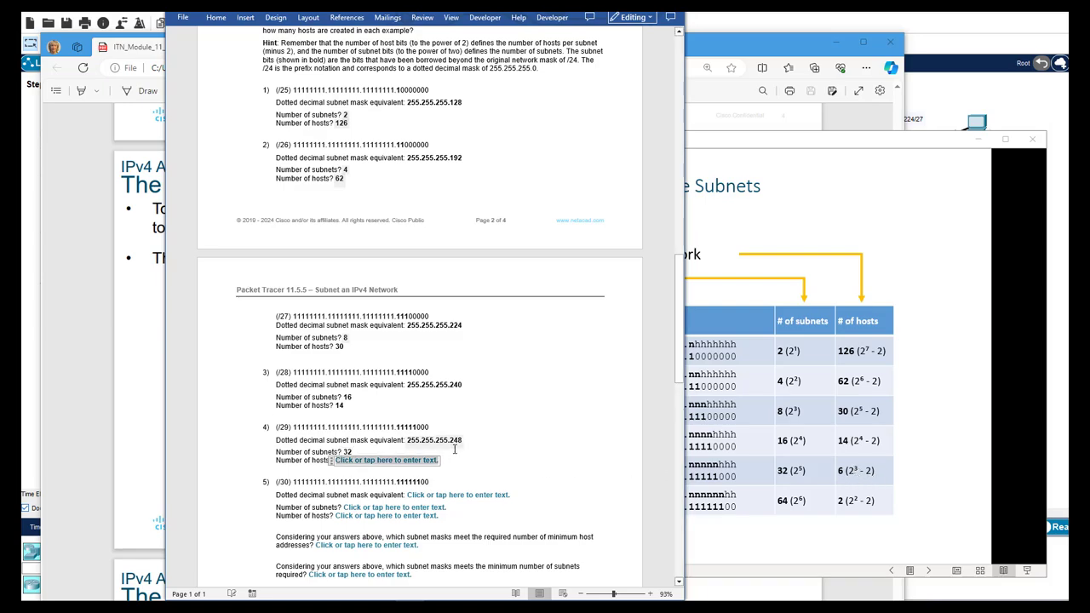
{"action": "type", "text": "6"}
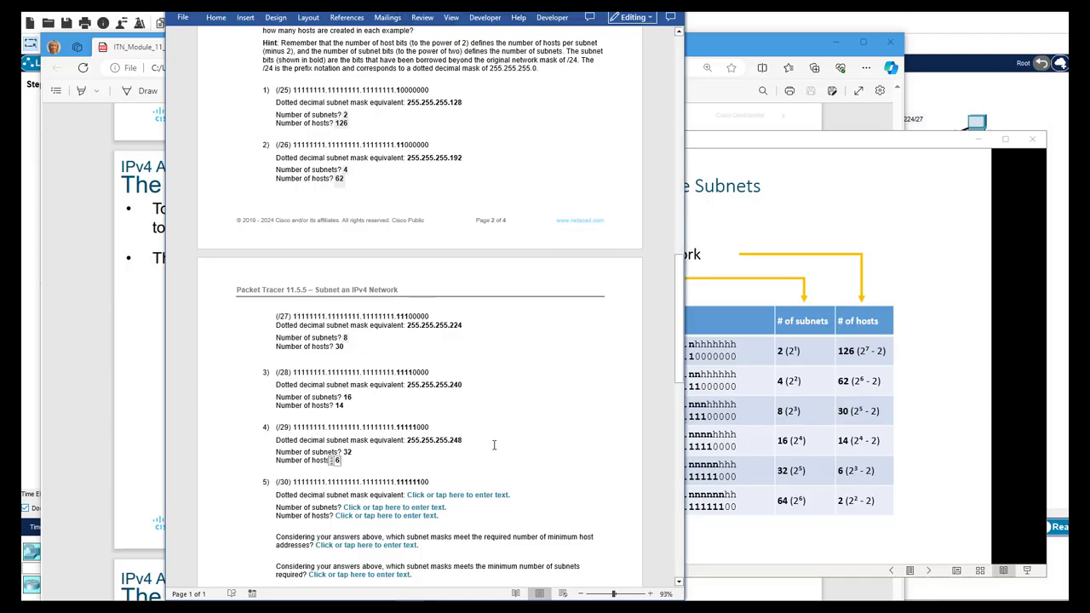
{"action": "scroll", "coordinate": [493, 445], "scroll_direction": "down", "scroll_amount": 3}
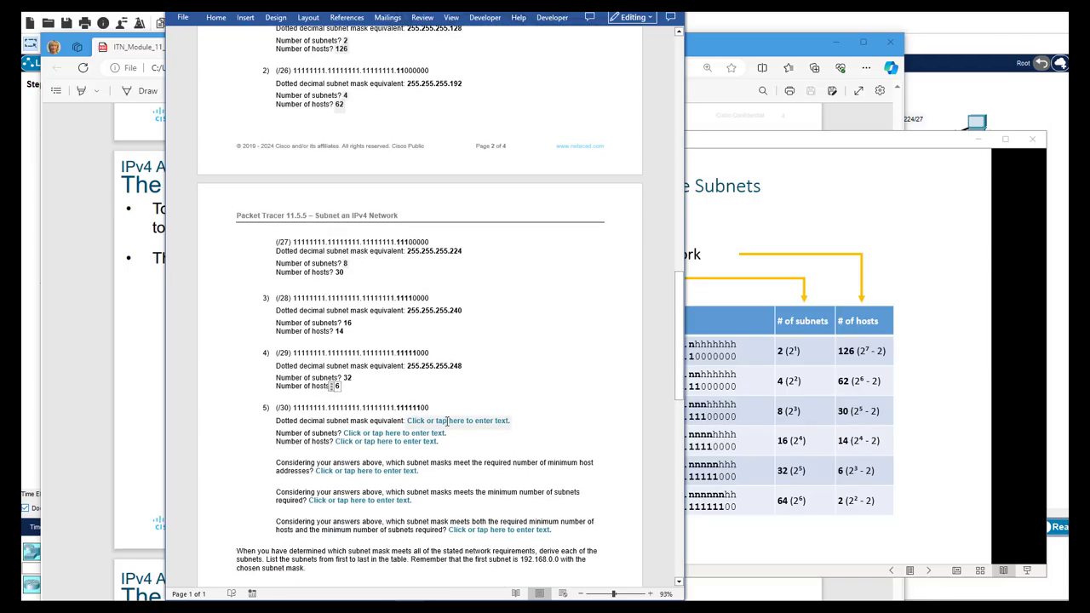
Enter 255.255.255.252 as the /30 mask, with 64 subnets and 2 hosts
{"action": "left_click", "coordinate": [446, 421]}
{"action": "type", "text": "255."}
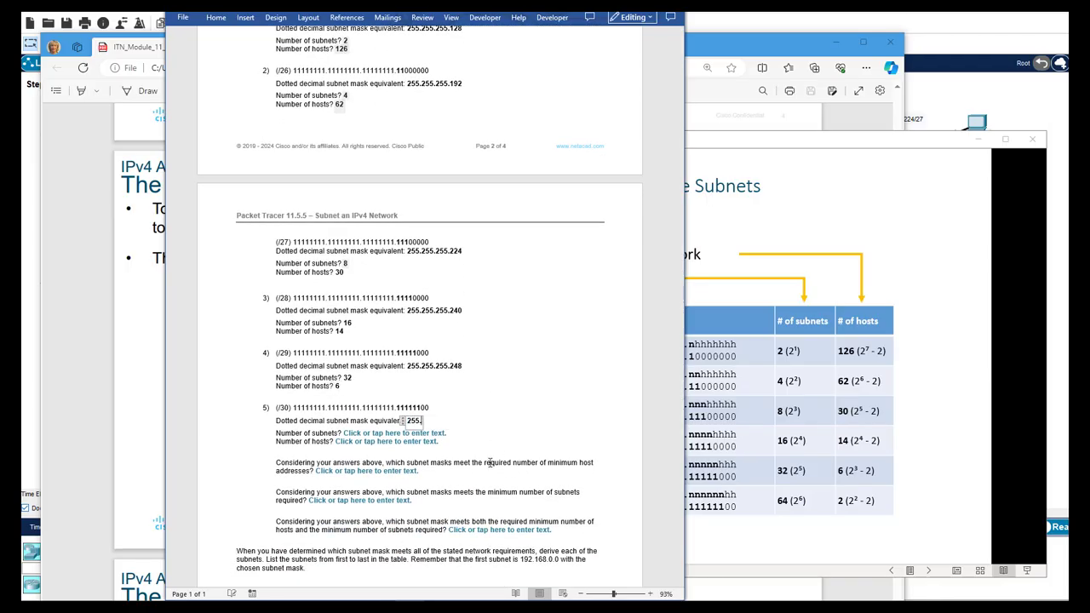
{"action": "type", "text": "255.255"}
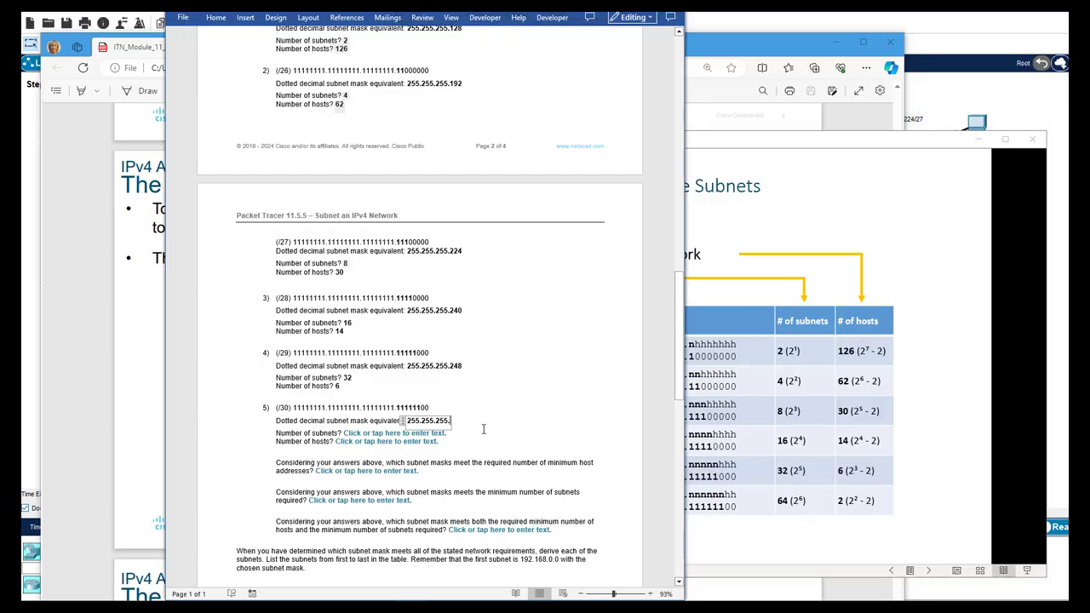
{"action": "type", "text": "252"}
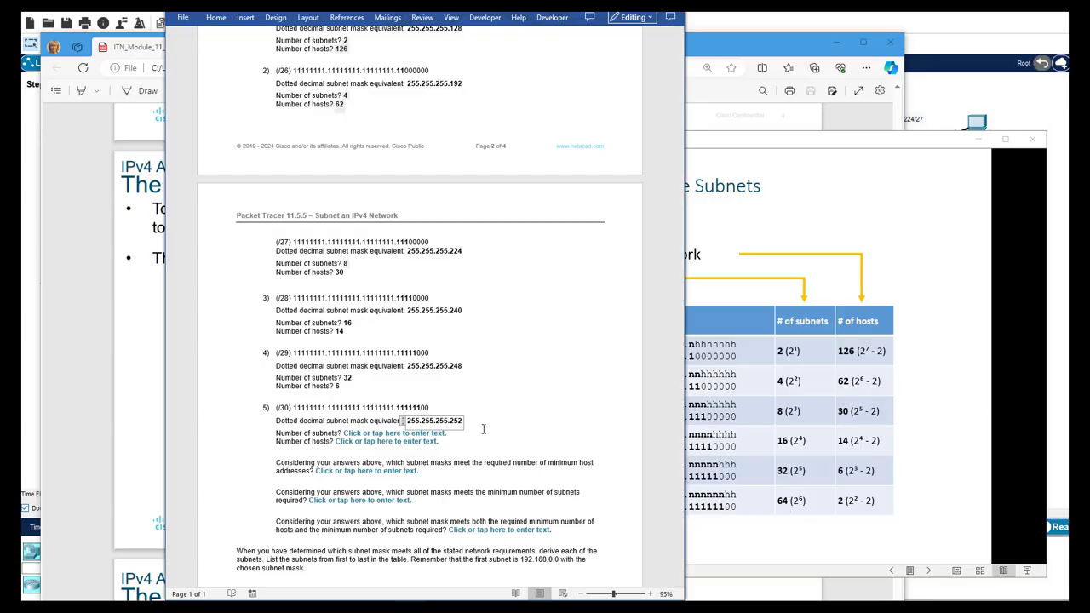
{"action": "left_click", "coordinate": [392, 434]}
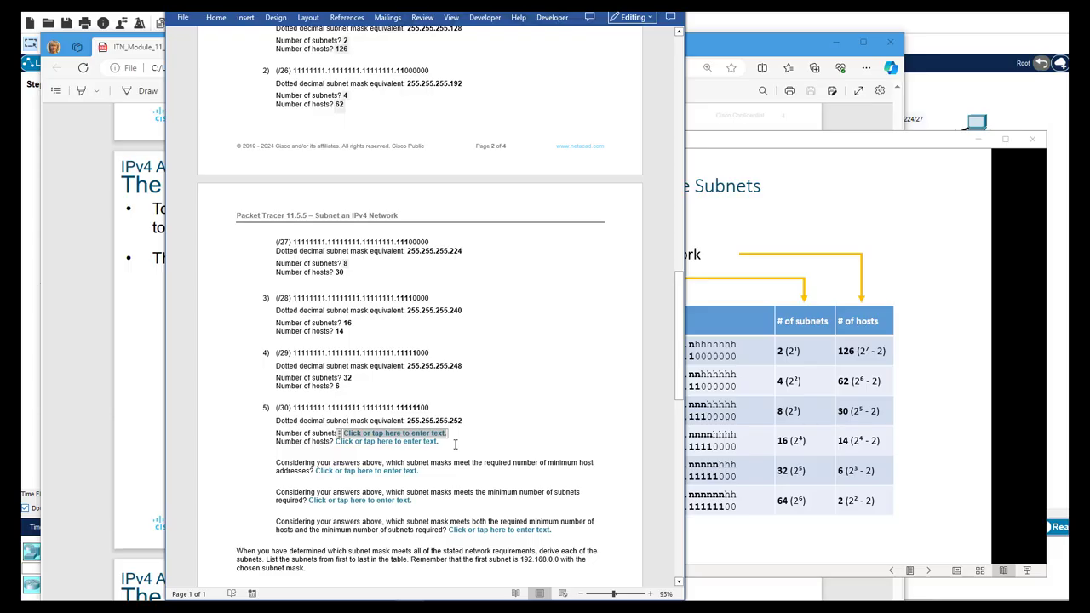
{"action": "type", "text": "64"}
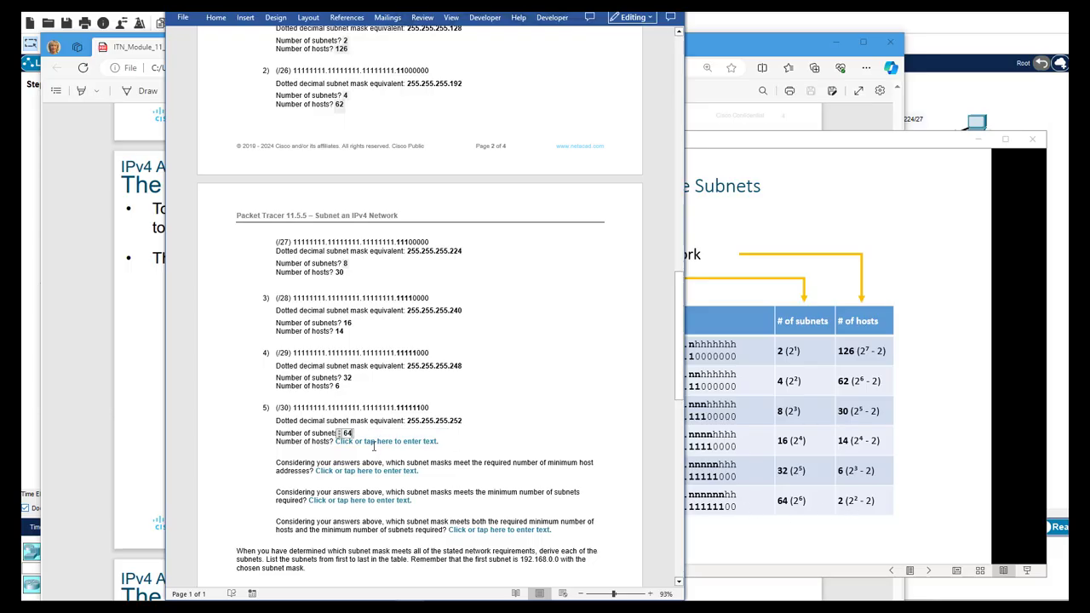
{"action": "left_click", "coordinate": [340, 441]}
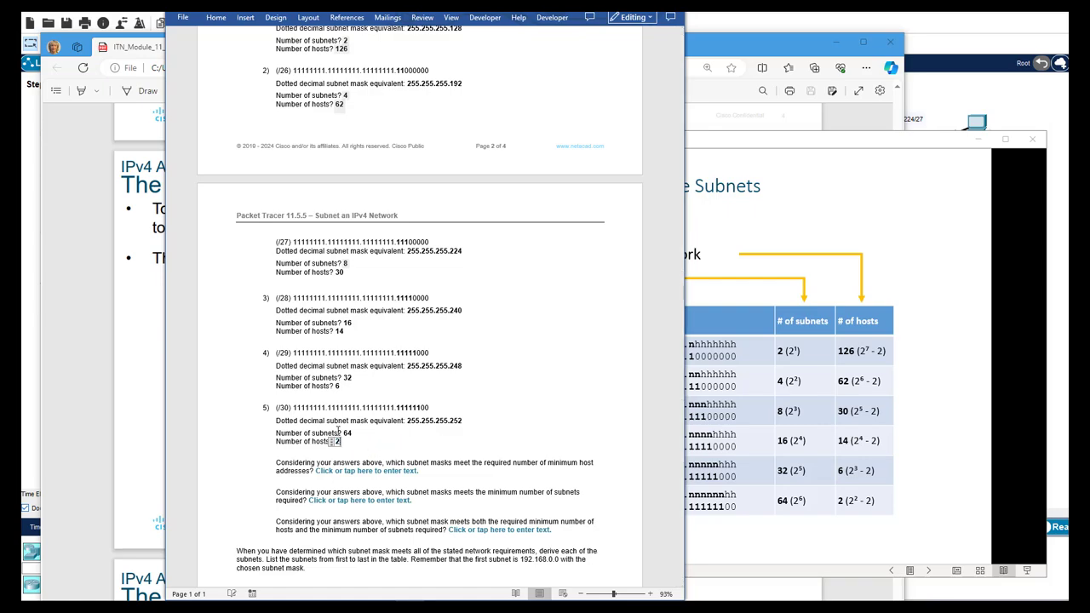
{"action": "type", "text": "2"}
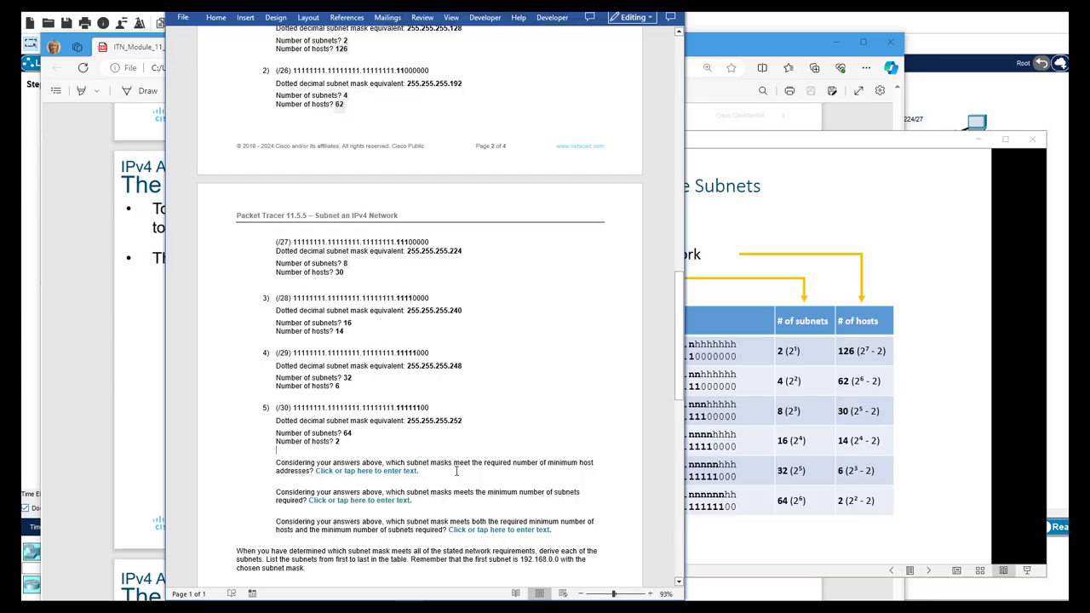
Answer the minimum-host-addresses question with '/25, /26'
{"action": "scroll", "coordinate": [457, 465], "scroll_direction": "up", "scroll_amount": 5}
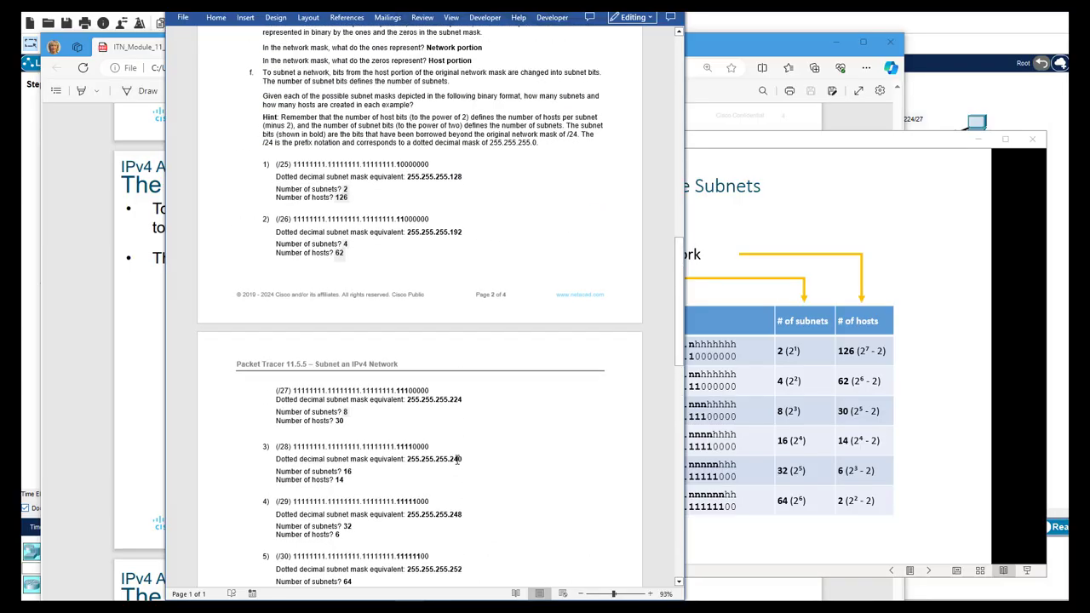
{"action": "scroll", "coordinate": [455, 466], "scroll_direction": "down", "scroll_amount": 2}
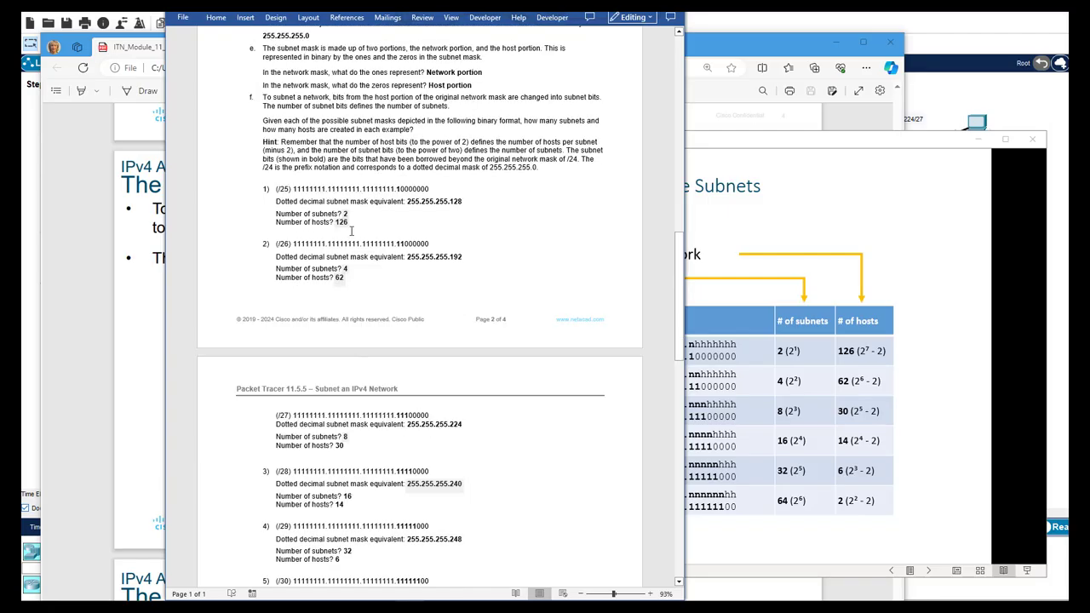
{"action": "scroll", "coordinate": [379, 273], "scroll_direction": "down", "scroll_amount": 2}
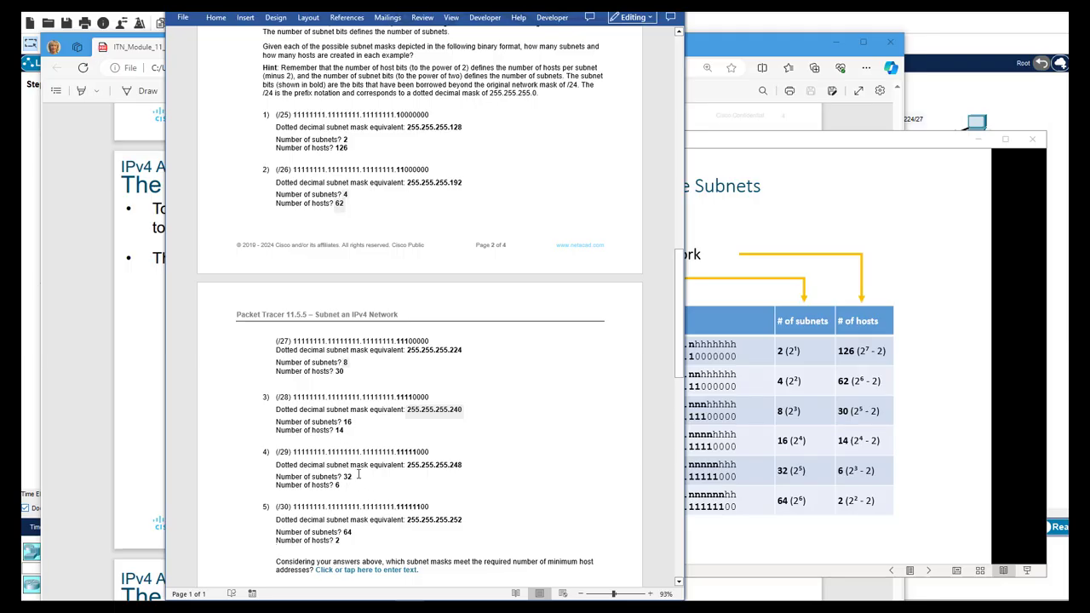
{"action": "scroll", "coordinate": [354, 385], "scroll_direction": "up", "scroll_amount": 2}
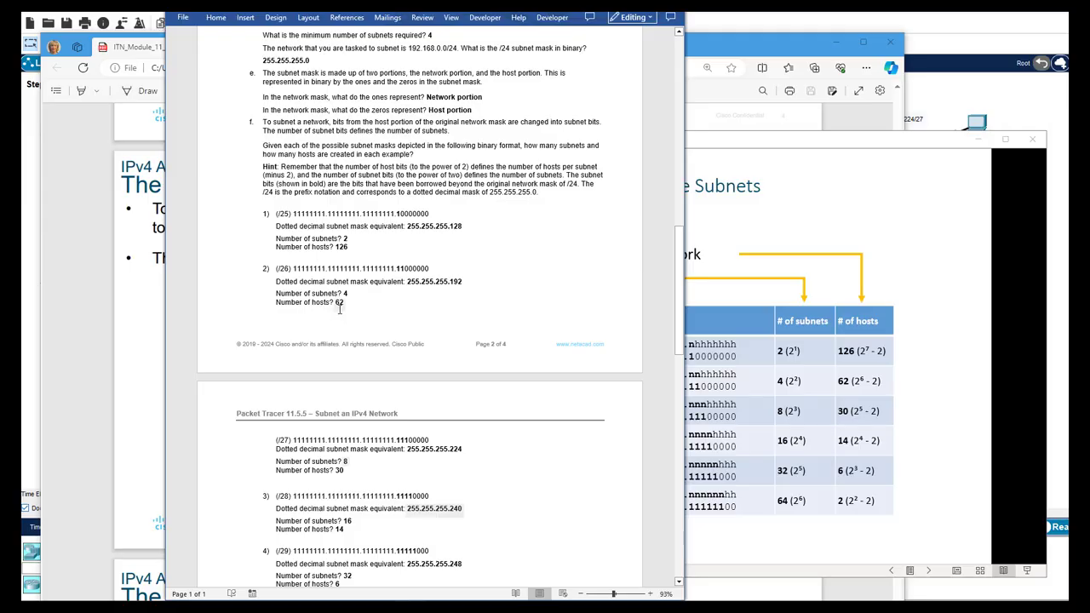
{"action": "scroll", "coordinate": [341, 308], "scroll_direction": "down", "scroll_amount": 5}
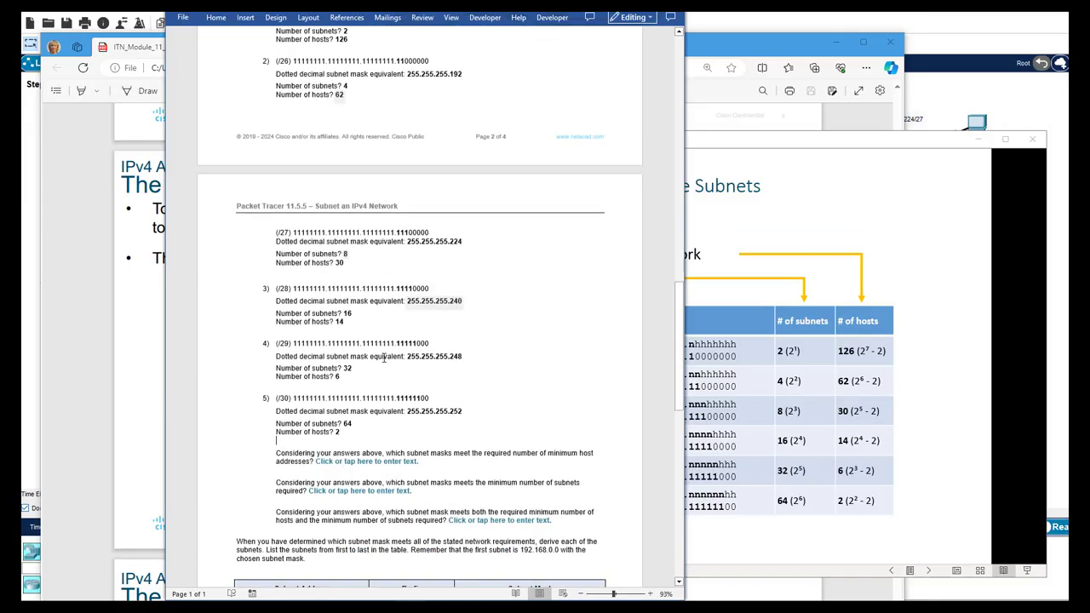
{"action": "left_click", "coordinate": [356, 423]}
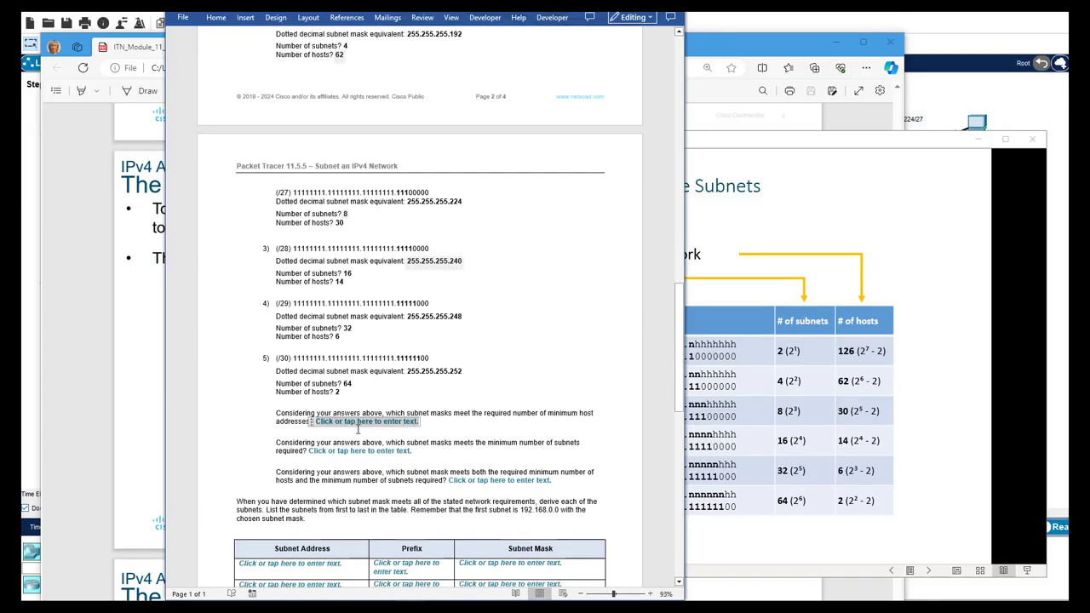
{"action": "type", "text": "/25"}
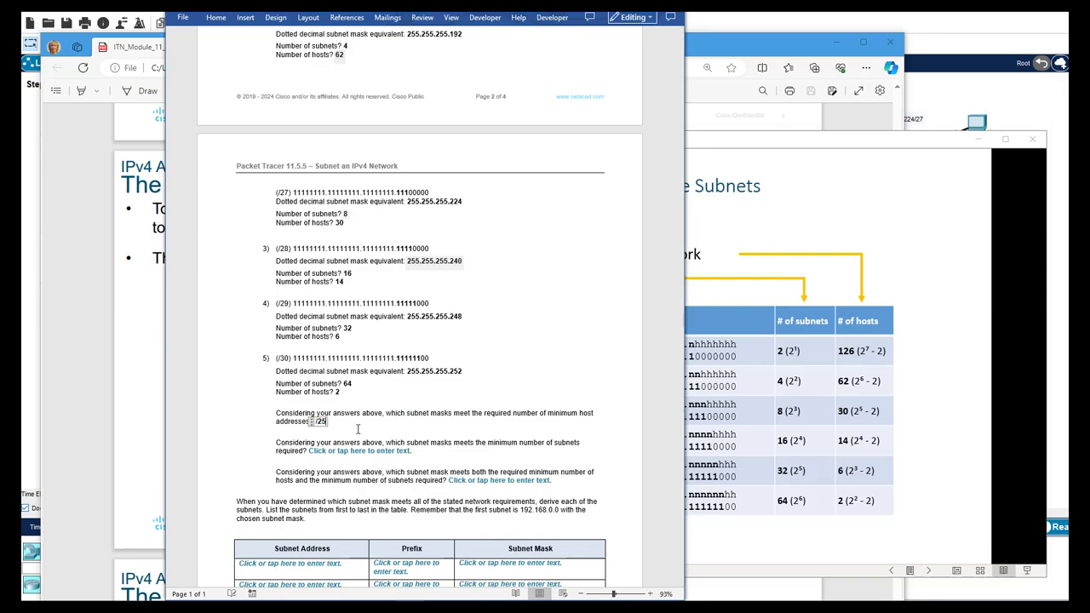
{"action": "type", "text": ", /26"}
{"action": "left_click", "coordinate": [440, 452]}
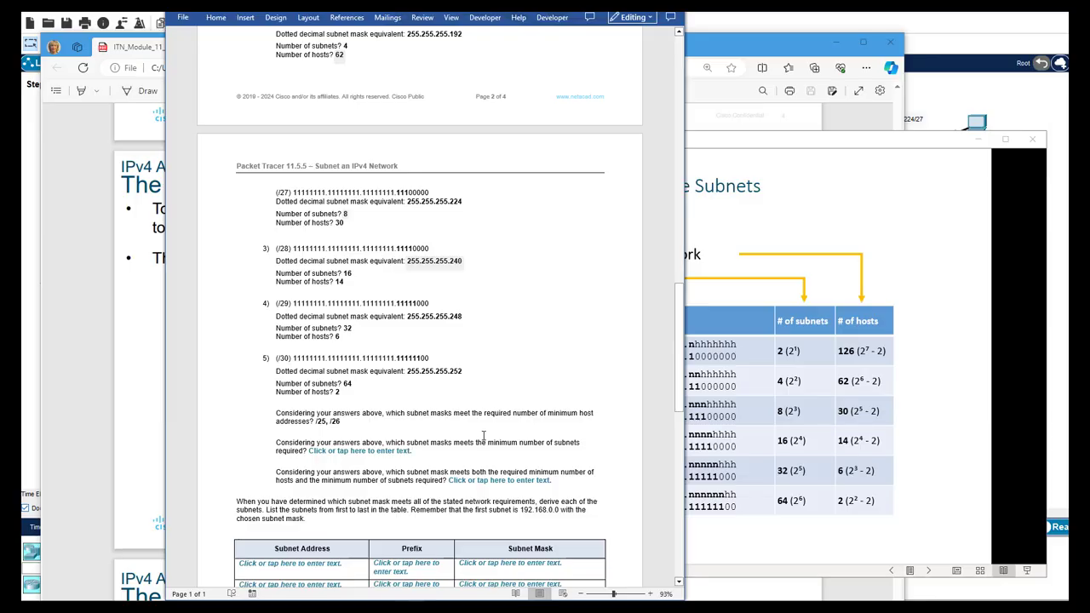
{"action": "scroll", "coordinate": [483, 435], "scroll_direction": "up", "scroll_amount": 5}
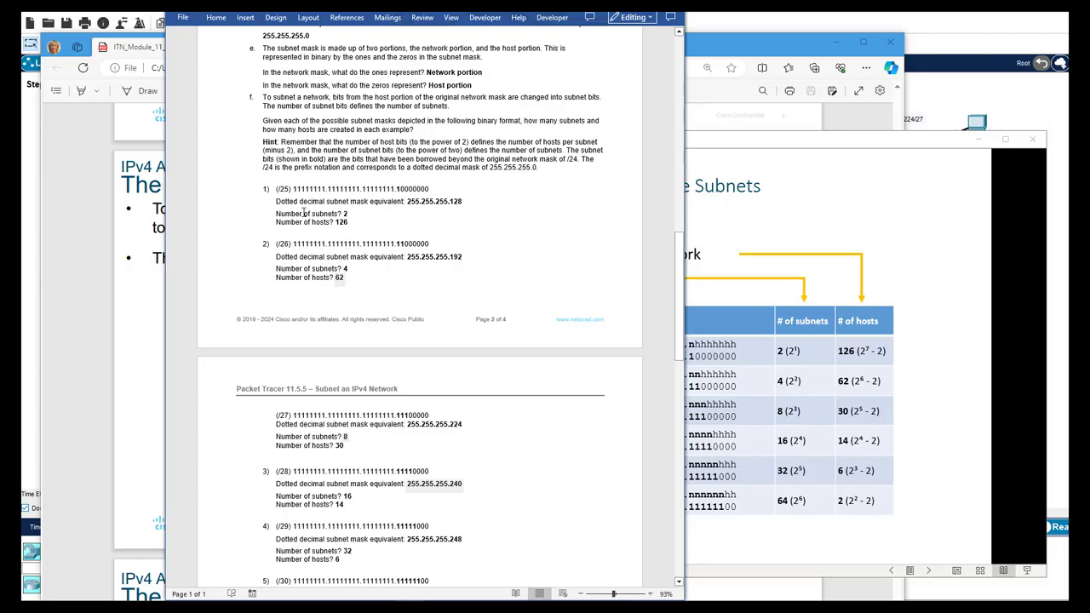
{"action": "scroll", "coordinate": [308, 220], "scroll_direction": "down", "scroll_amount": 8}
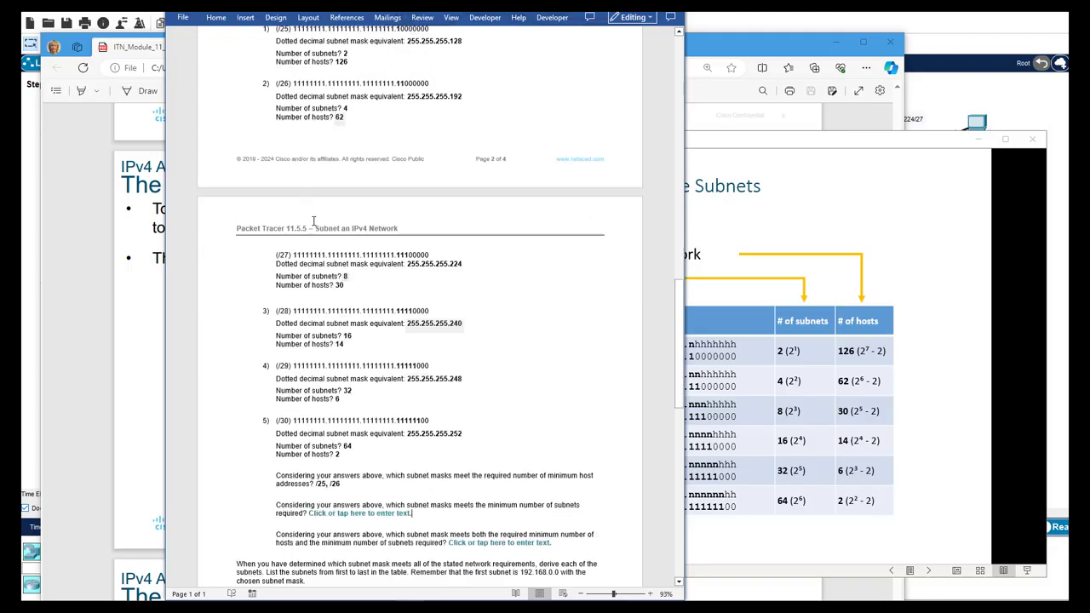
Answer the minimum-subnets question with 'All except the /25'
{"action": "left_click", "coordinate": [351, 327]}
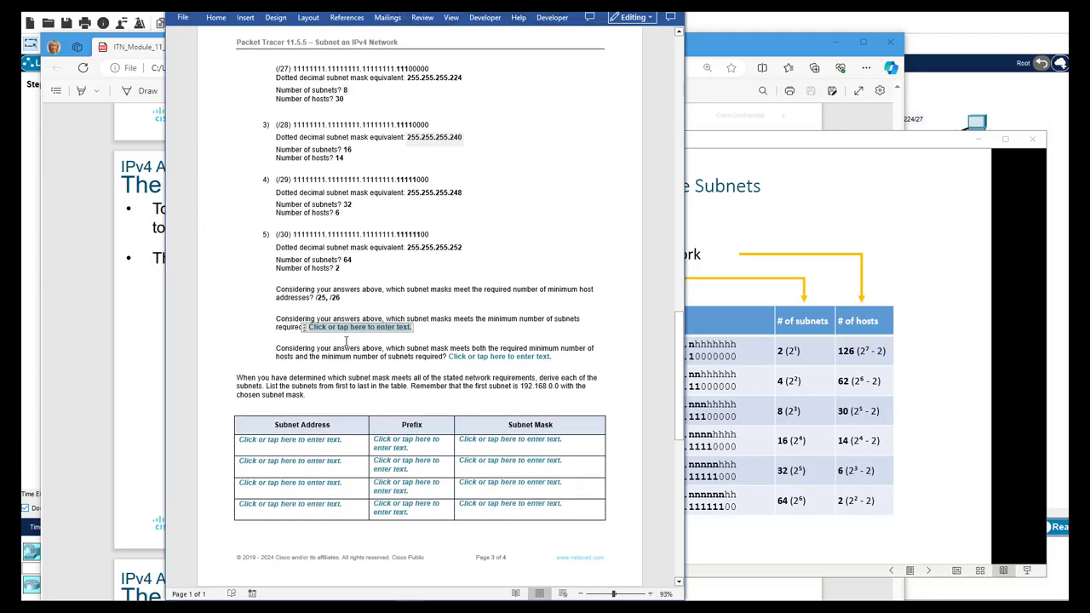
{"action": "type", "text": "All cxcept the /25"}
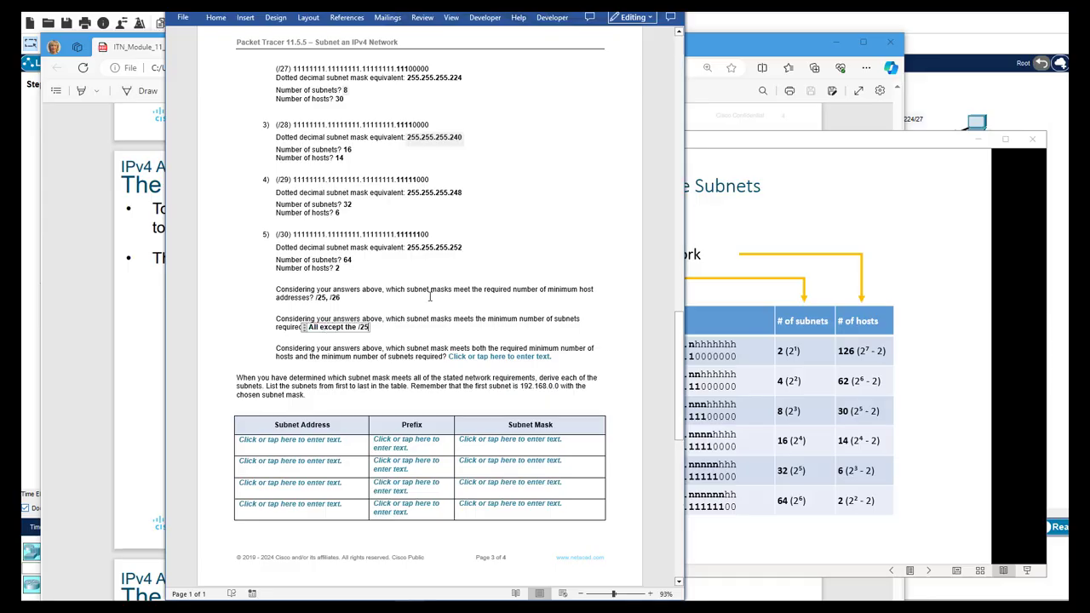
{"action": "left_click", "coordinate": [388, 358]}
{"action": "scroll", "coordinate": [458, 339], "scroll_direction": "up", "scroll_amount": 1}
{"action": "scroll", "coordinate": [458, 339], "scroll_direction": "up", "scroll_amount": 1}
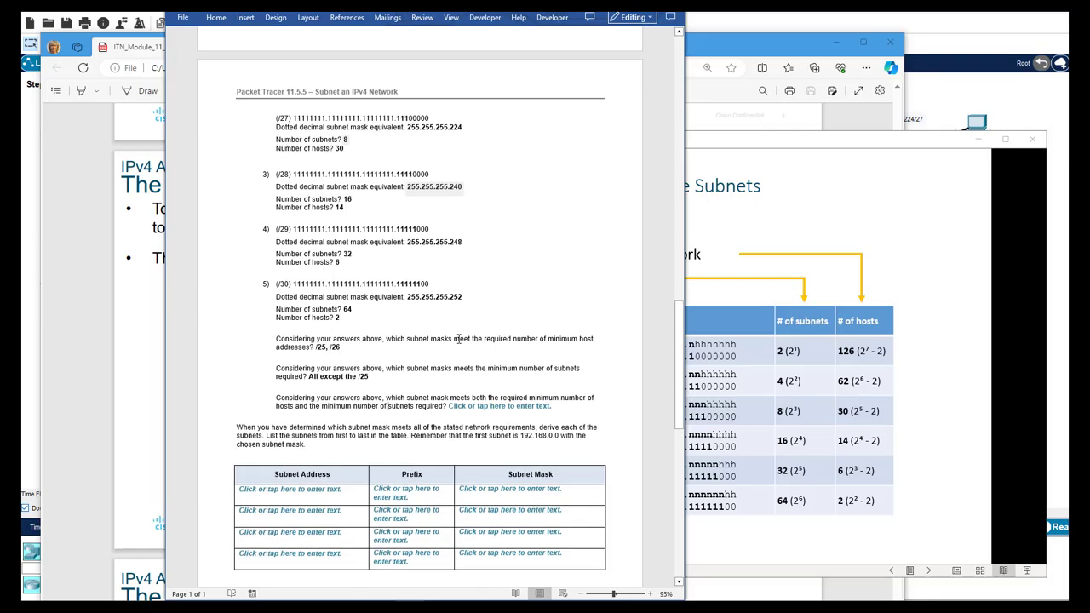
Answer the last question with '/26 255.255.255.192' as the mask meeting both requirements
{"action": "scroll", "coordinate": [406, 353], "scroll_direction": "up", "scroll_amount": 13}
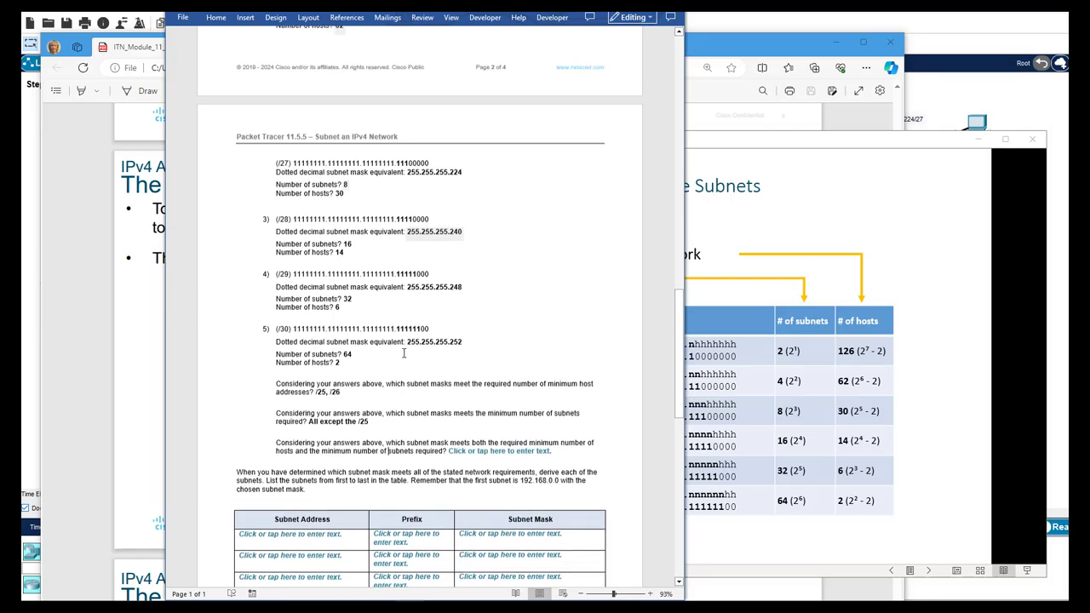
{"action": "scroll", "coordinate": [350, 437], "scroll_direction": "up", "scroll_amount": 1}
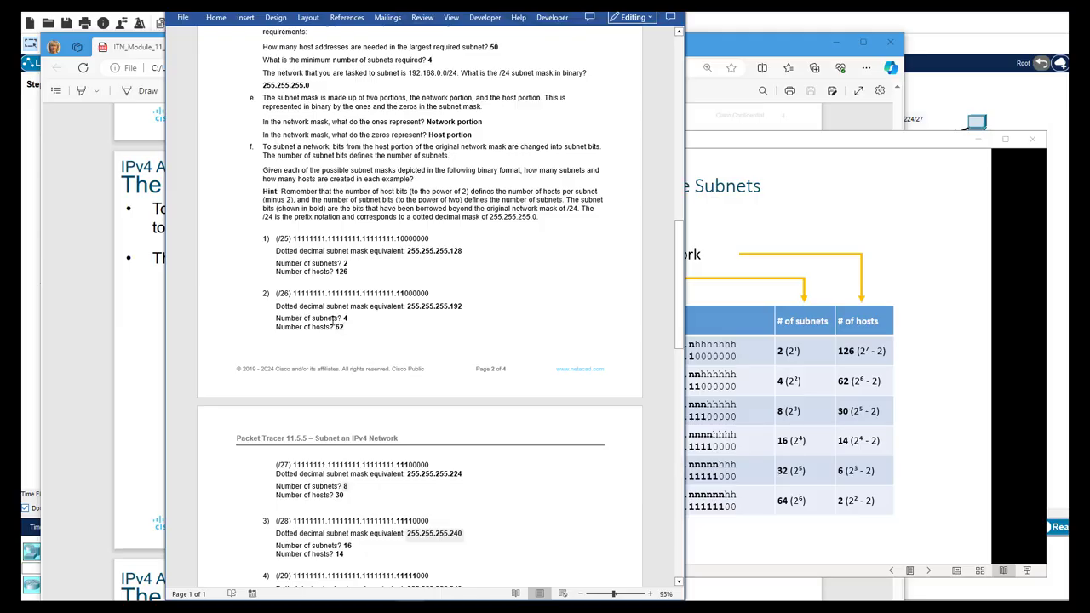
{"action": "double_click", "coordinate": [345, 317]}
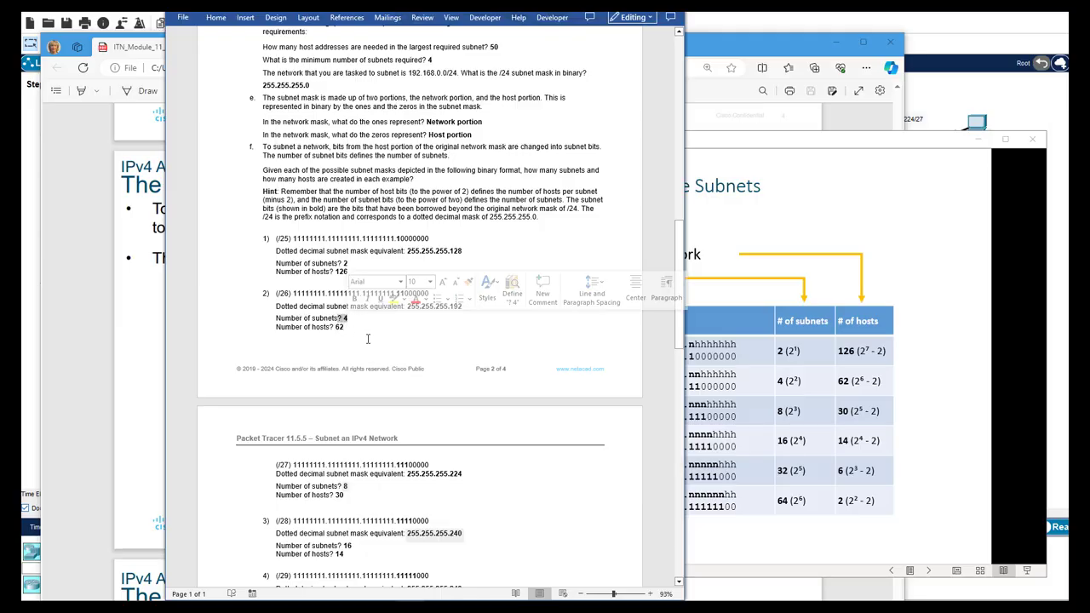
{"action": "left_click", "coordinate": [348, 334]}
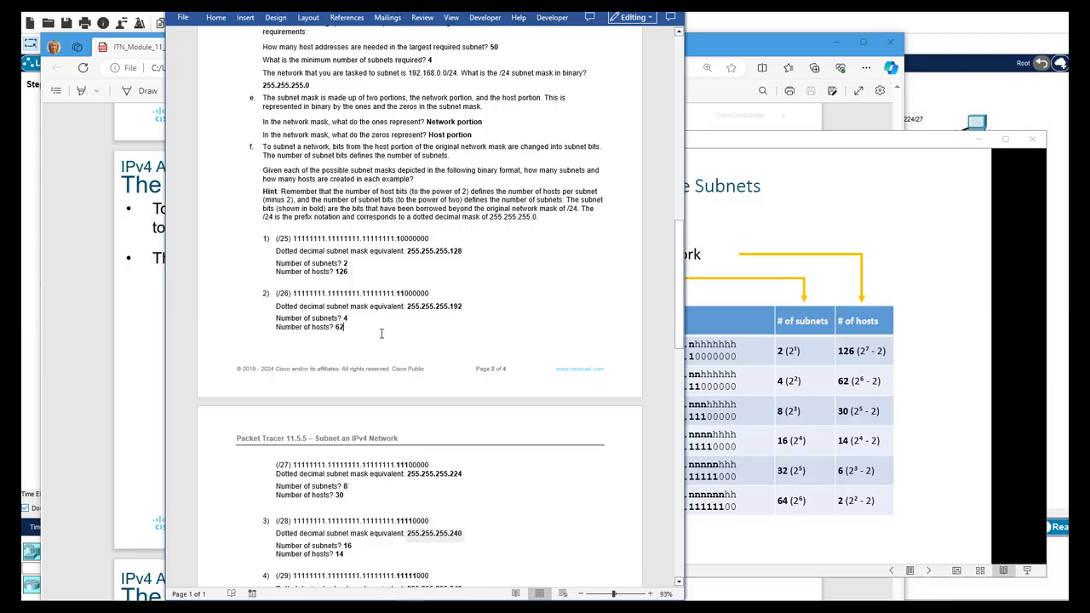
{"action": "scroll", "coordinate": [381, 332], "scroll_direction": "down", "scroll_amount": 13}
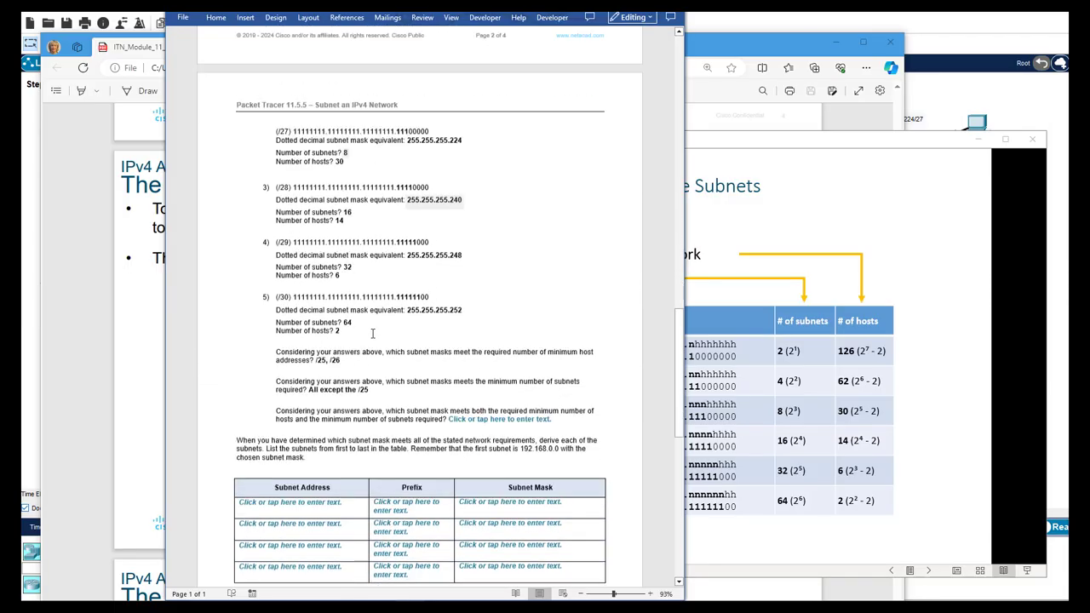
{"action": "left_click", "coordinate": [498, 356]}
{"action": "type", "text": "/26"}
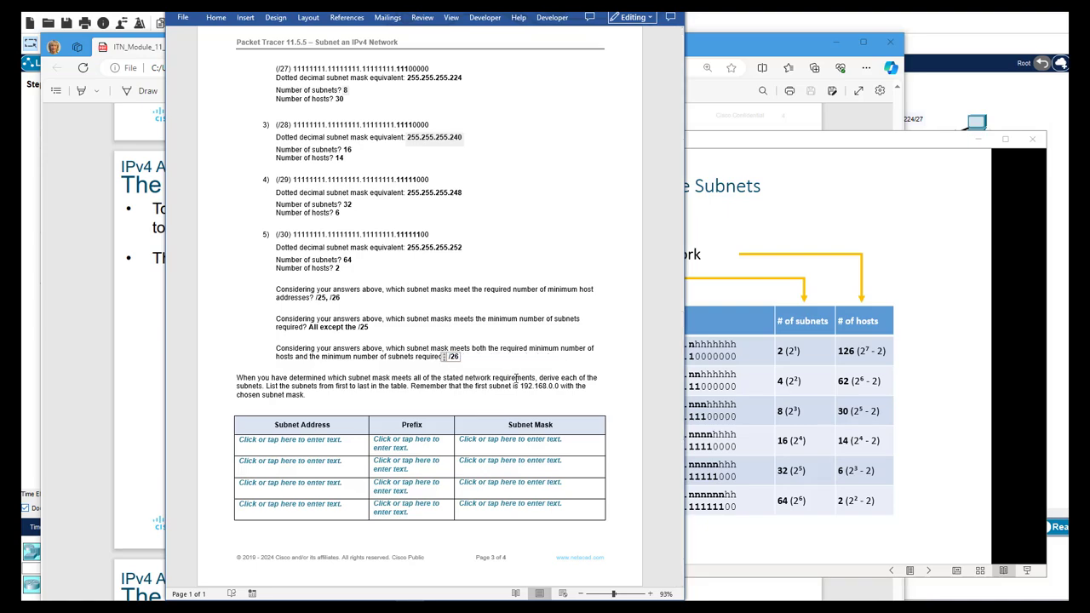
{"action": "type", "text": " 255.255.255.192"}
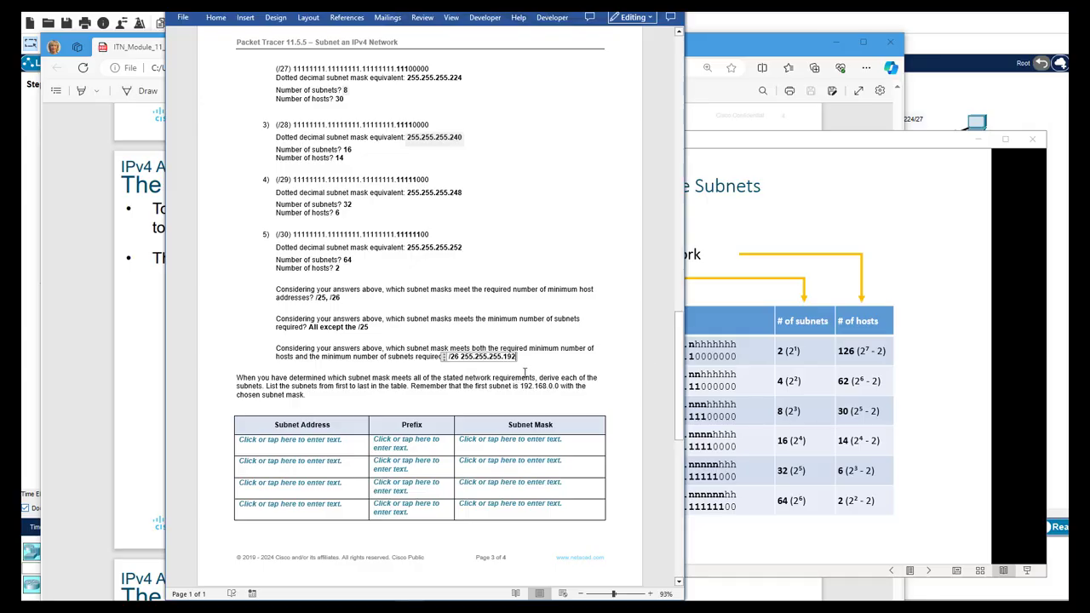
{"action": "left_click", "coordinate": [527, 369]}
{"action": "key", "text": "alt+Tab"}
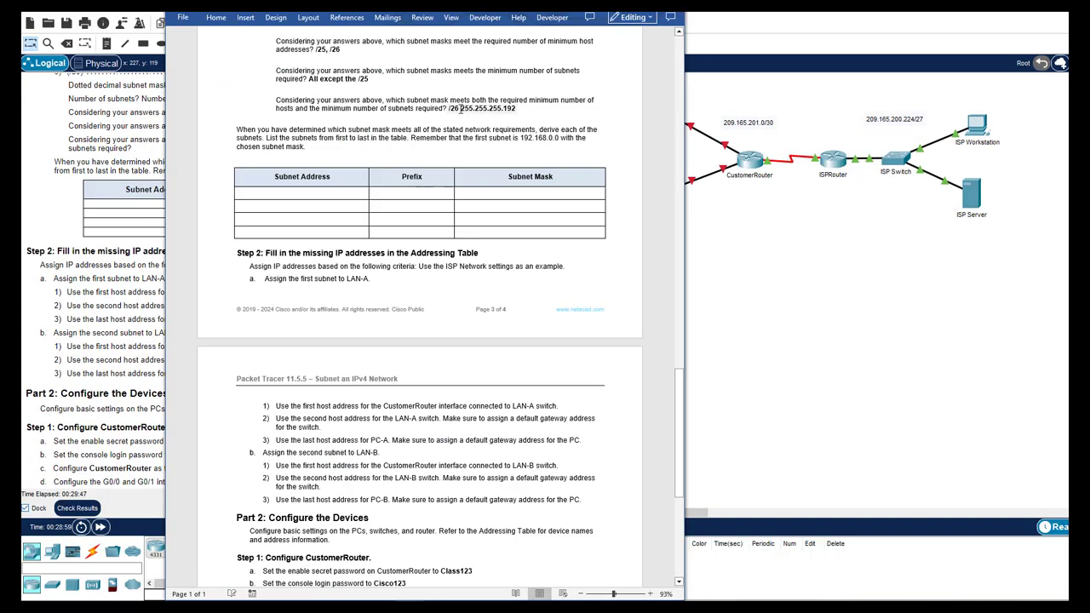
Enter /26 in all four Prefix cells of the subnet table
{"action": "left_click", "coordinate": [421, 196]}
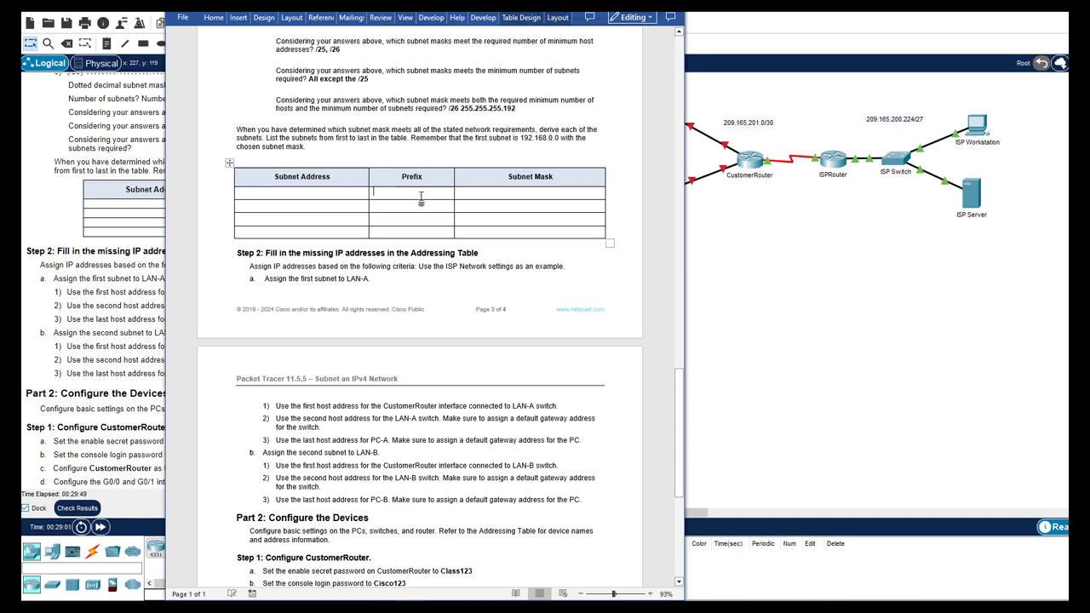
{"action": "type", "text": "/26"}
{"action": "key", "text": "Down"}
{"action": "type", "text": "/26"}
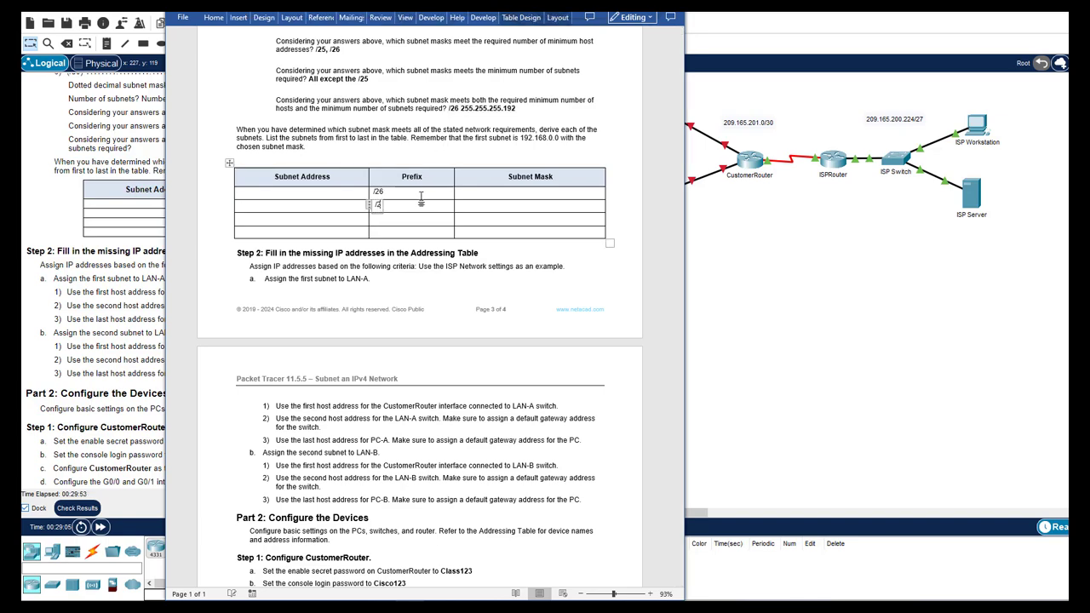
{"action": "key", "text": "Down"}
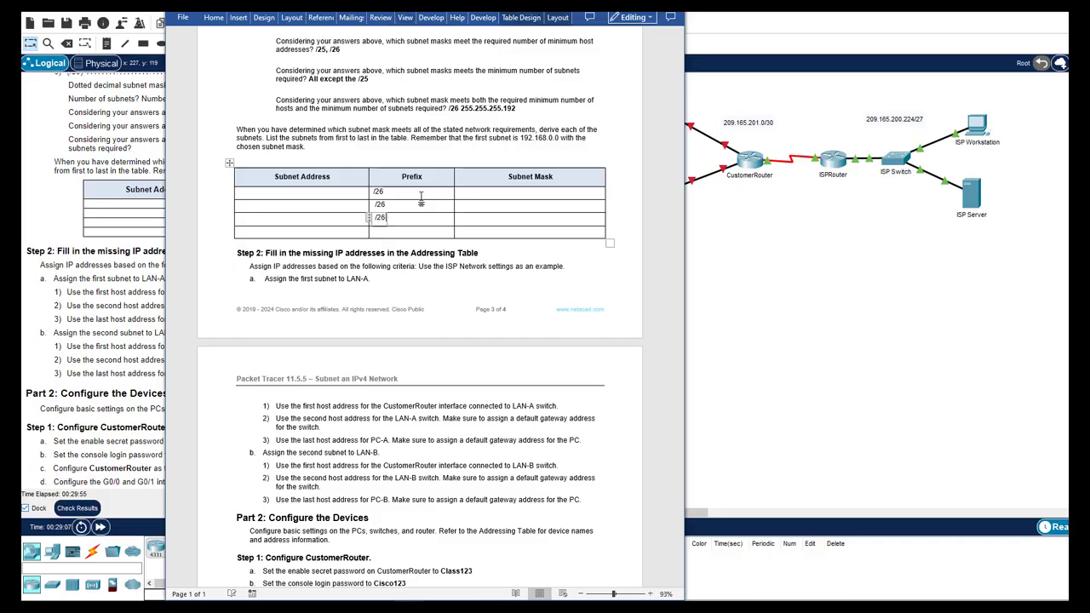
{"action": "type", "text": "6"}
{"action": "key", "text": "Down"}
{"action": "type", "text": "/26"}
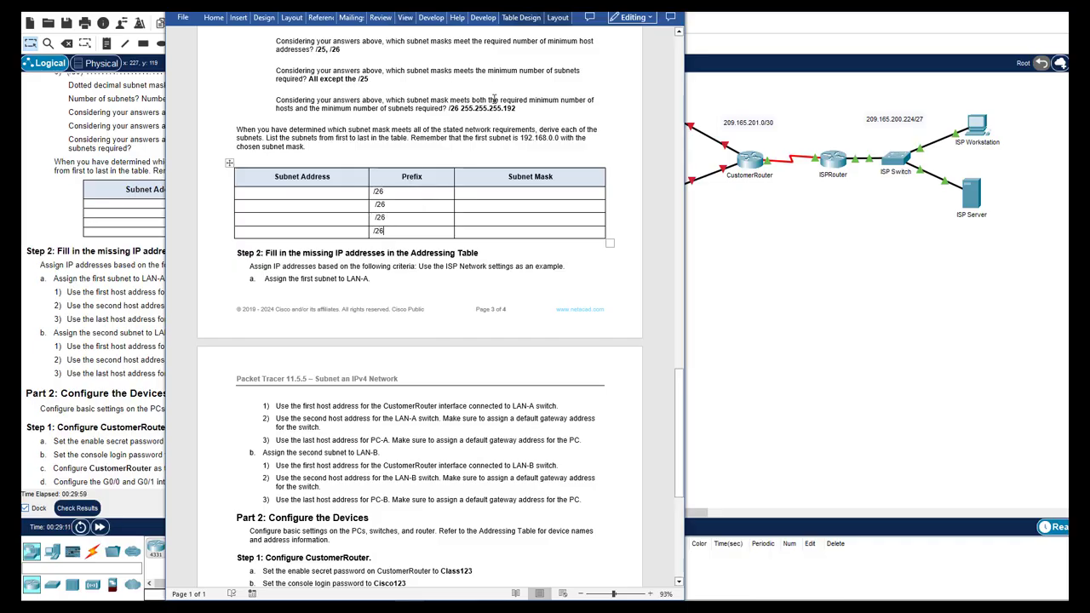
Fill the Subnet Mask cells with 255.255.255.192
{"action": "left_click_drag", "start_coordinate": [516, 108], "coordinate": [441, 108]}
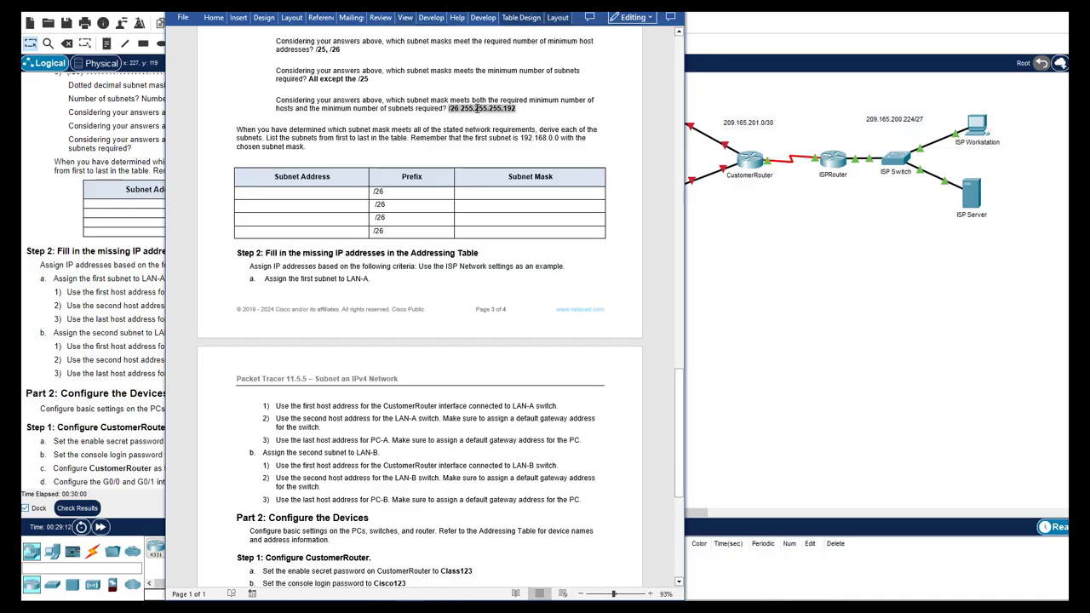
{"action": "left_click", "coordinate": [502, 192]}
{"action": "type", "text": "255.255"}
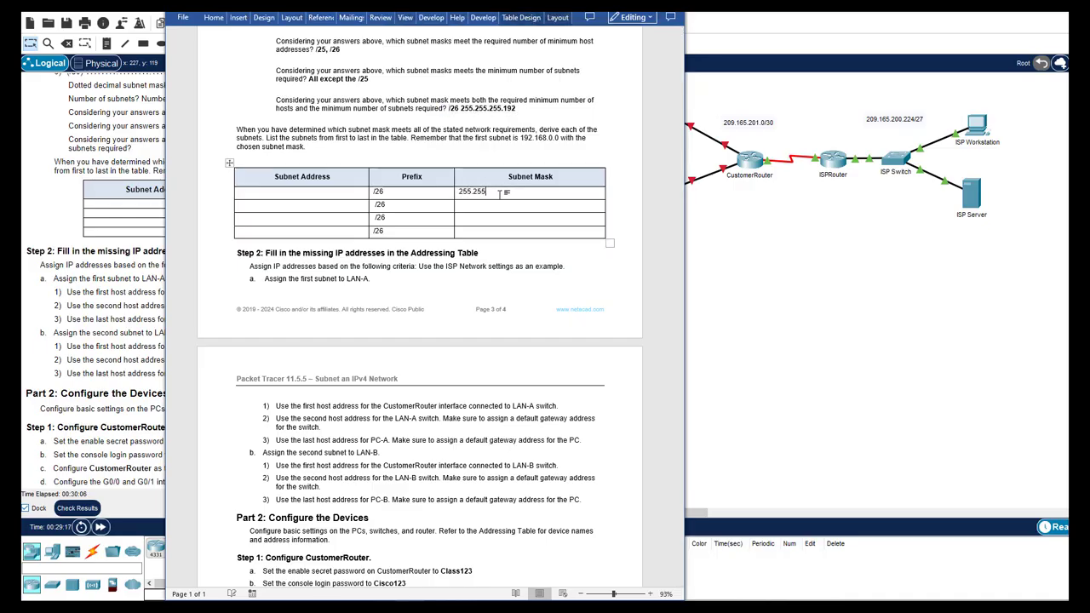
{"action": "type", "text": ".255.192"}
{"action": "left_click", "coordinate": [476, 204]}
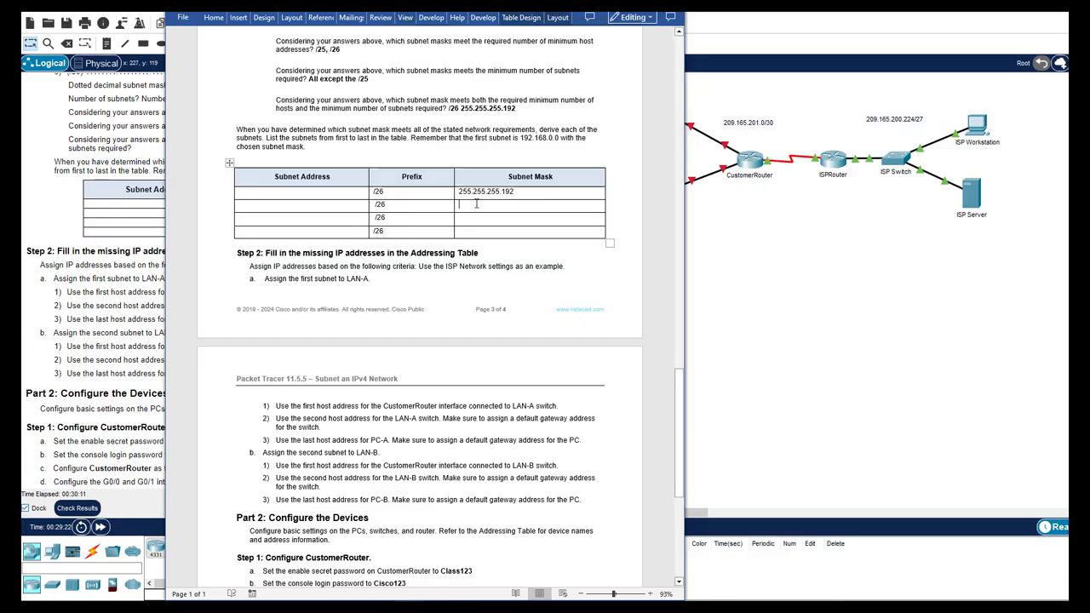
{"action": "type", "text": "255.255.255.192"}
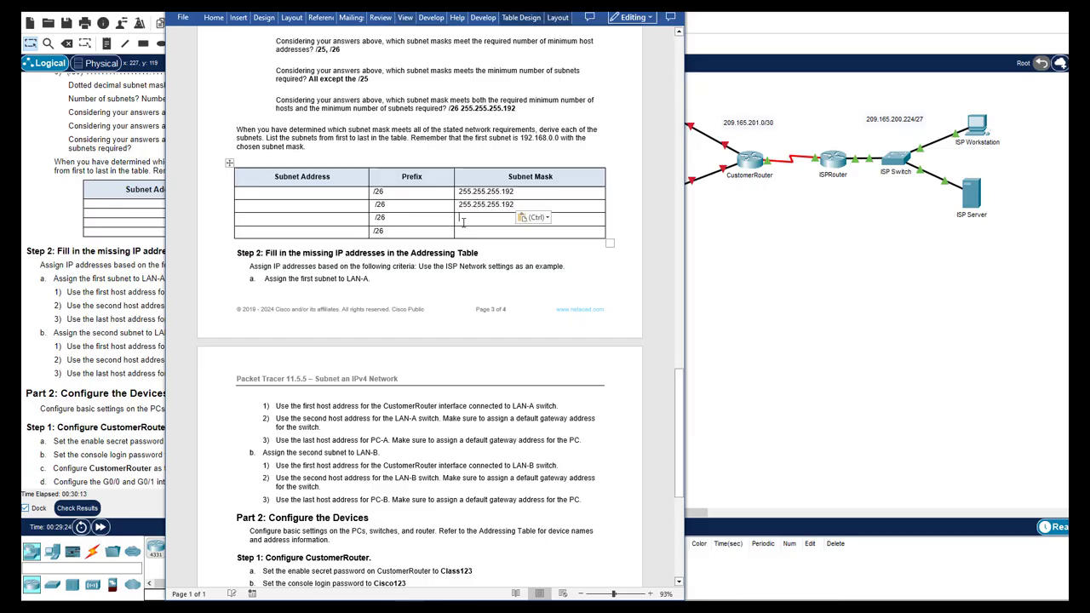
{"action": "type", "text": "255.255.255.192"}
{"action": "type", "text": "255.255.255.192"}
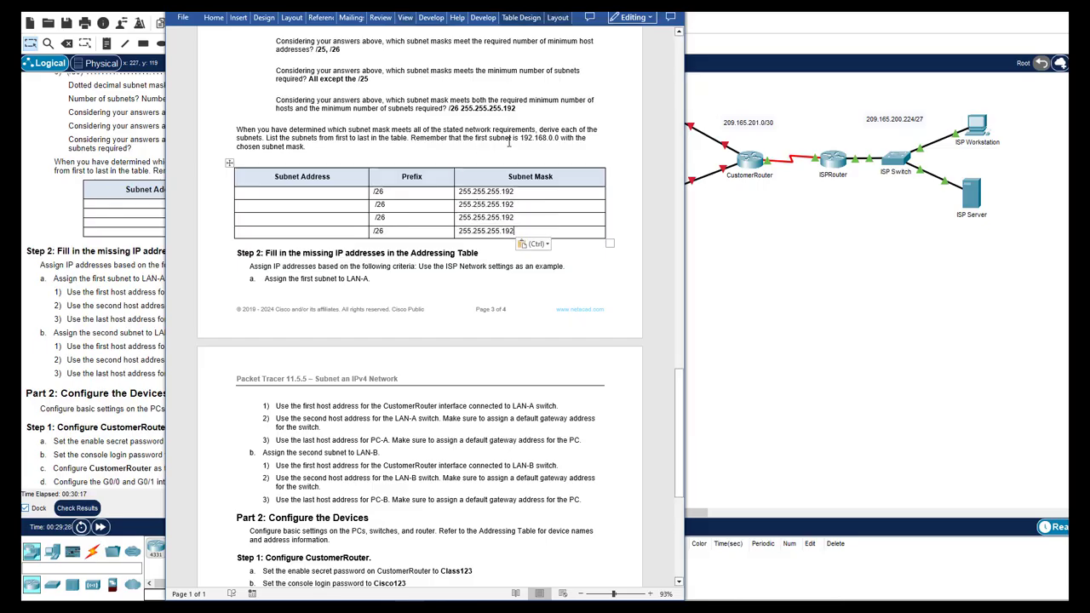
{"action": "left_click_drag", "start_coordinate": [522, 137], "coordinate": [559, 139]}
{"action": "left_click", "coordinate": [518, 138]}
Start the first Subnet Address cell as '192.168.0.0 (hosts 192.168.0.1 -' and view the subnetting slide
{"action": "key", "text": "ctrl+c"}
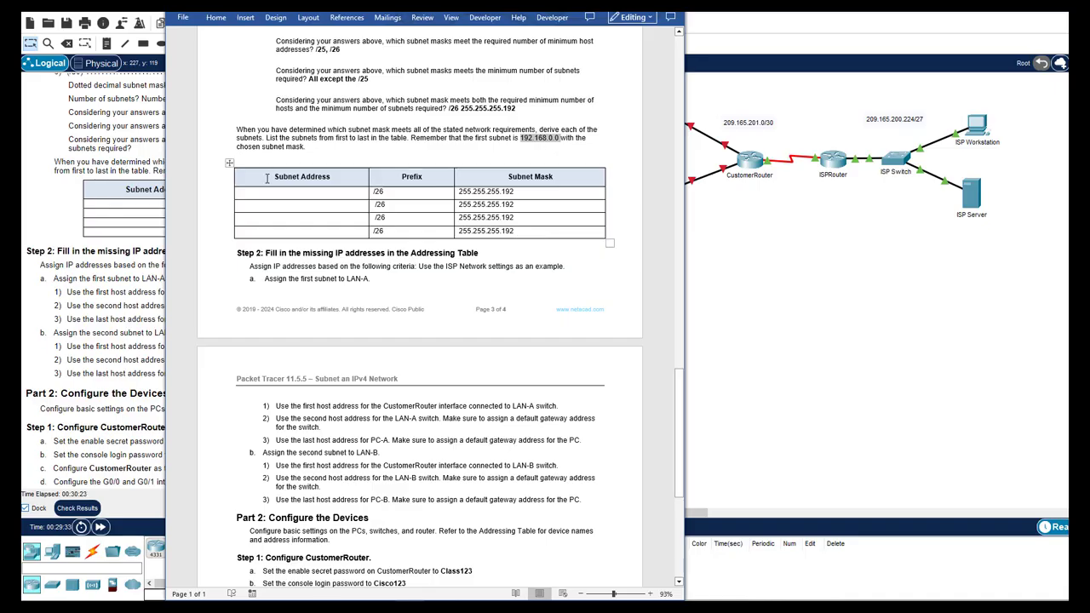
{"action": "left_click", "coordinate": [296, 187]}
{"action": "key", "text": "ctrl+v"}
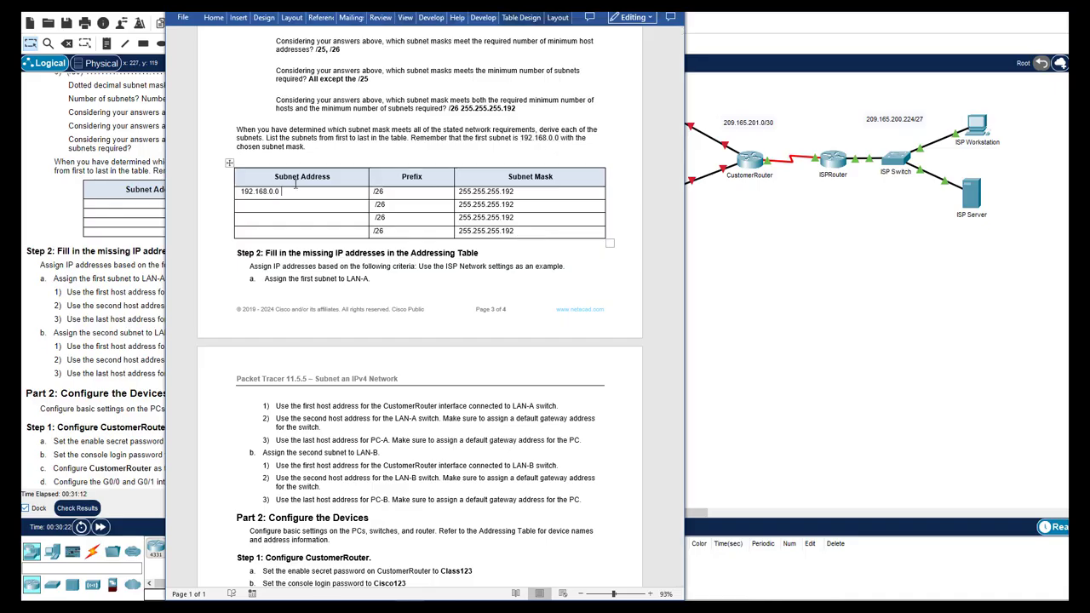
{"action": "type", "text": "(hosts 192.168"}
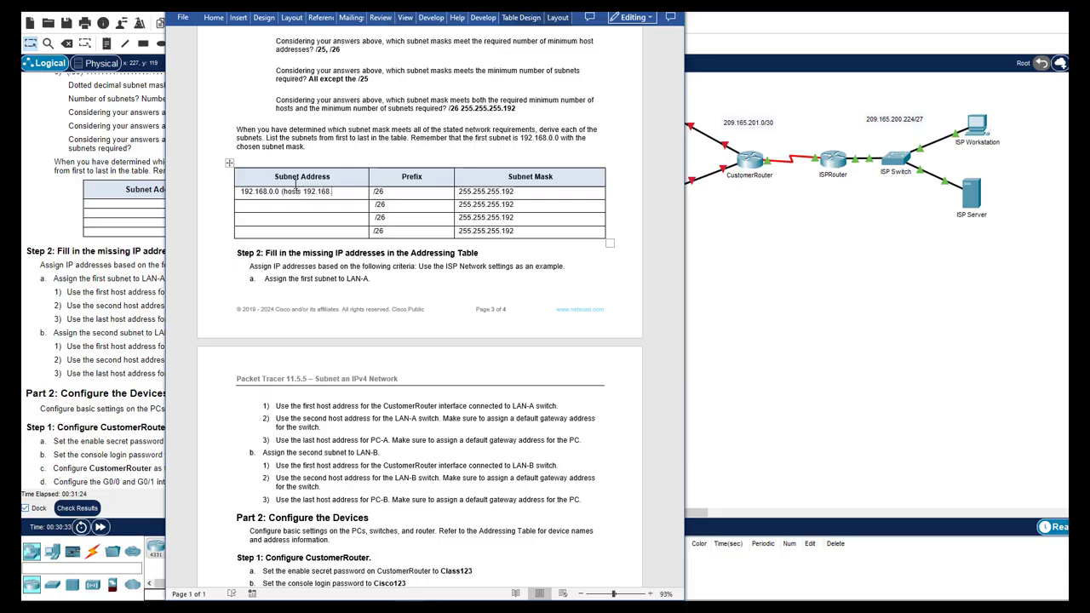
{"action": "type", "text": ".0.1 -"}
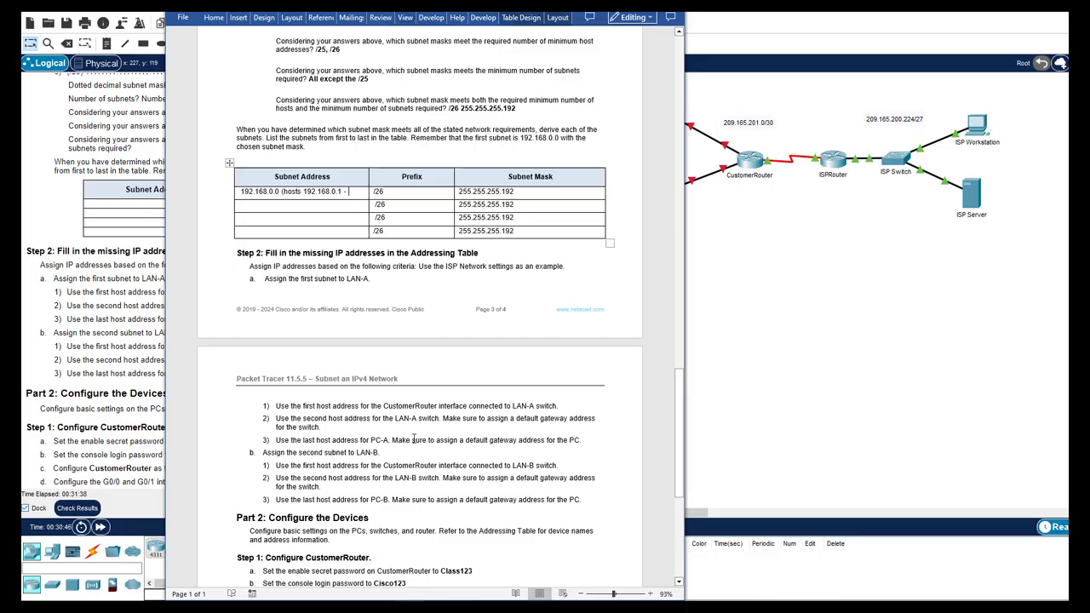
{"action": "key", "text": "alt+Tab"}
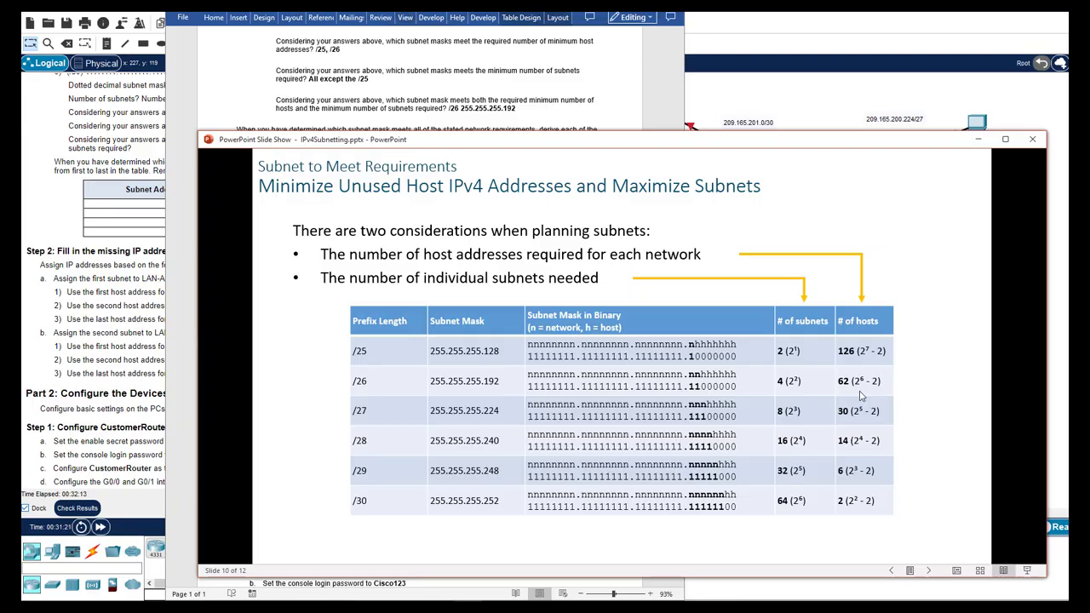
Bring the Word lab worksheet back in front of the PowerPoint slide
{"action": "left_click", "coordinate": [367, 120]}
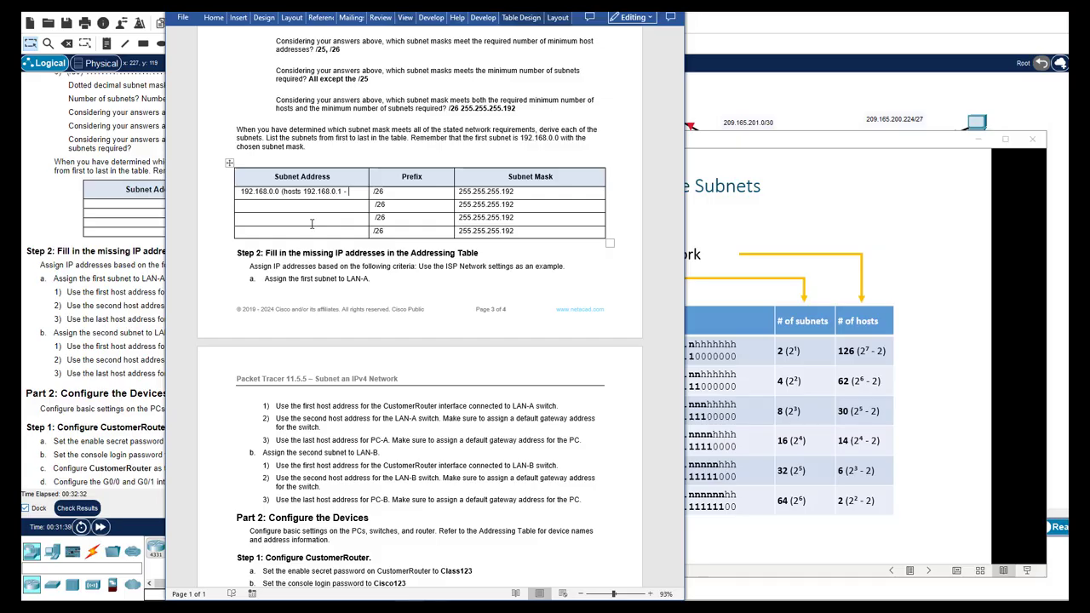
Finish row 1 (hosts to .62, bcast .63) and add 192.168.0.64 with hosts .65-.126, bcast .127
{"action": "type", "text": "192.168"}
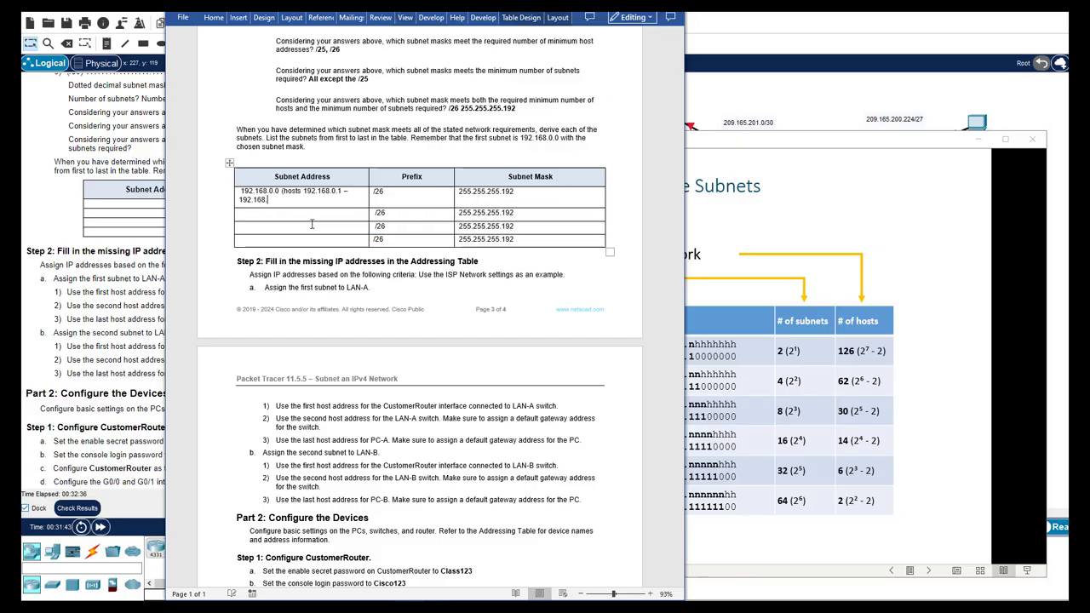
{"action": "type", "text": ".0.62, bcast 192.168.0.63)"}
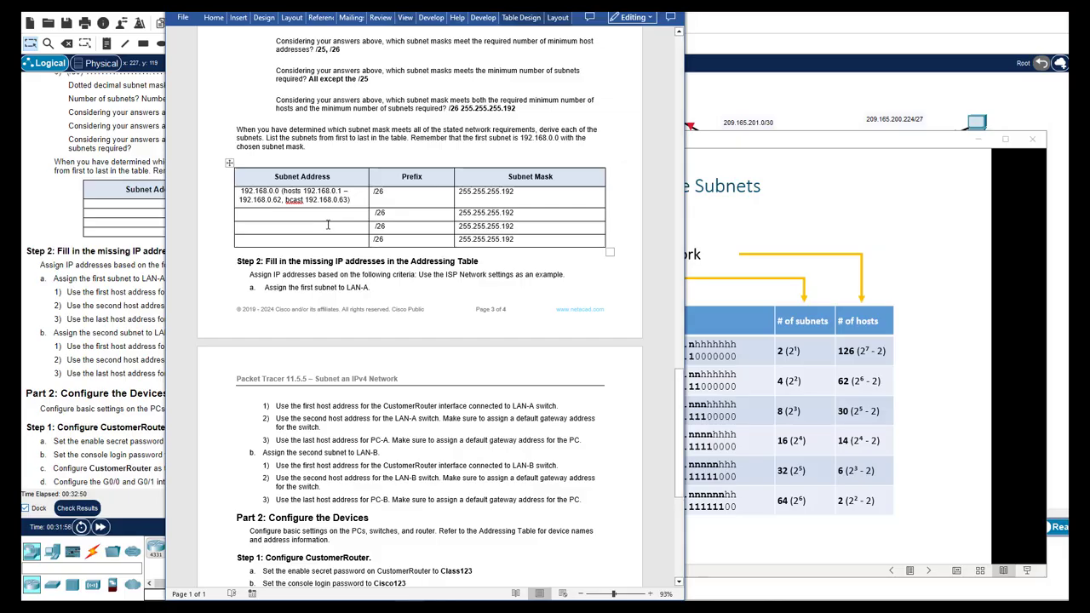
{"action": "left_click", "coordinate": [306, 217]}
{"action": "type", "text": "192.168"}
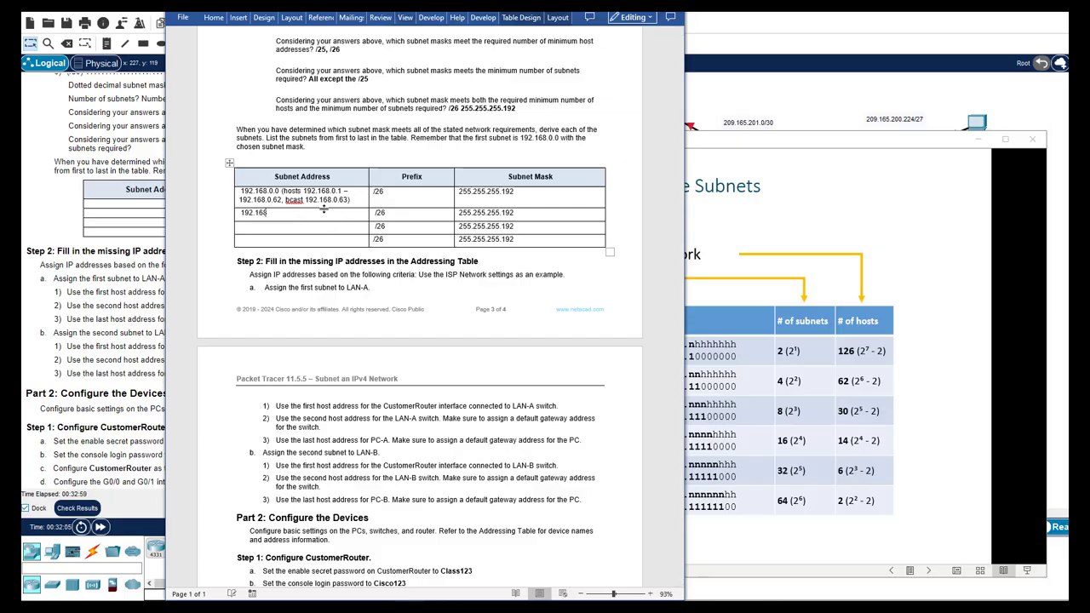
{"action": "type", "text": ".0.64 (hosts 192.168.0.65 - 192.168."}
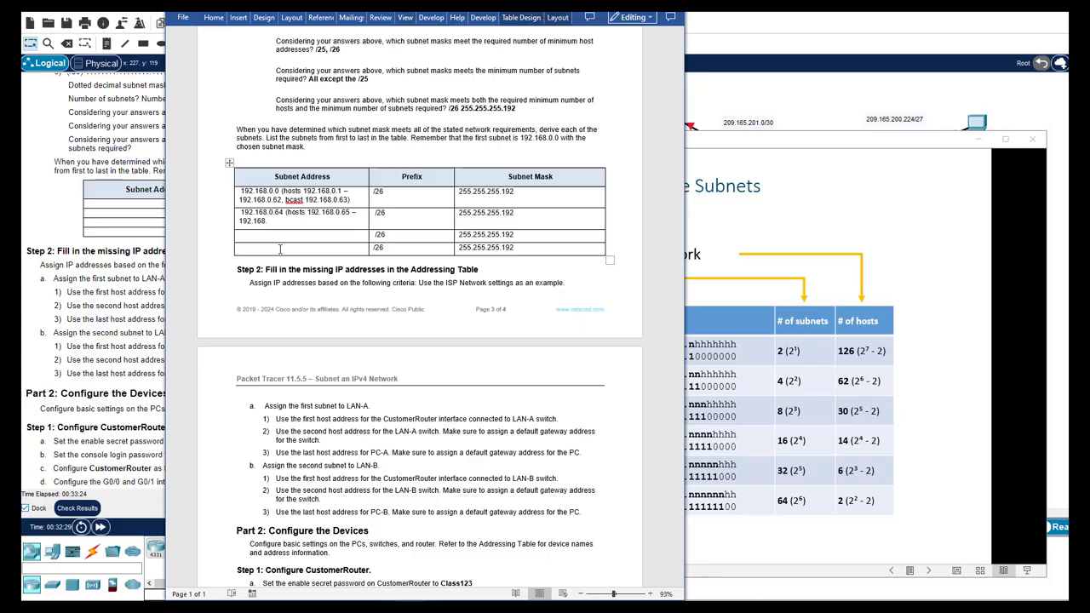
{"action": "type", "text": "0.126, bc"}
{"action": "key", "text": "BackSpace"}
{"action": "key", "text": "BackSpace"}
{"action": "type", "text": "cast 192.168.0.127)"}
Add 192.168.0.128 (hosts .129 - .190, bcast .191) and 192.168.0.192 in rows three and four
{"action": "left_click", "coordinate": [269, 237]}
{"action": "type", "text": "192.16"}
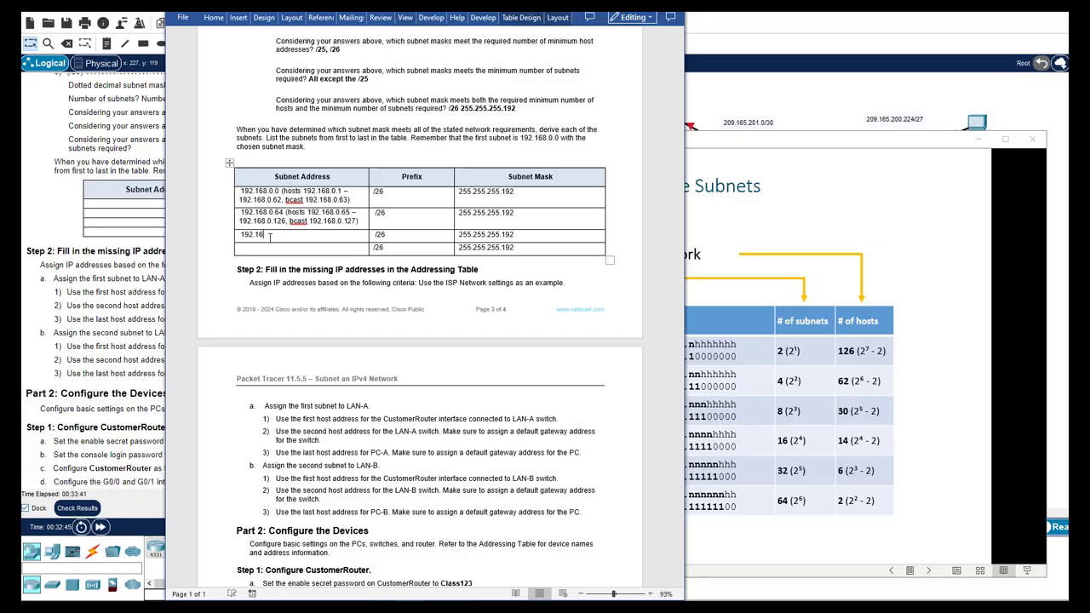
{"action": "type", "text": "8.0.128"}
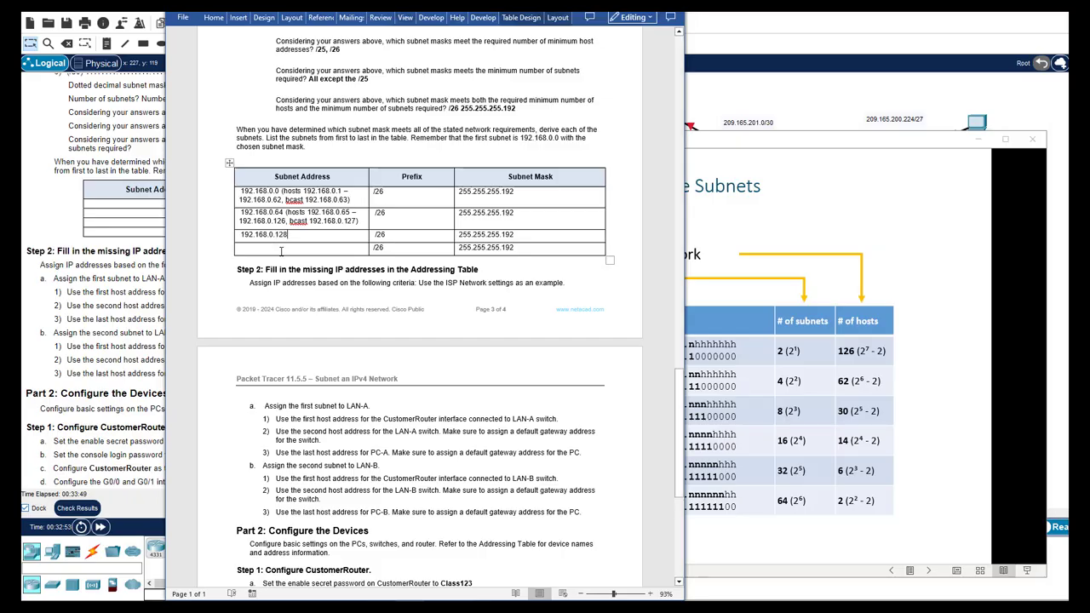
{"action": "left_click", "coordinate": [280, 248]}
{"action": "type", "text": "192.168.0."}
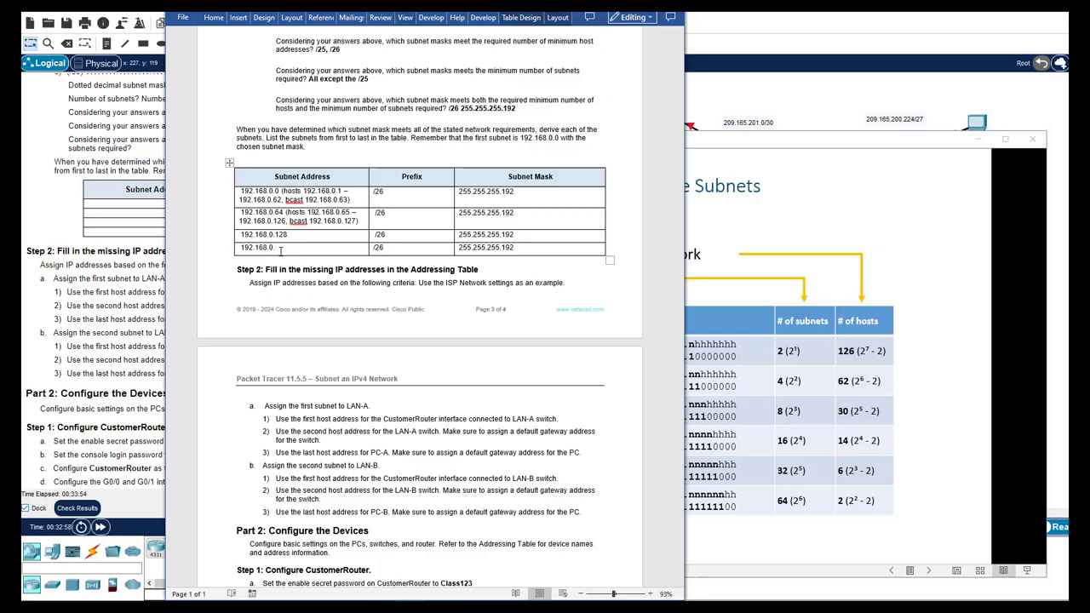
{"action": "type", "text": "192"}
{"action": "left_click", "coordinate": [301, 237]}
{"action": "type", "text": "(hosts 192.168.0.129 - .1"}
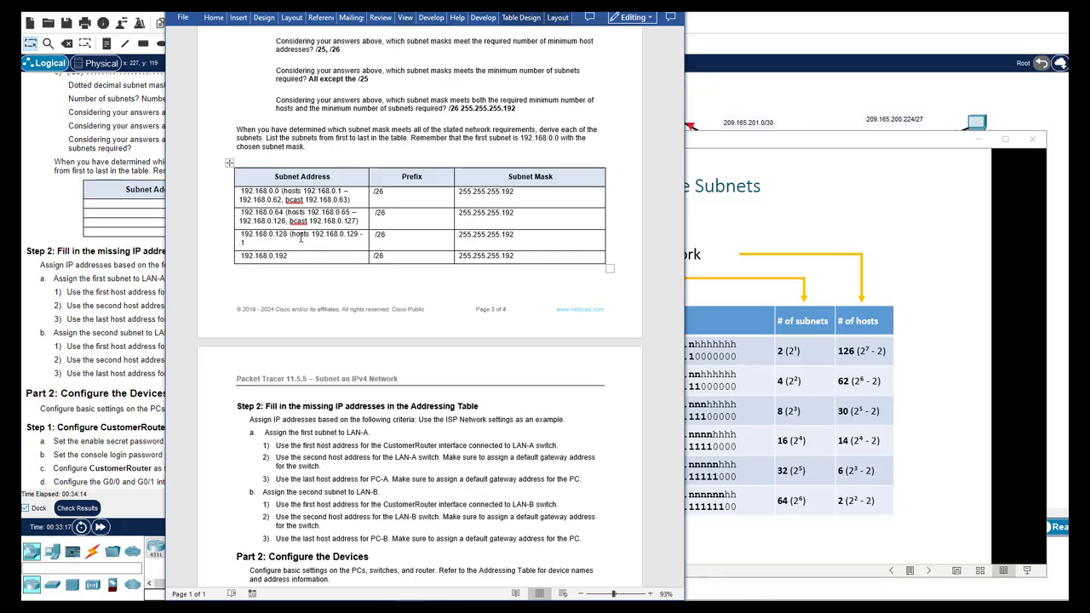
{"action": "type", "text": "90, bcast .191)"}
Give the 192.168.0.192 row hosts .193 - .254 and broadcast .255
{"action": "left_click_drag", "start_coordinate": [290, 234], "coordinate": [295, 244]}
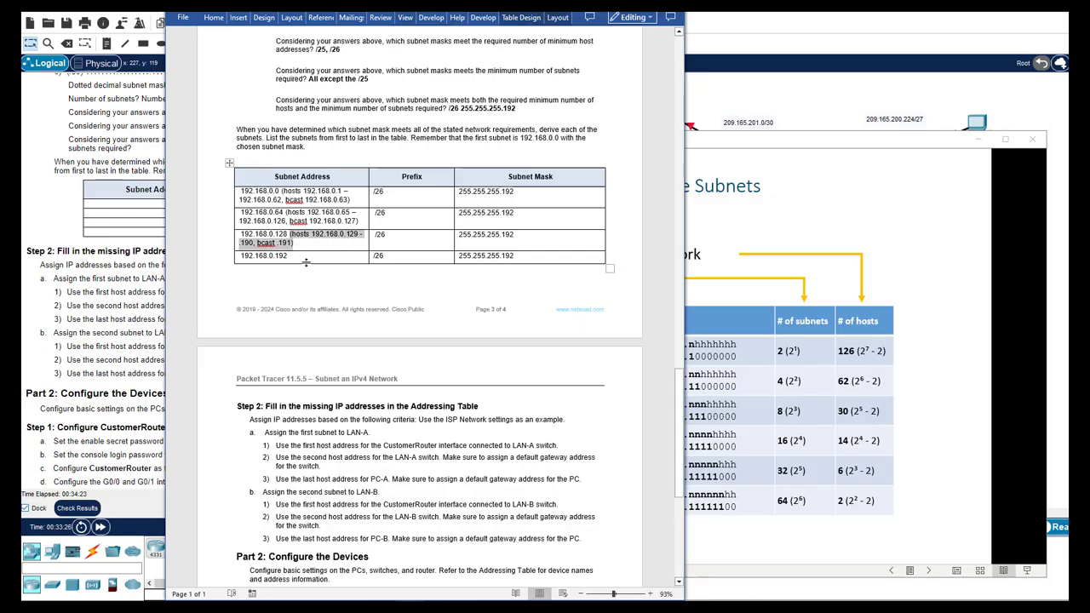
{"action": "key", "text": "ctrl+c"}
{"action": "left_click", "coordinate": [306, 257]}
{"action": "key", "text": "ctrl+v"}
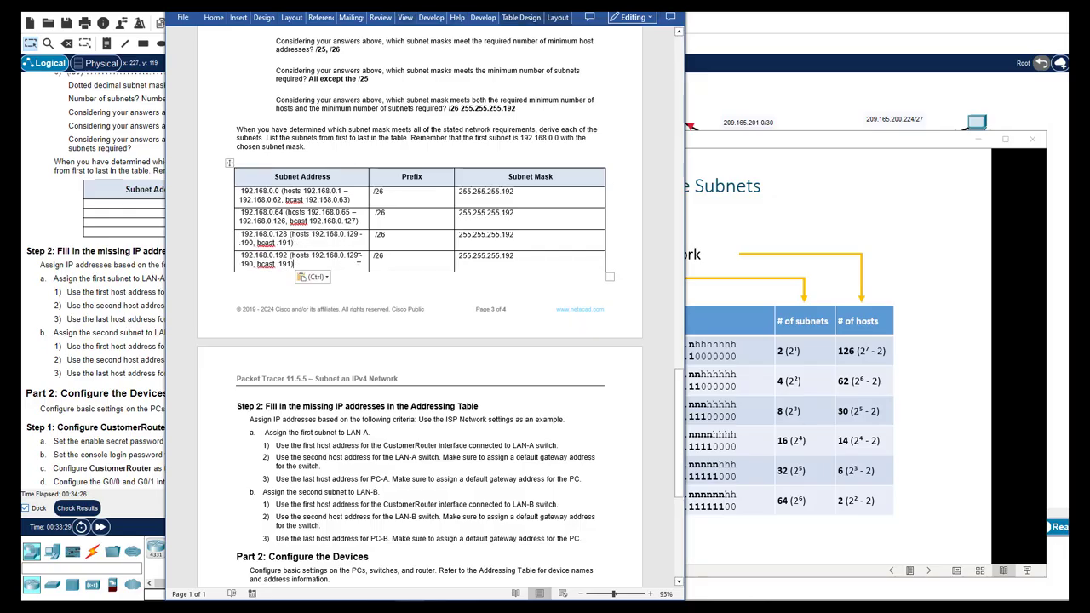
{"action": "left_click", "coordinate": [357, 258]}
{"action": "key", "text": "BackSpace"}
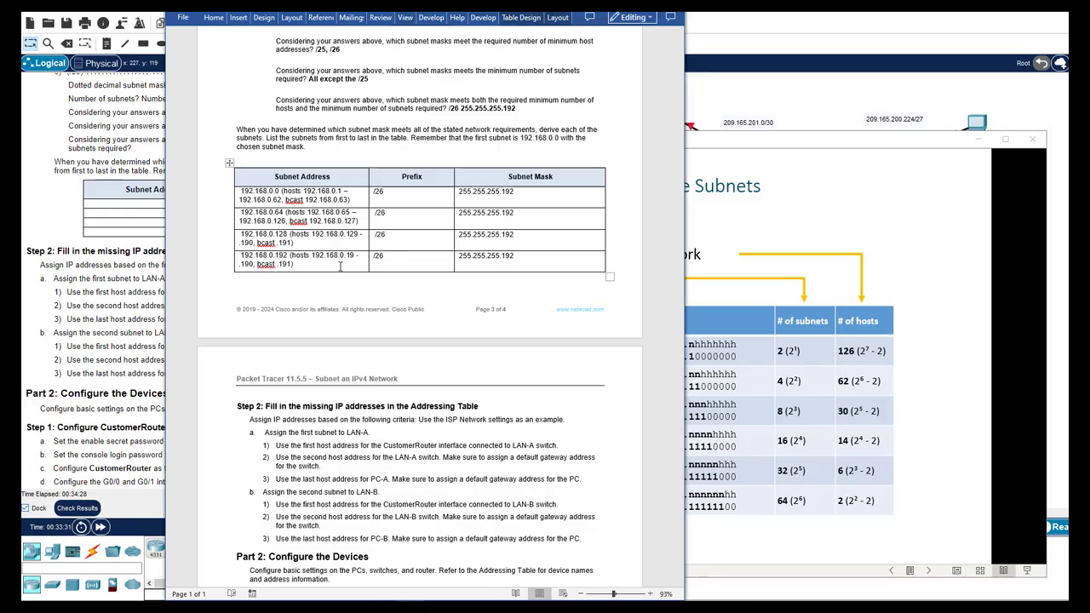
{"action": "type", "text": "3"}
{"action": "key", "text": "BackSpace"}
{"action": "key", "text": "BackSpace"}
{"action": "key", "text": "BackSpace"}
{"action": "type", "text": "255"}
{"action": "key", "text": "BackSpace"}
{"action": "key", "text": "BackSpace"}
{"action": "key", "text": "BackSpace"}
{"action": "key", "text": "BackSpace"}
{"action": "key", "text": "BackSpace"}
{"action": "type", "text": "254"}
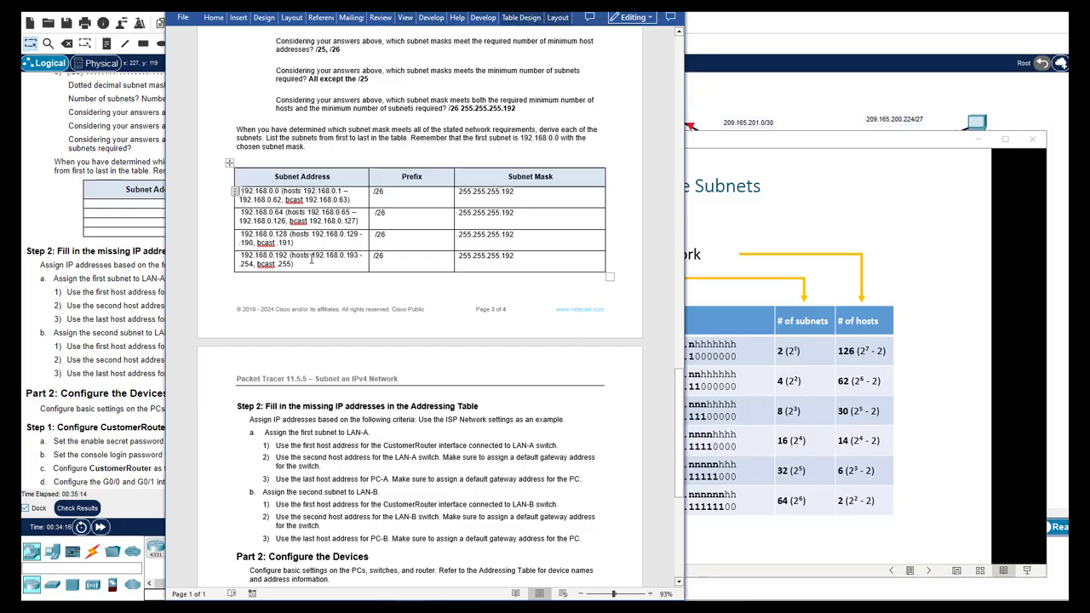
Label the first two subnets LAN-A and LAN-B
{"action": "type", "text": "LAN -"}
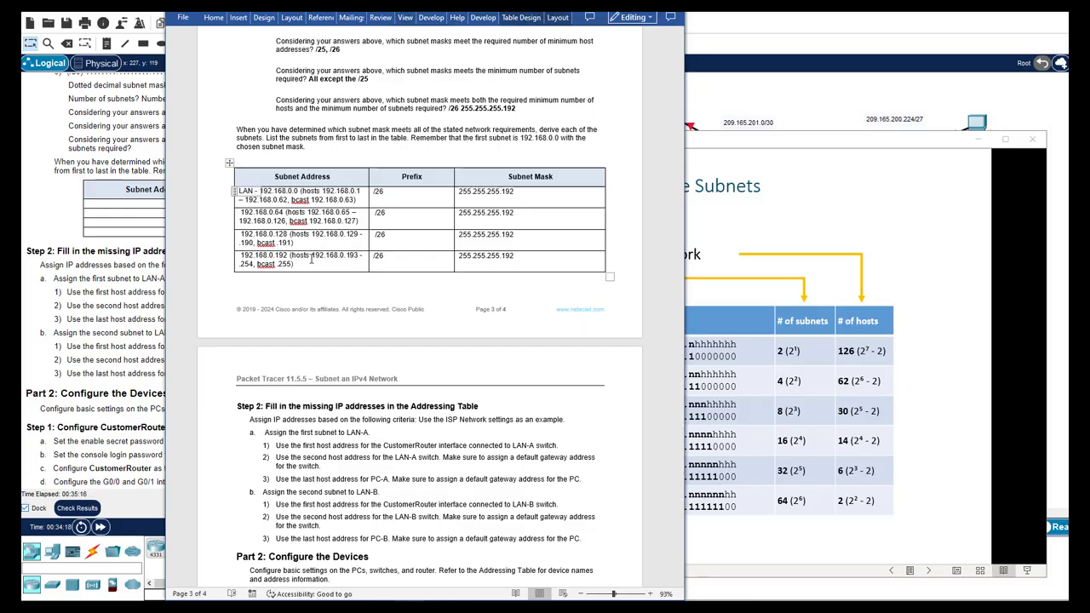
{"action": "key", "text": "BackSpace"}
{"action": "key", "text": "BackSpace"}
{"action": "key", "text": "BackSpace"}
{"action": "type", "text": "-A,"}
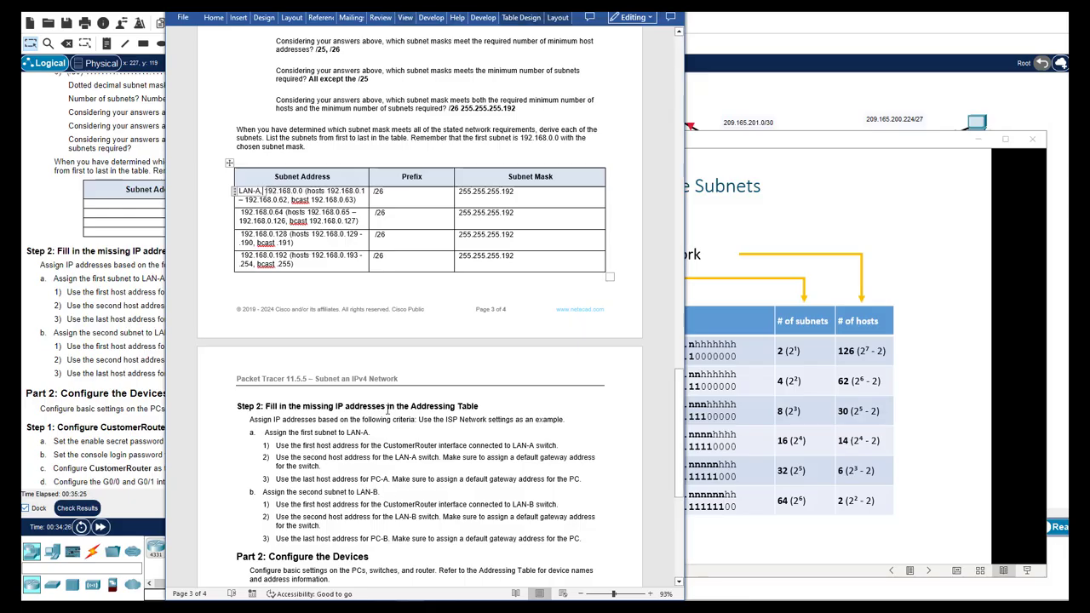
{"action": "left_click", "coordinate": [241, 215]}
{"action": "type", "text": "LAN-B,"}
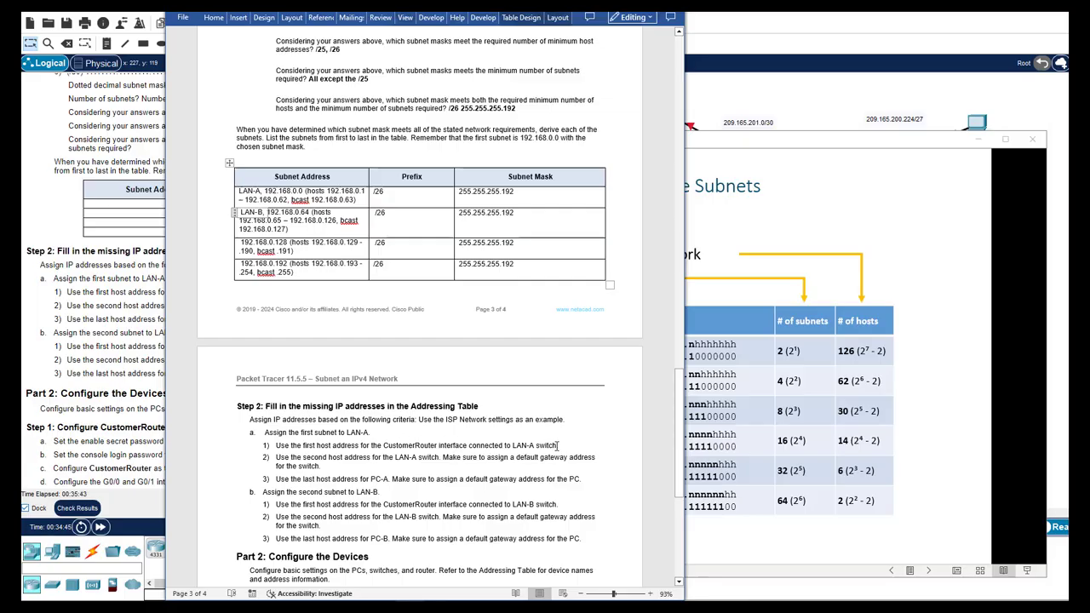
Select LAN-A's first host address, 192.168.0.1, in the subnet table
{"action": "scroll", "coordinate": [338, 549], "scroll_direction": "down", "scroll_amount": 1}
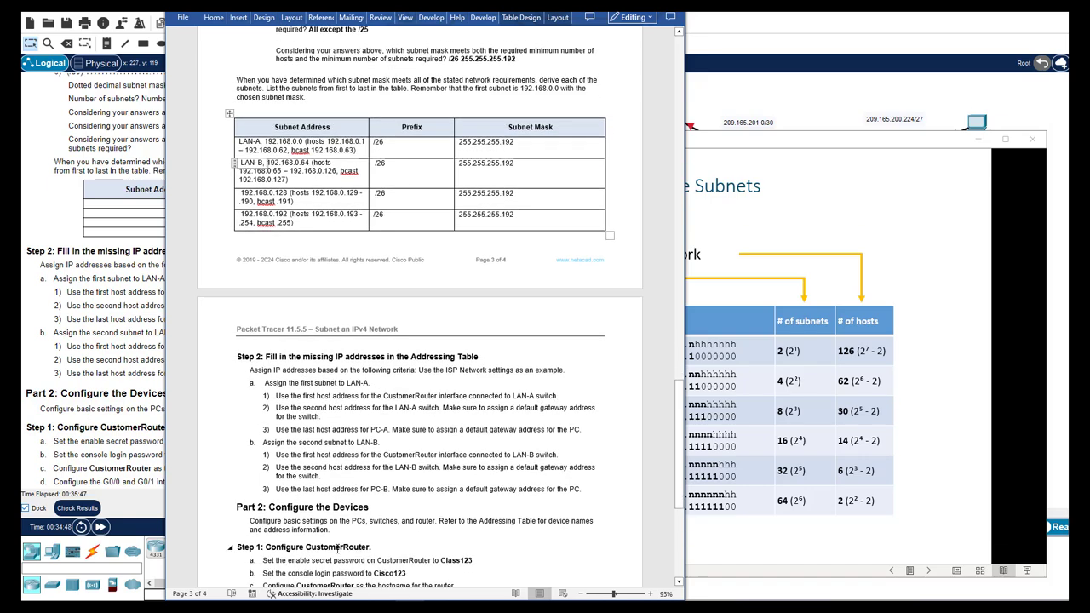
{"action": "scroll", "coordinate": [400, 532], "scroll_direction": "down", "scroll_amount": 2}
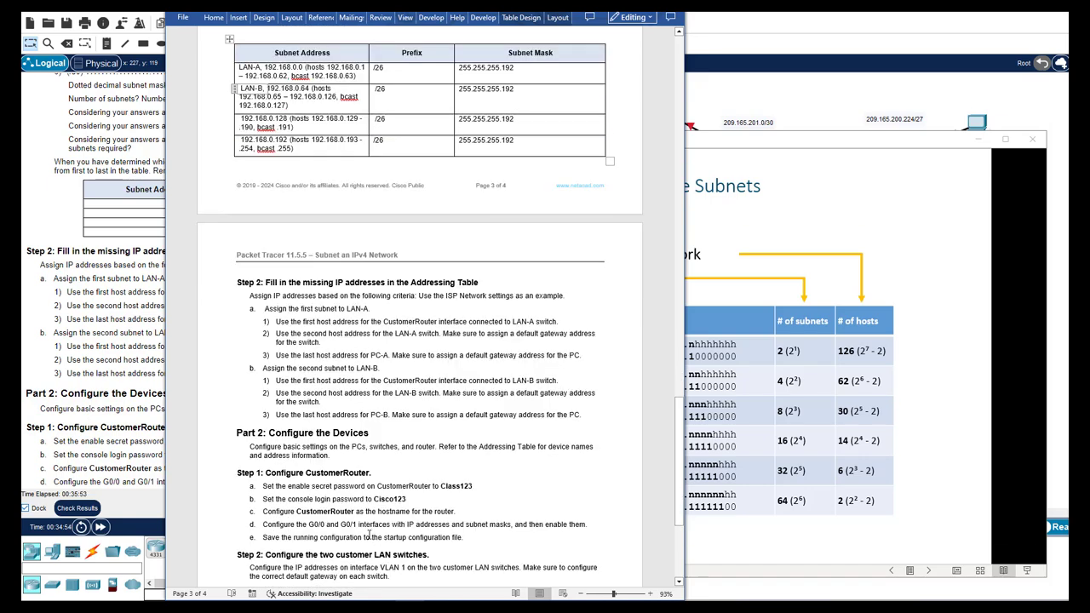
{"action": "scroll", "coordinate": [367, 535], "scroll_direction": "up", "scroll_amount": 3}
{"action": "scroll", "coordinate": [555, 401], "scroll_direction": "down", "scroll_amount": 2}
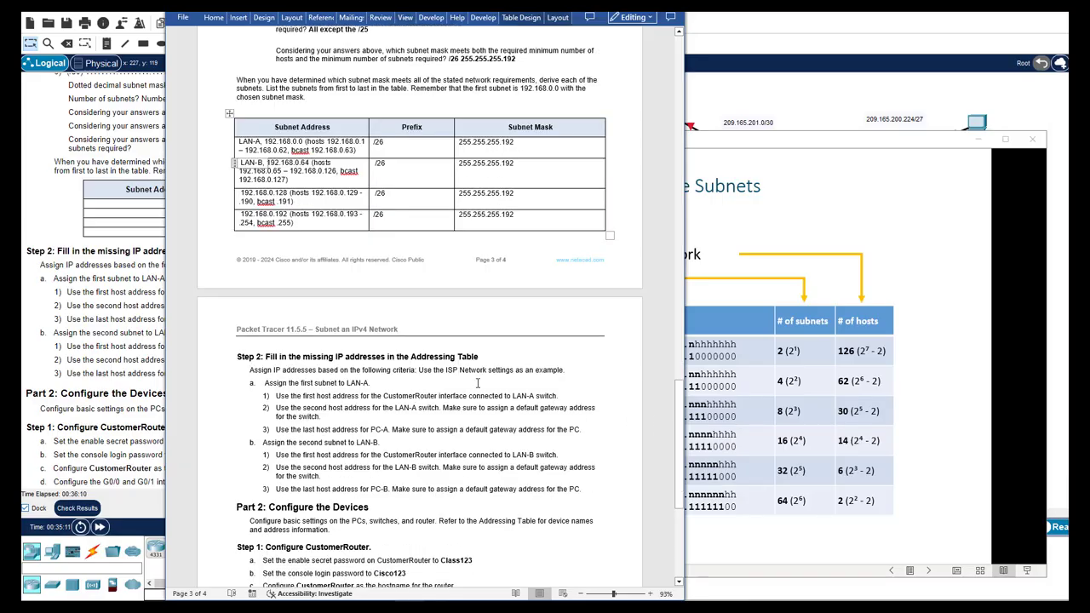
{"action": "left_click_drag", "start_coordinate": [327, 142], "coordinate": [367, 142]}
{"action": "key", "text": "ctrl+c"}
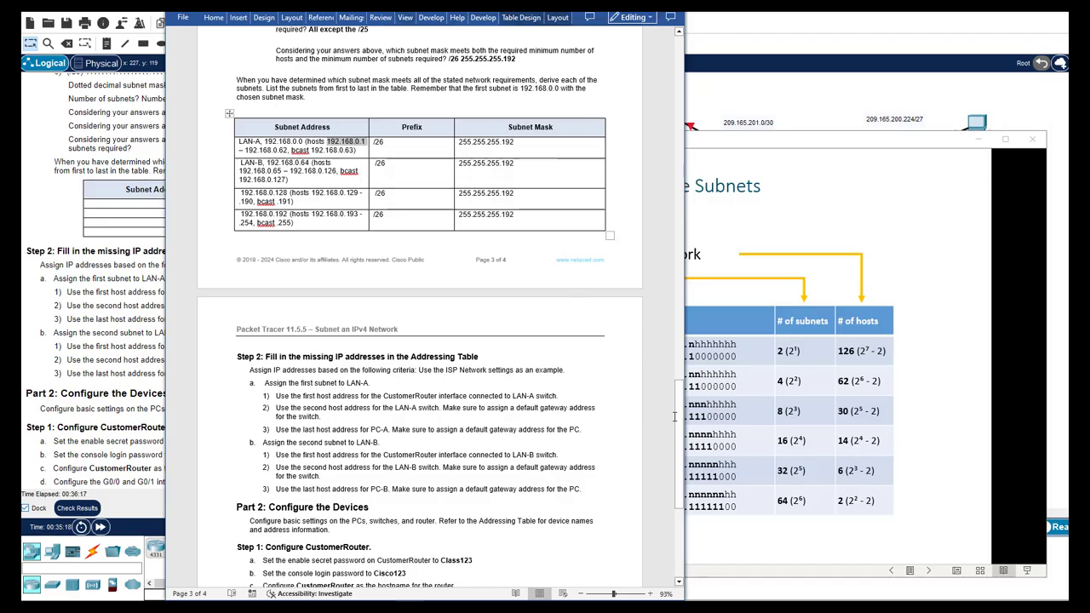
{"action": "left_click_drag", "start_coordinate": [679, 417], "coordinate": [670, 81]}
Paste 192.168.0.1 into CustomerRouter G0/0's IP Address cell in the Addressing Table
{"action": "left_click", "coordinate": [424, 166]}
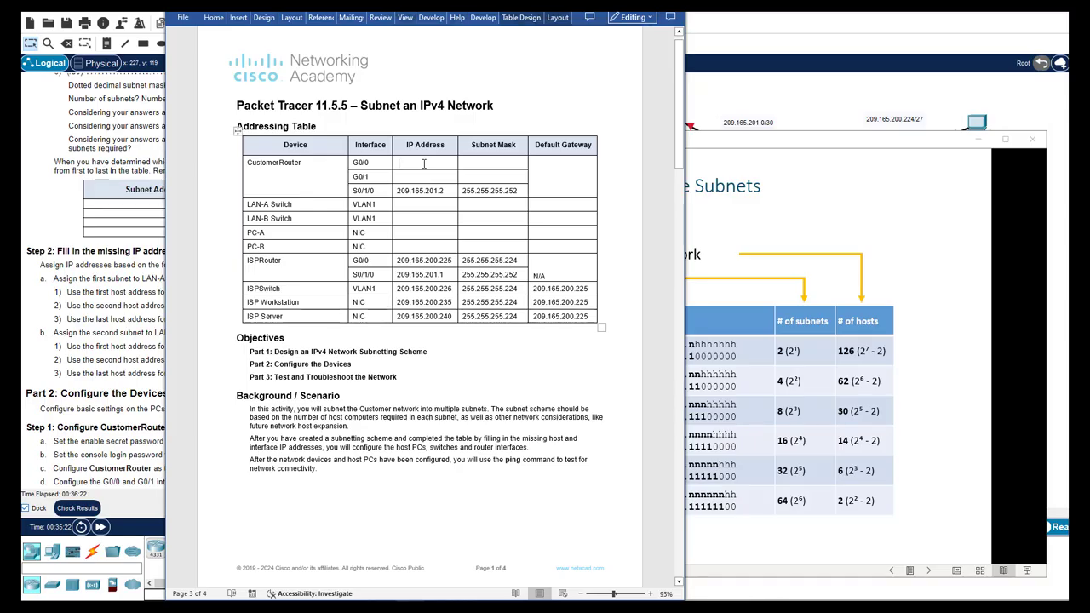
{"action": "left_click", "coordinate": [710, 77]}
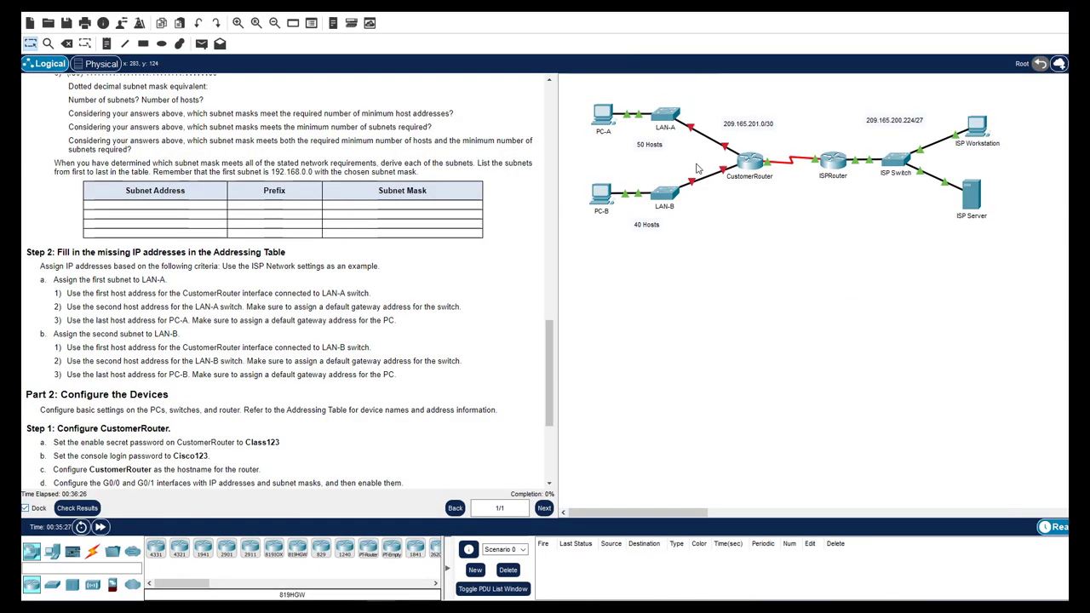
{"action": "key", "text": "alt+Tab"}
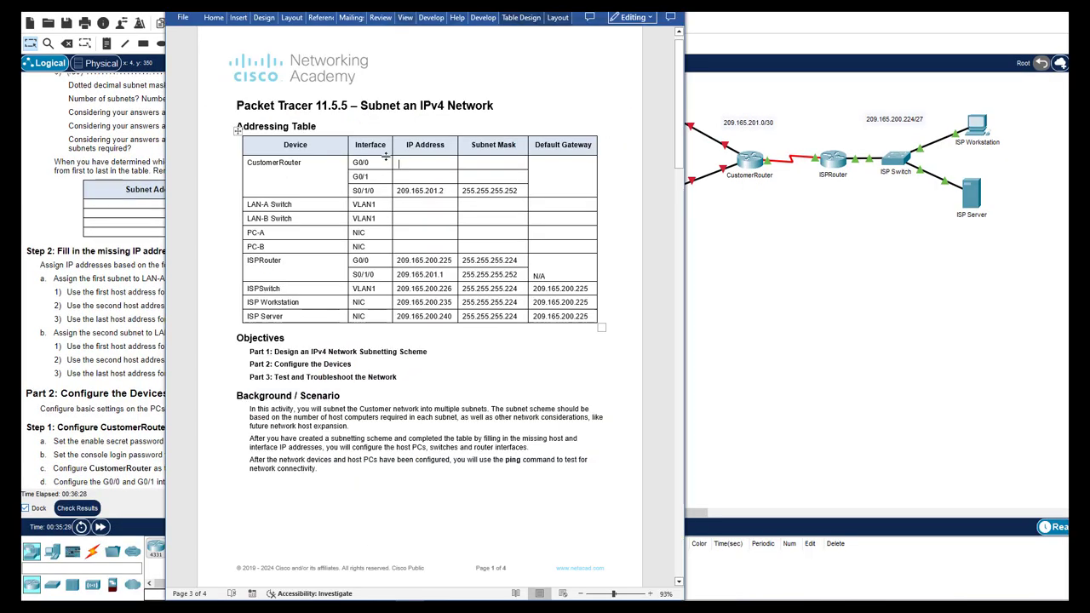
{"action": "key", "text": "ctrl+v"}
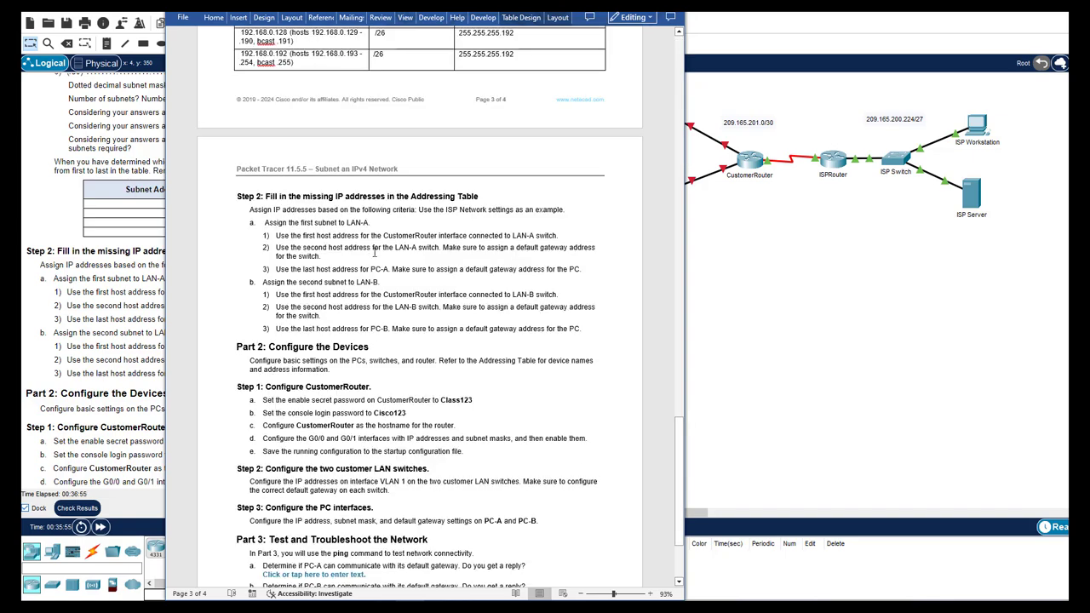
{"action": "scroll", "coordinate": [374, 252], "scroll_direction": "up", "scroll_amount": 3}
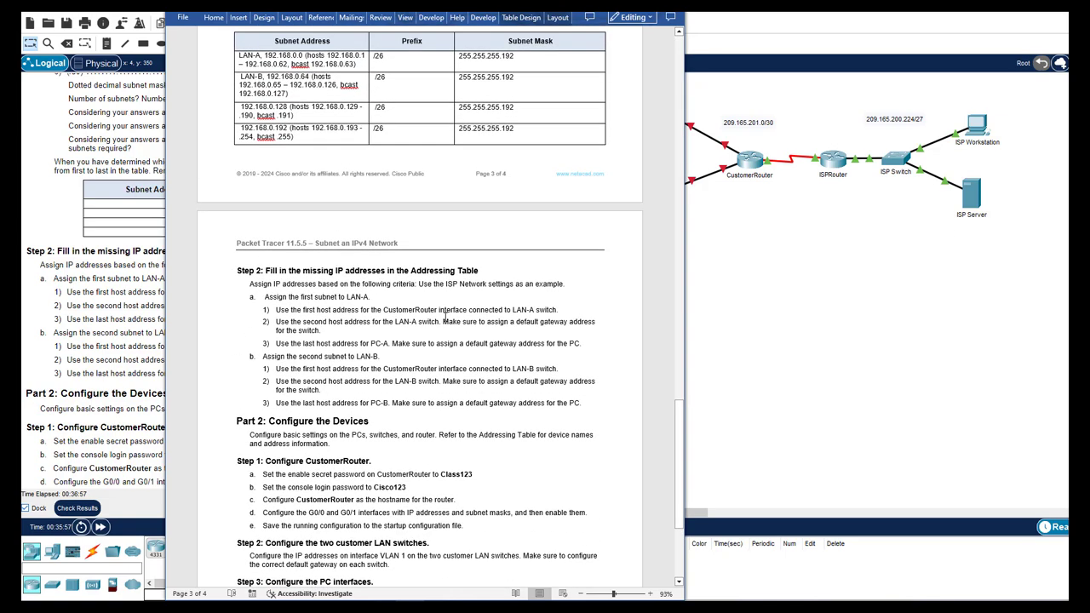
{"action": "scroll", "coordinate": [340, 320], "scroll_direction": "up", "scroll_amount": 6}
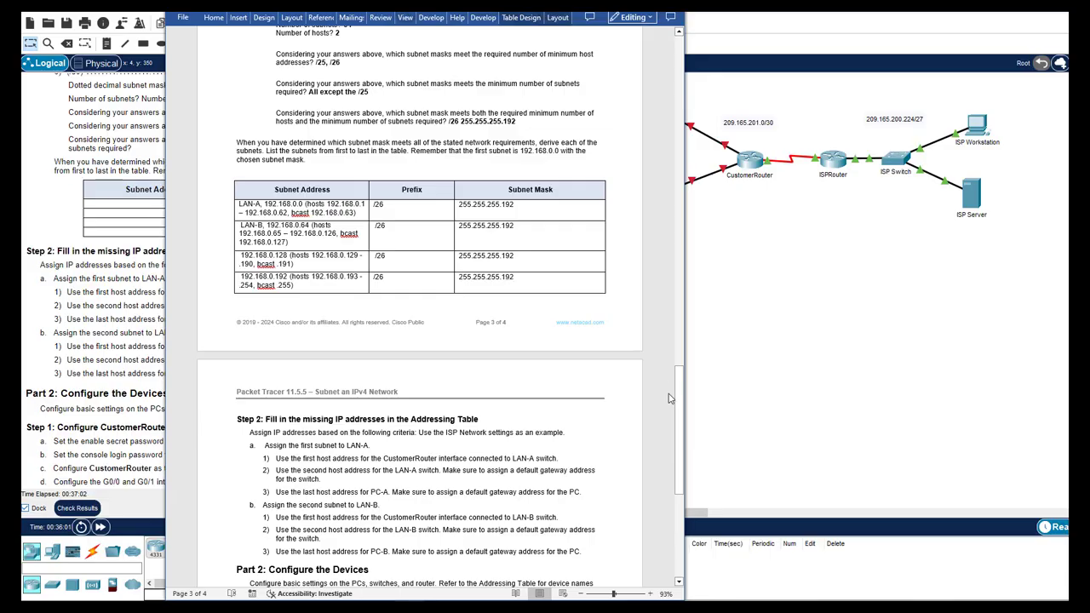
{"action": "left_click_drag", "start_coordinate": [680, 405], "coordinate": [680, 94]}
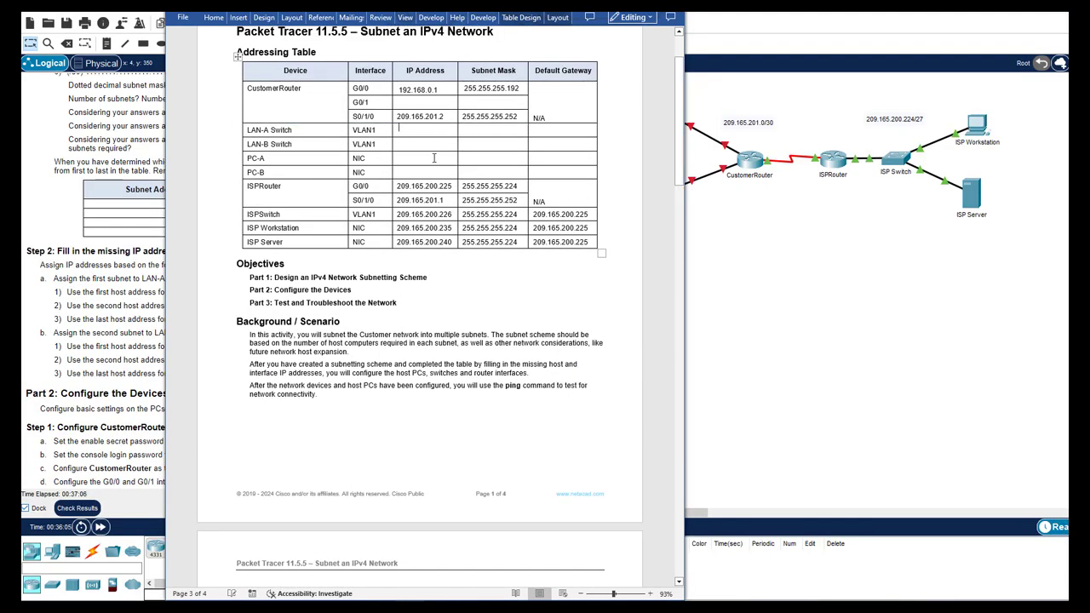
Fill LAN-A Switch's address cells and set the LAN-A Switch and PC-A gateways to 192.168.0.1
{"action": "left_click", "coordinate": [421, 129]}
{"action": "key", "text": "ctrl+v"}
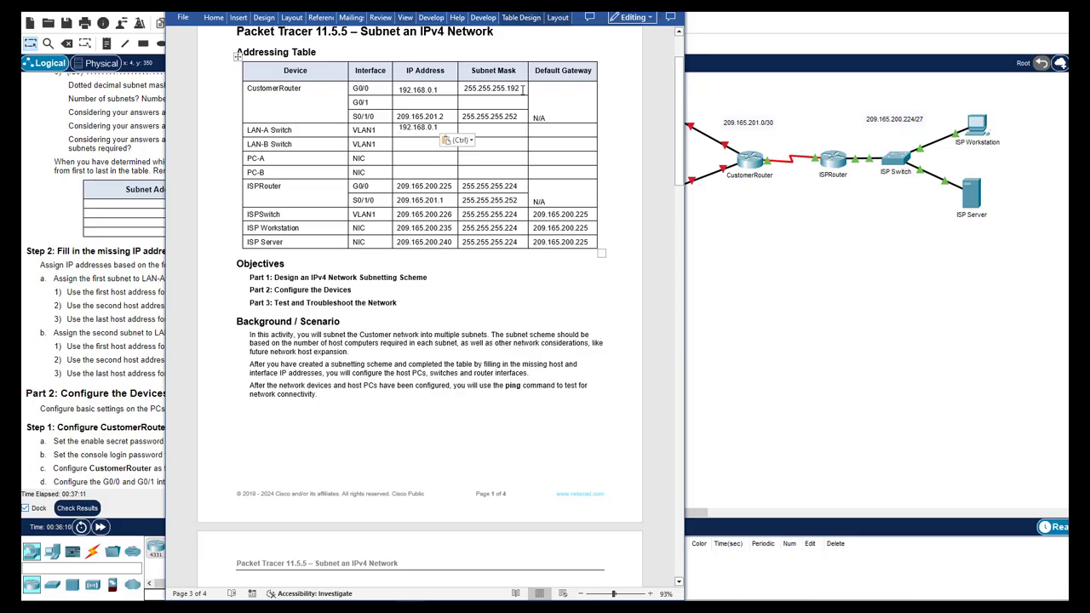
{"action": "left_click", "coordinate": [494, 128]}
{"action": "type", "text": "255.255.255.192"}
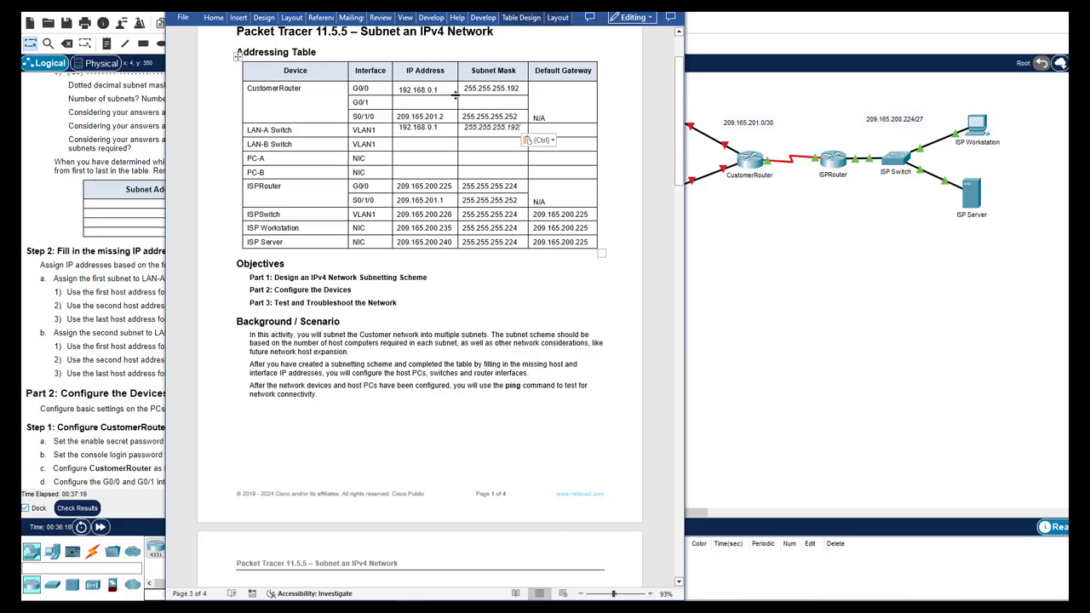
{"action": "double_click", "coordinate": [421, 89]}
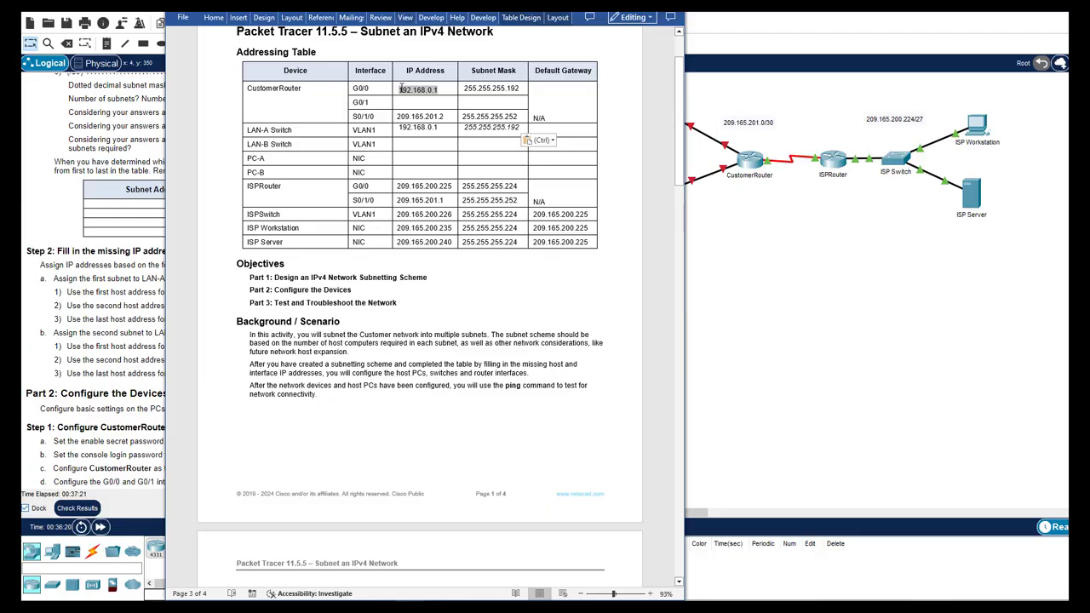
{"action": "key", "text": "ctrl+c"}
{"action": "left_click", "coordinate": [554, 127]}
{"action": "key", "text": "ctrl+v"}
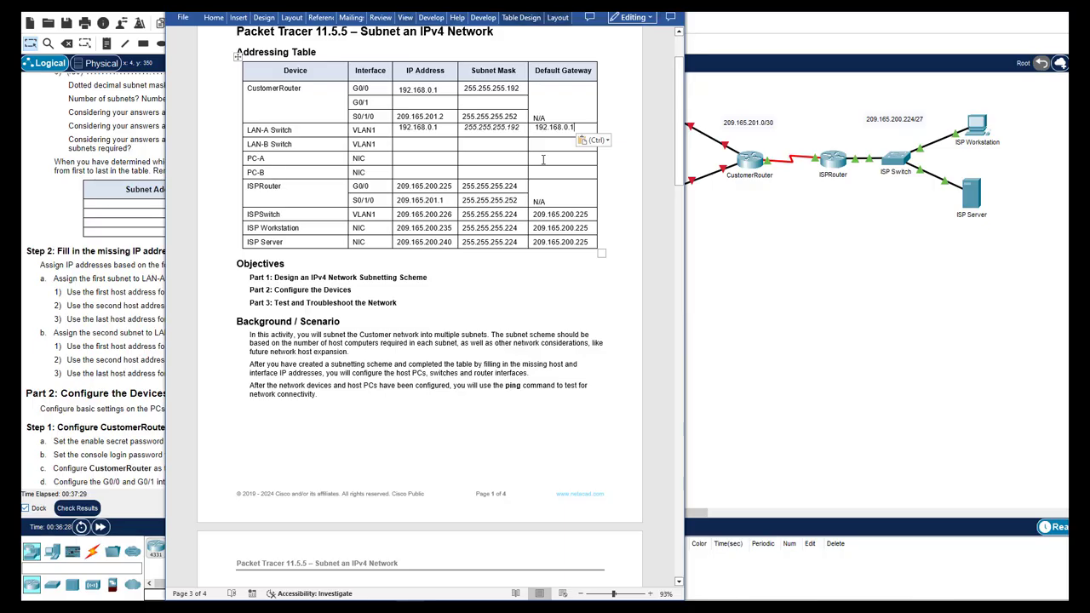
{"action": "left_click", "coordinate": [548, 158]}
{"action": "key", "text": "ctrl+v"}
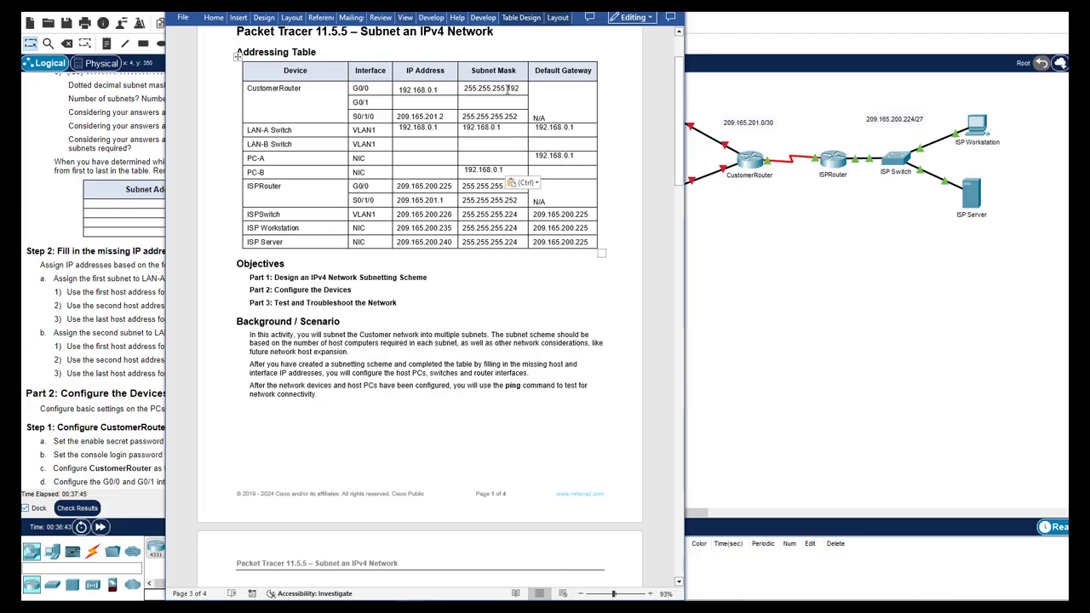
Enter mask 255.255.255.192 for PC-B, PC-A, LAN-B Switch and LAN-A Switch
{"action": "left_click_drag", "start_coordinate": [519, 89], "coordinate": [464, 88]}
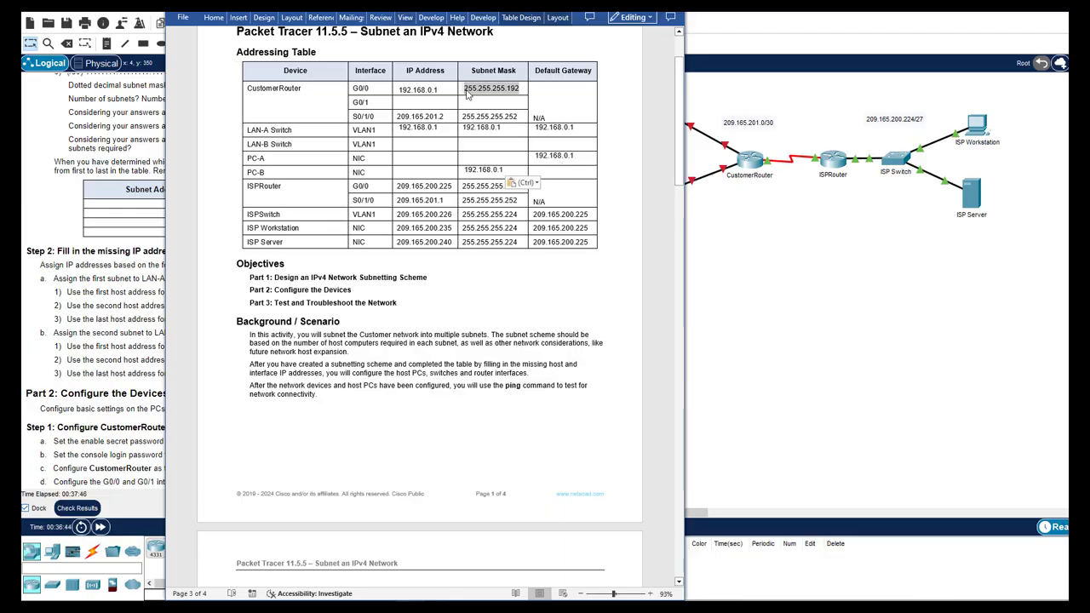
{"action": "double_click", "coordinate": [465, 170]}
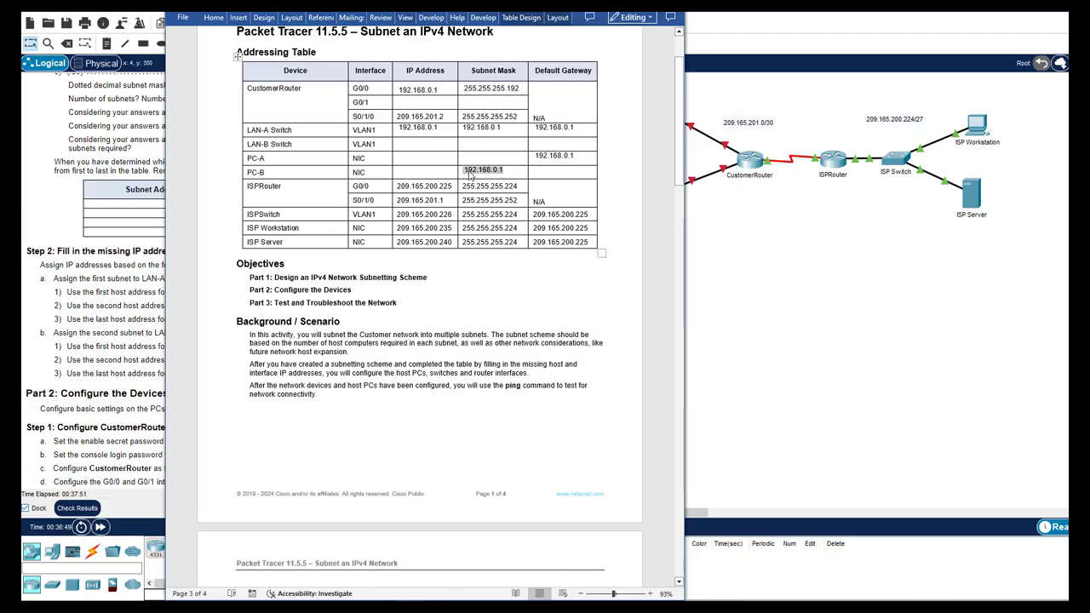
{"action": "key", "text": "ctrl+v"}
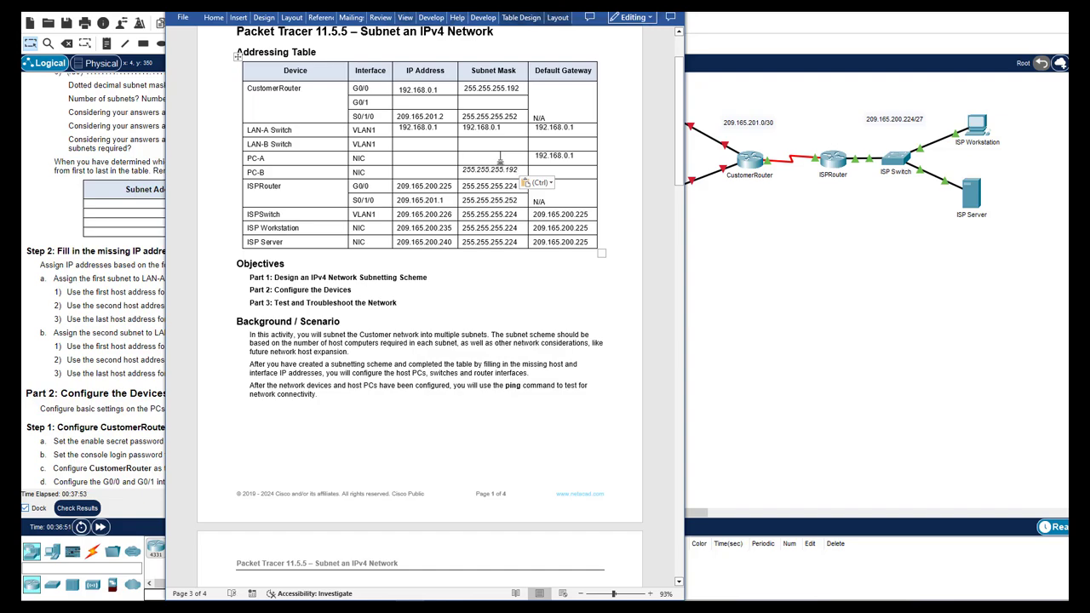
{"action": "left_click", "coordinate": [500, 157]}
{"action": "key", "text": "ctrl+v"}
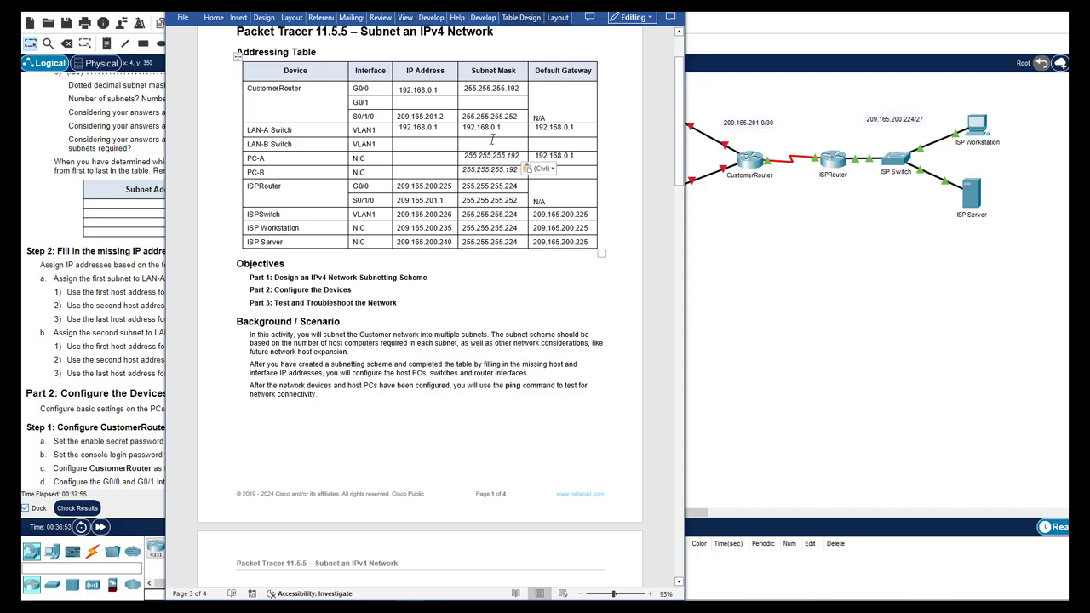
{"action": "left_click", "coordinate": [491, 140]}
{"action": "key", "text": "ctrl+v"}
{"action": "left_click_drag", "start_coordinate": [502, 128], "coordinate": [466, 130]}
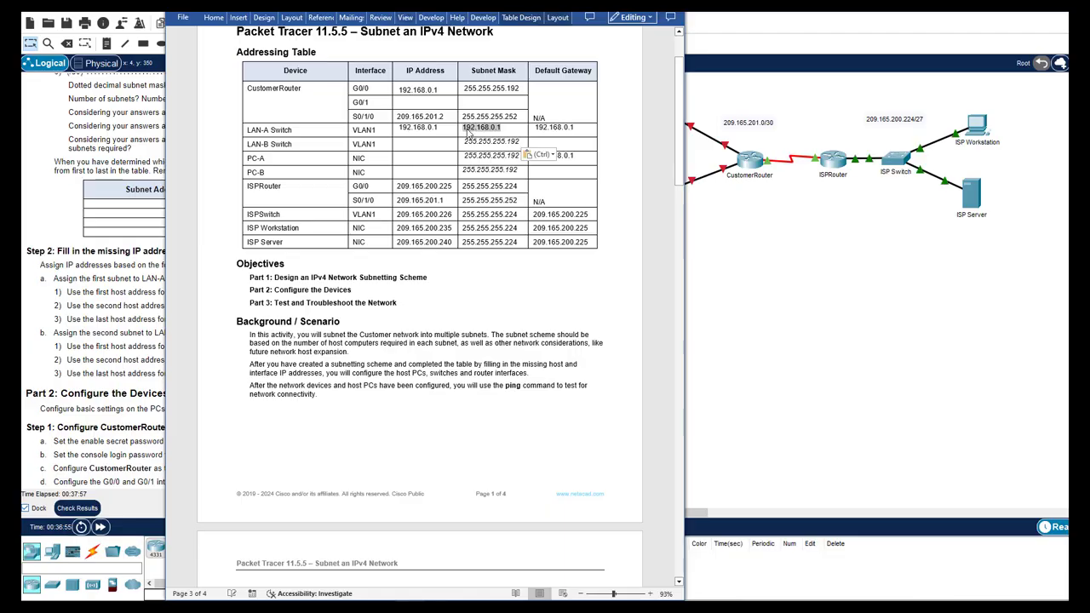
{"action": "key", "text": "ctrl+v"}
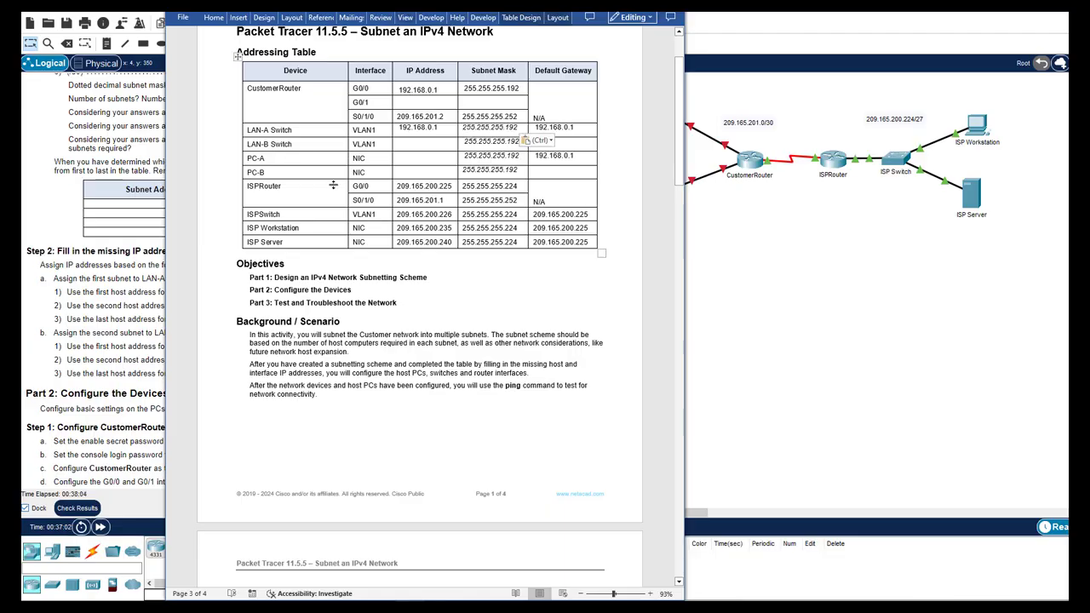
Enter LAN-A's last host address 192.168.0.62 as PC-A's IP address
{"action": "left_click_drag", "start_coordinate": [678, 153], "coordinate": [609, 515]}
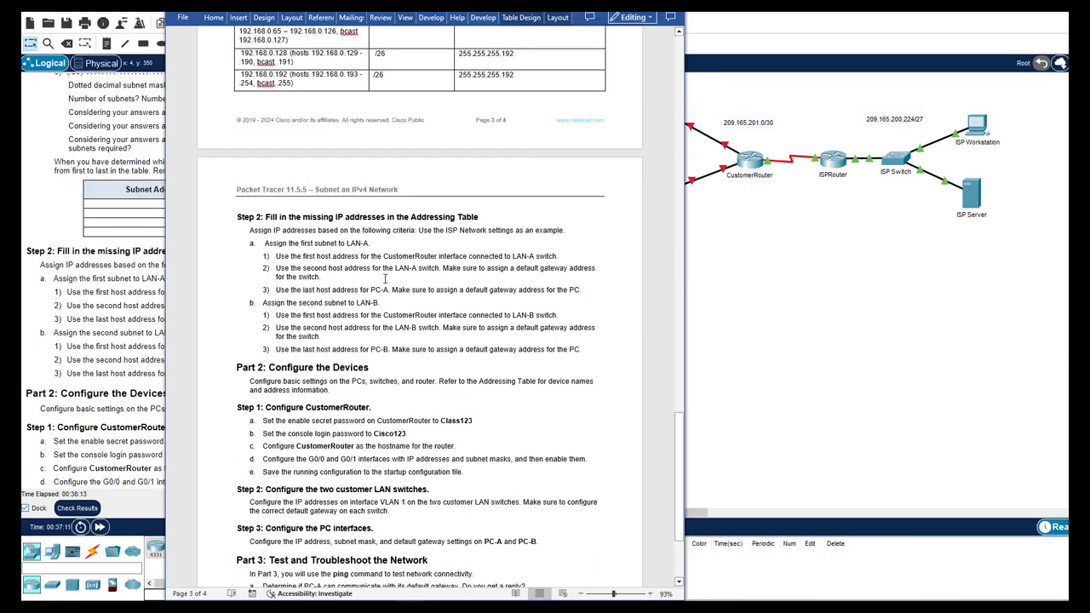
{"action": "scroll", "coordinate": [385, 285], "scroll_direction": "up", "scroll_amount": 3}
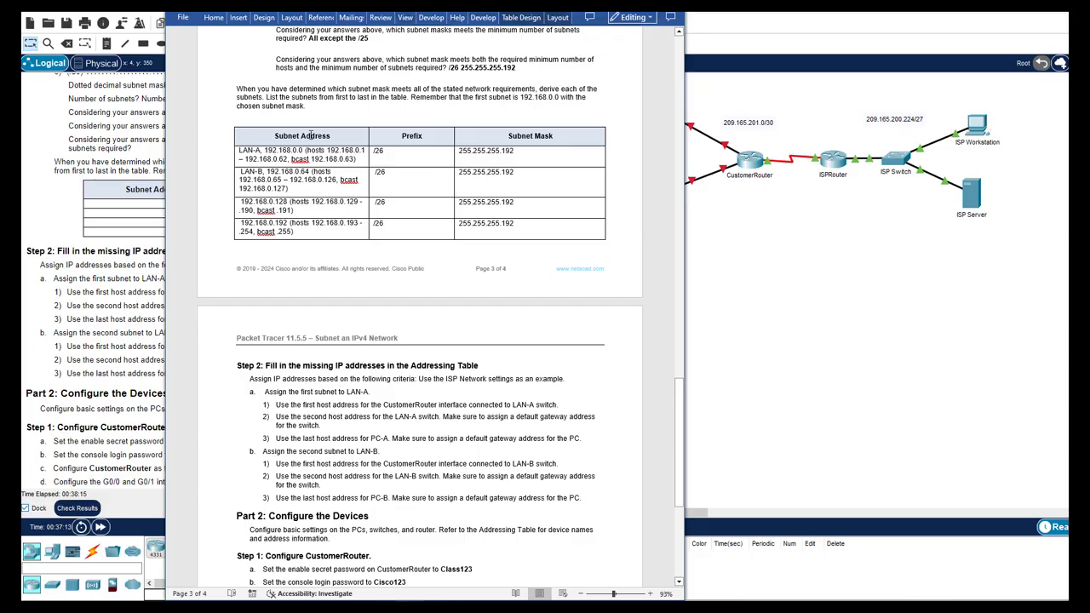
{"action": "left_click_drag", "start_coordinate": [289, 159], "coordinate": [244, 158]}
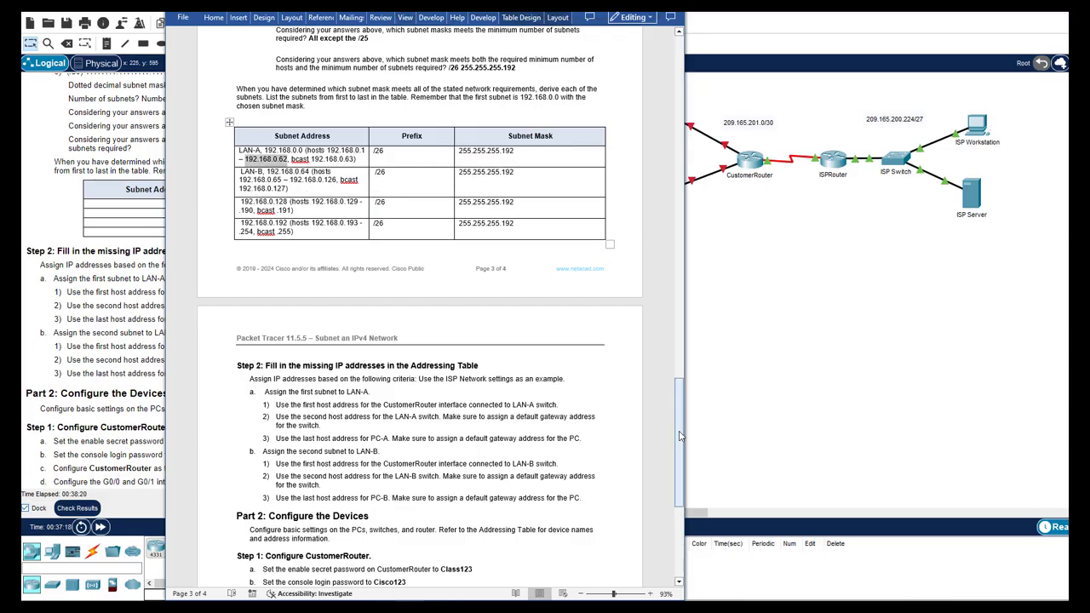
{"action": "left_click_drag", "start_coordinate": [678, 436], "coordinate": [656, 119]}
{"action": "key", "text": "ctrl+v"}
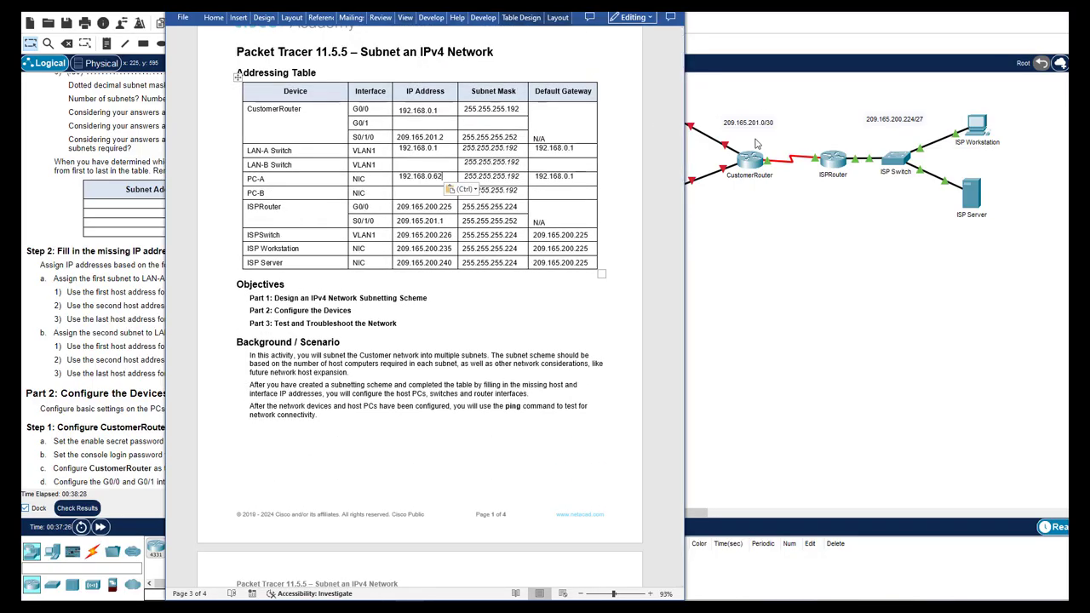
Select LAN-B's first host address 192.168.0.65 in the page 3 subnet table
{"action": "left_click_drag", "start_coordinate": [680, 162], "coordinate": [634, 493]}
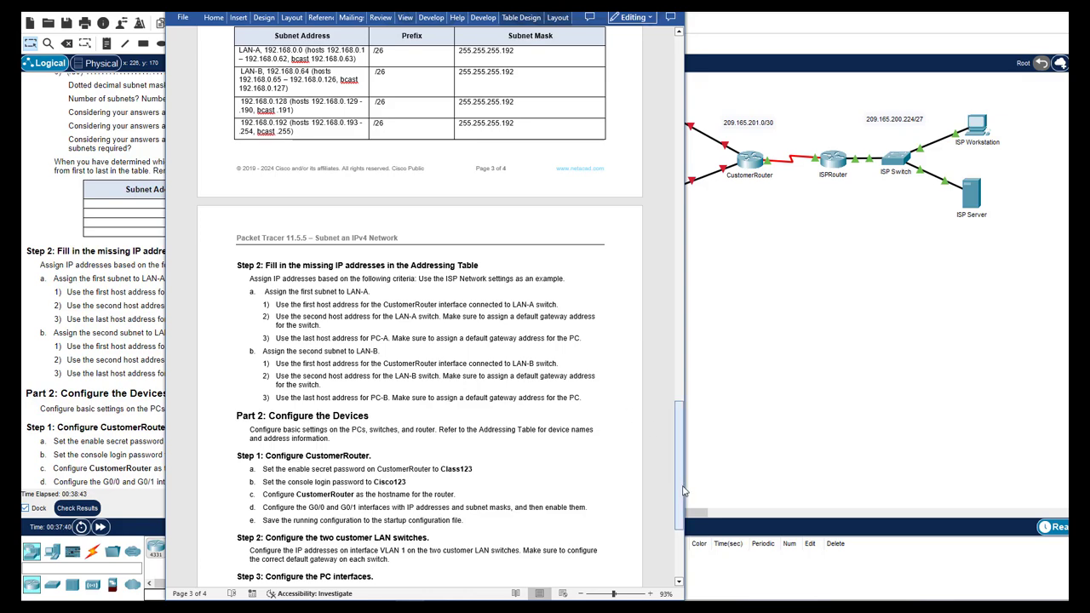
{"action": "left_click_drag", "start_coordinate": [684, 492], "coordinate": [683, 461]}
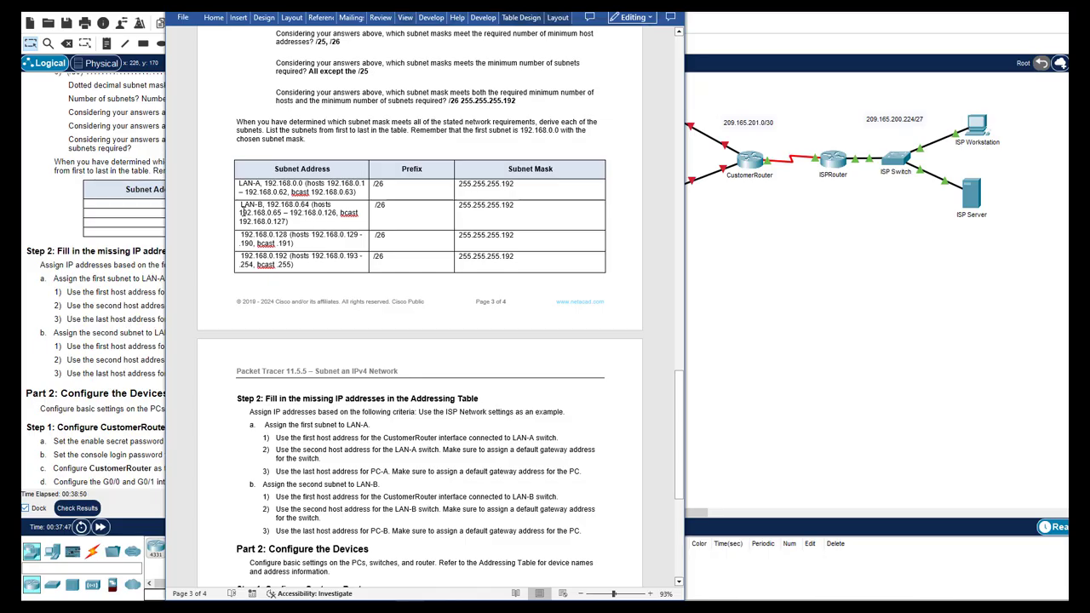
{"action": "left_click_drag", "start_coordinate": [242, 212], "coordinate": [282, 213]}
{"action": "key", "text": "ctrl+c"}
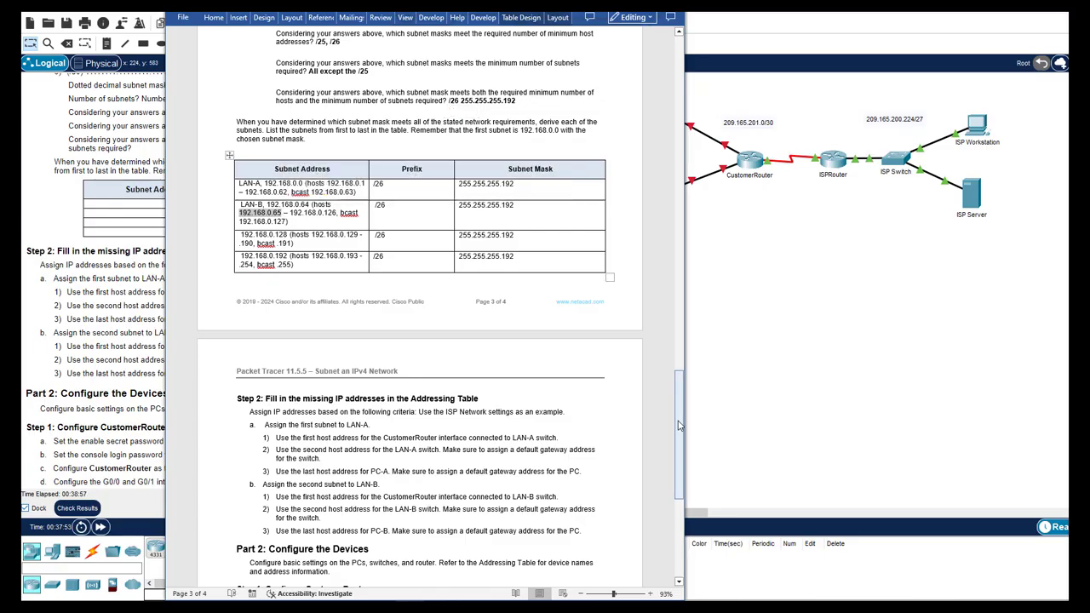
{"action": "scroll", "coordinate": [679, 424], "scroll_direction": "up", "scroll_amount": 20}
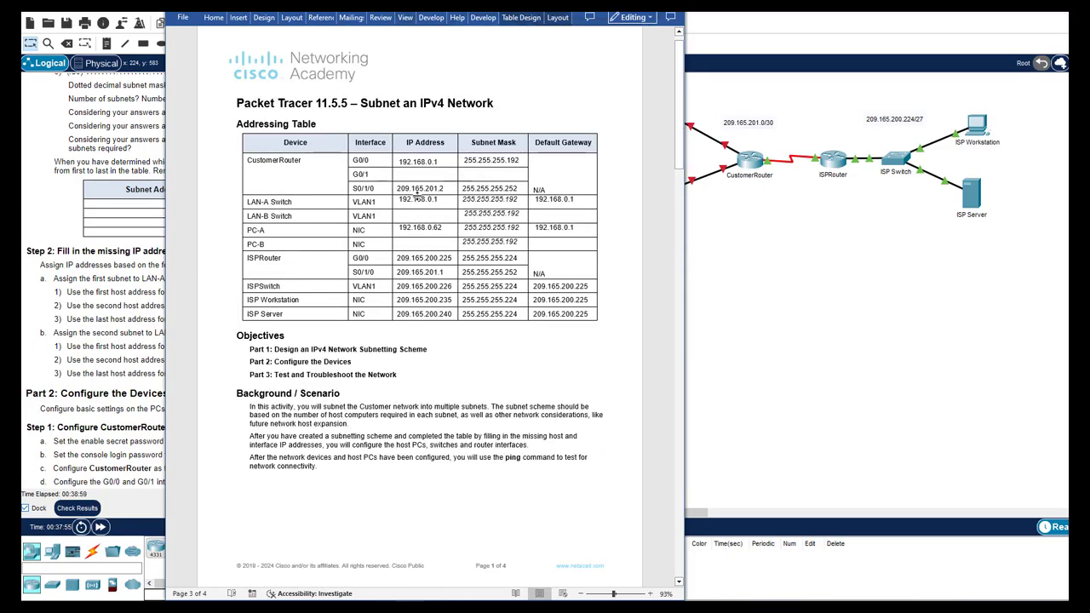
Set G0/1 to 192.168.0.65 and the LAN-B Switch and PC-B gateways to 192.168.0.65
{"action": "left_click", "coordinate": [433, 176]}
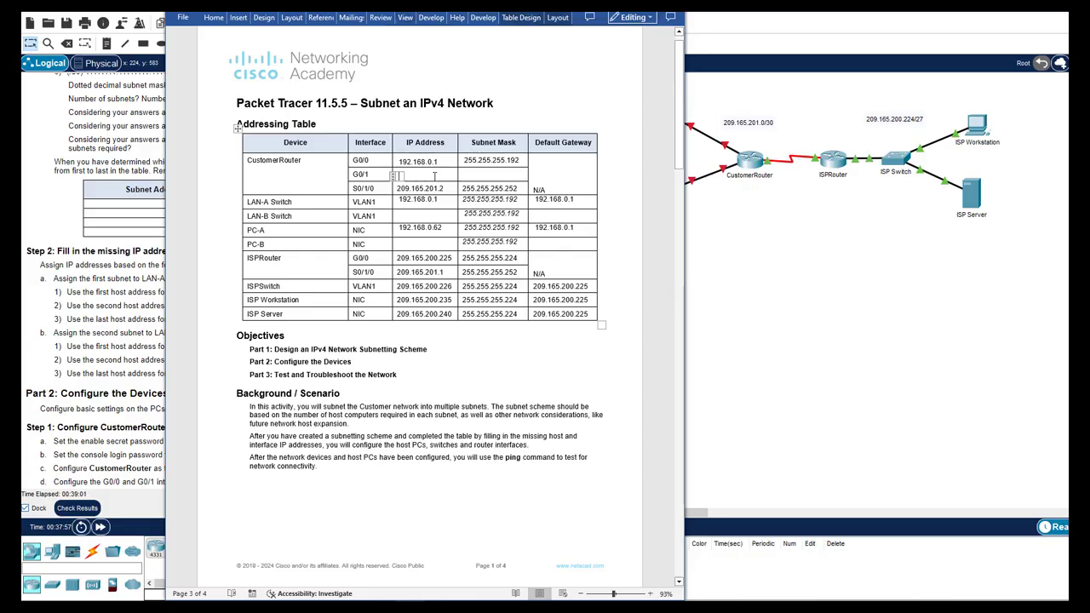
{"action": "key", "text": "ctrl+v"}
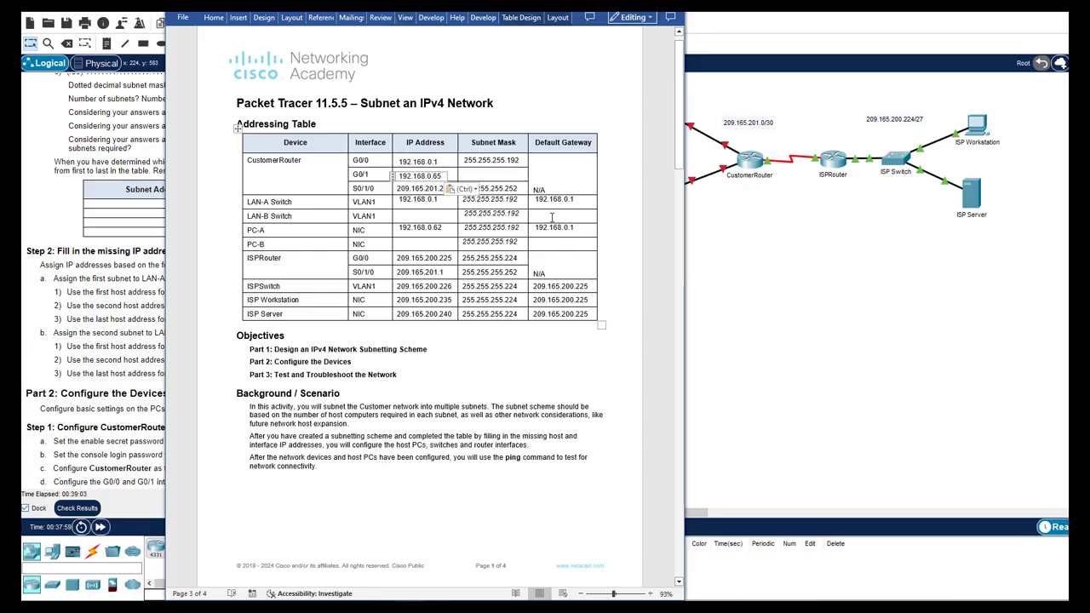
{"action": "left_click", "coordinate": [554, 216]}
{"action": "key", "text": "ctrl+v"}
{"action": "left_click", "coordinate": [552, 243]}
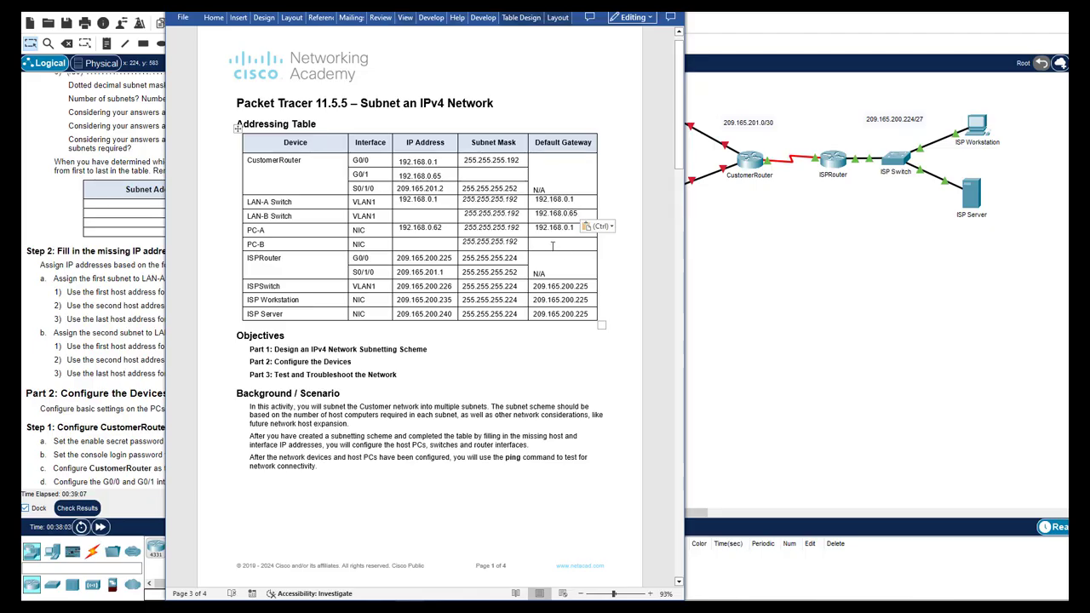
{"action": "key", "text": "ctrl+v"}
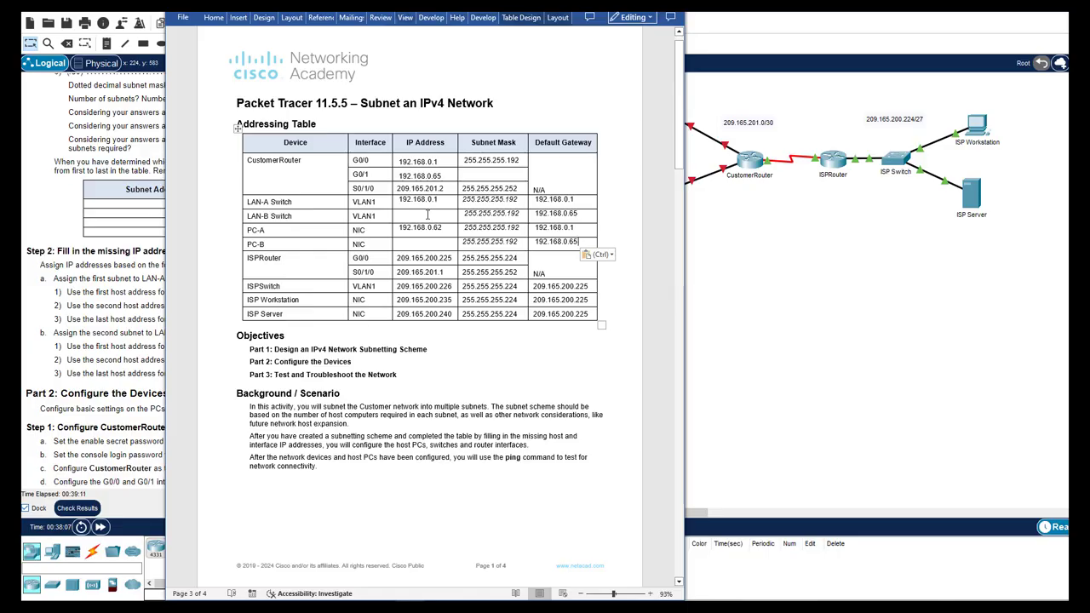
Enter 192.168.0.66 as the LAN-B Switch's IP address
{"action": "key", "text": "ctrl+v"}
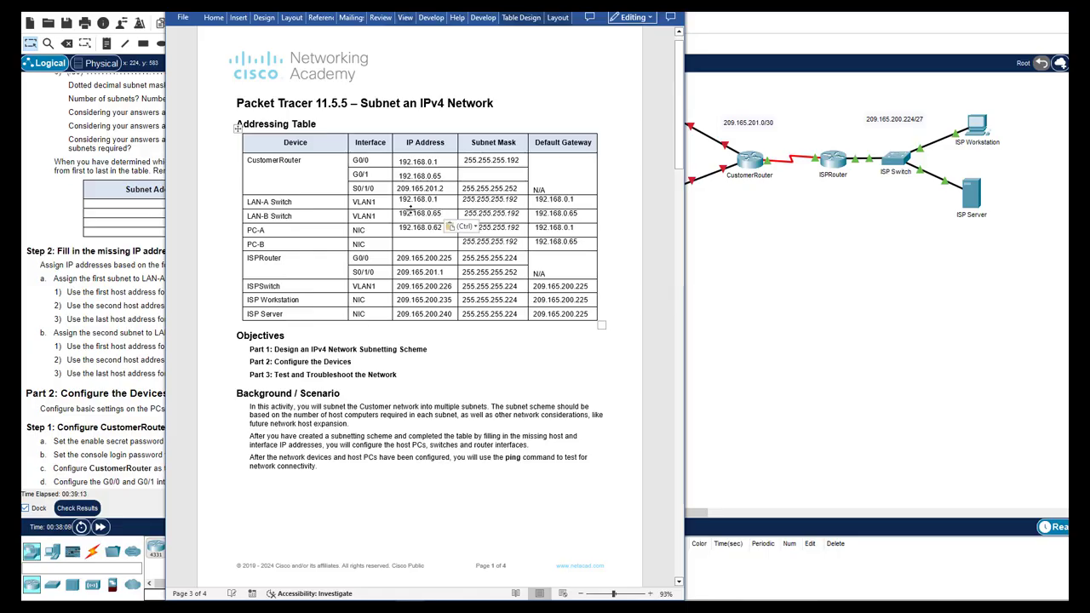
{"action": "key", "text": "BackSpace"}
{"action": "type", "text": "6"}
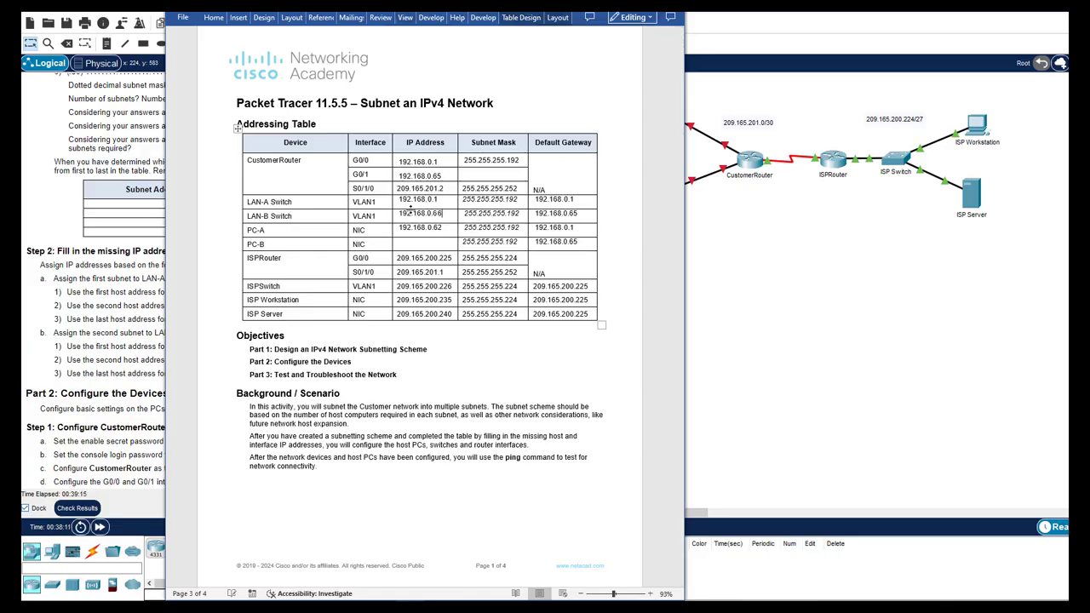
{"action": "left_click_drag", "start_coordinate": [681, 132], "coordinate": [631, 437]}
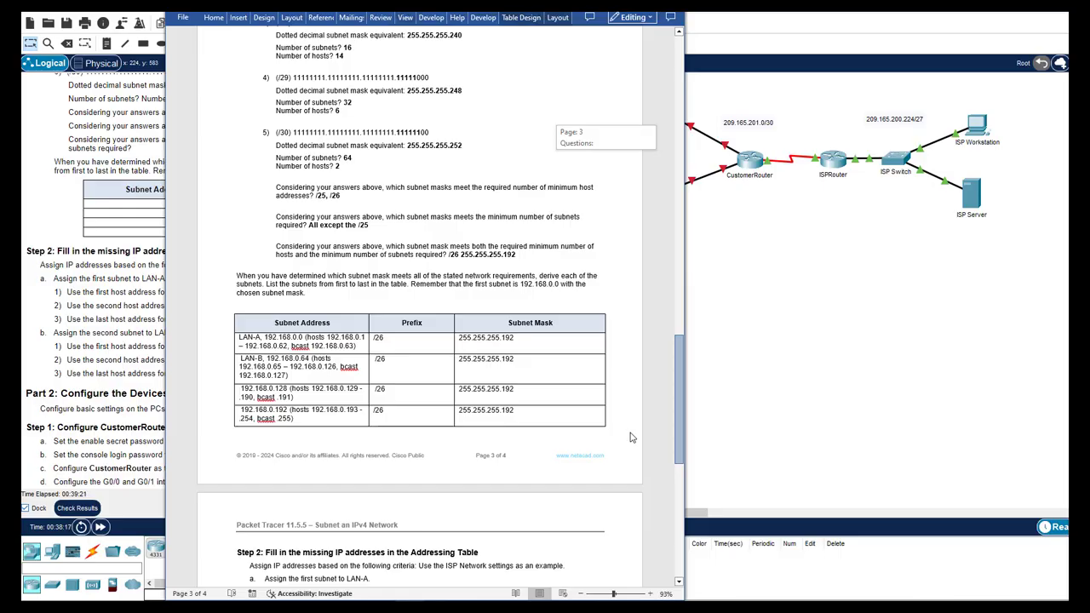
{"action": "scroll", "coordinate": [274, 409], "scroll_direction": "up", "scroll_amount": 1}
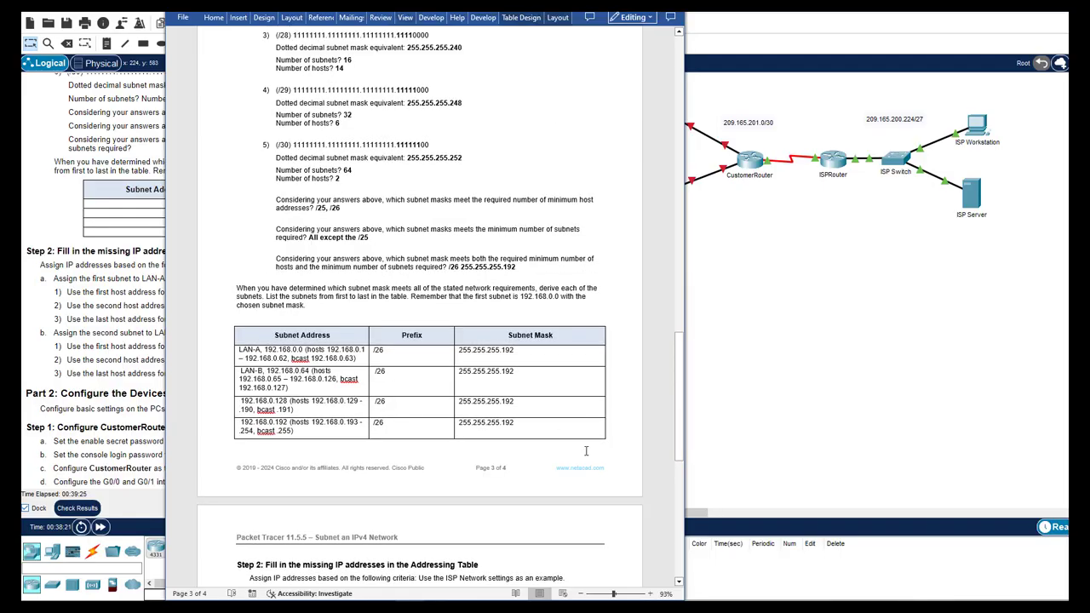
{"action": "left_click_drag", "start_coordinate": [678, 379], "coordinate": [678, 184]}
{"action": "scroll", "coordinate": [494, 225], "scroll_direction": "up", "scroll_amount": 1}
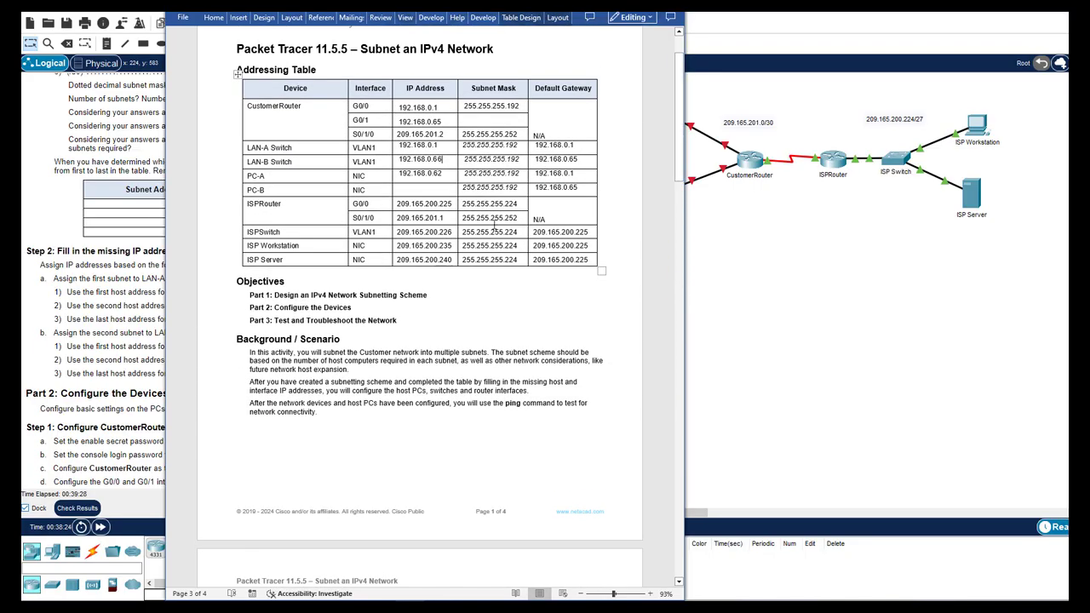
Enter 192.168.0.126 as PC-B's IP address
{"action": "left_click", "coordinate": [426, 189]}
{"action": "key", "text": "ctrl+v"}
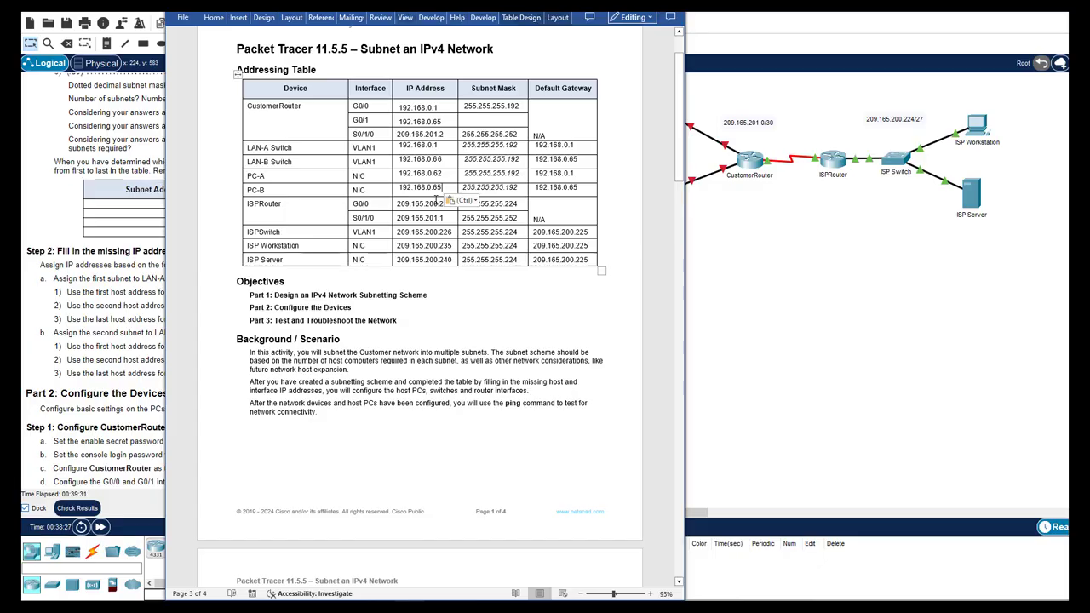
{"action": "key", "text": "BackSpace"}
{"action": "key", "text": "BackSpace"}
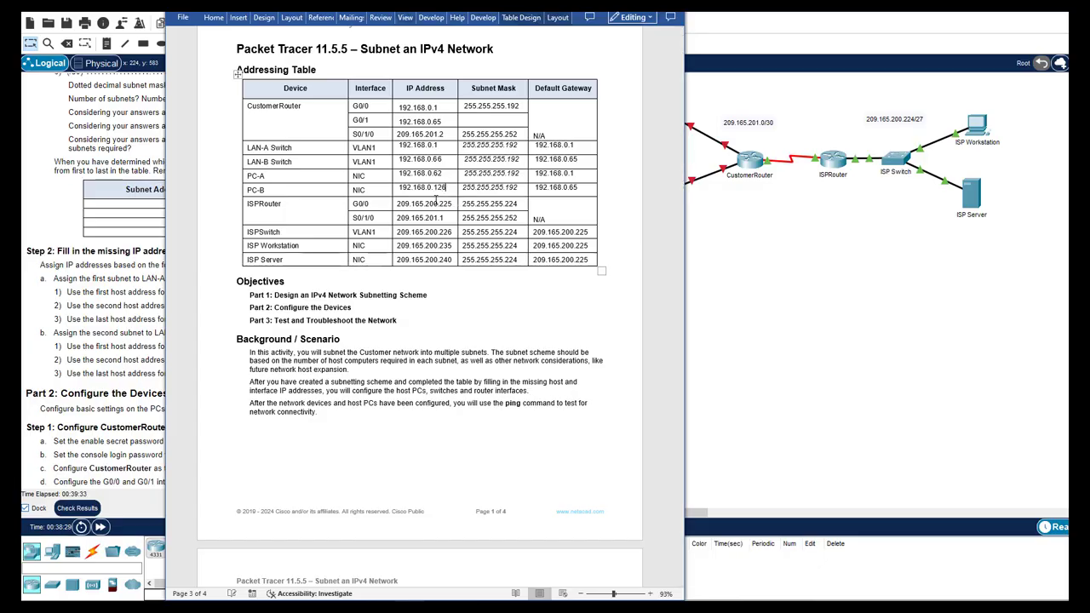
{"action": "left_click_drag", "start_coordinate": [678, 175], "coordinate": [624, 525]}
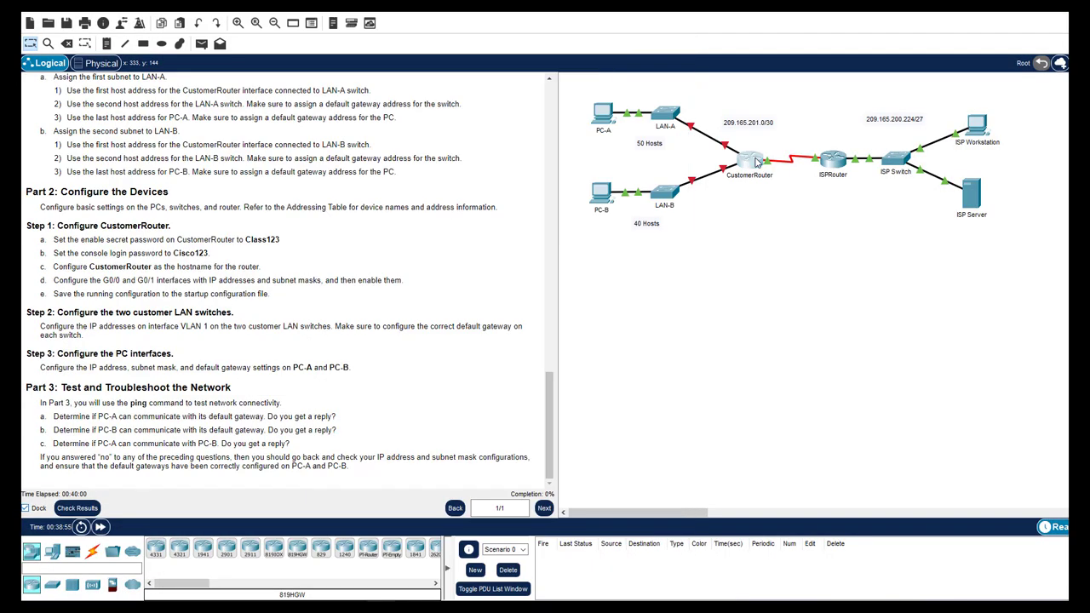
Open CustomerRouter's CLI and enter global configuration mode with en and conf t
{"action": "left_click", "coordinate": [756, 162]}
{"action": "left_click", "coordinate": [507, 148]}
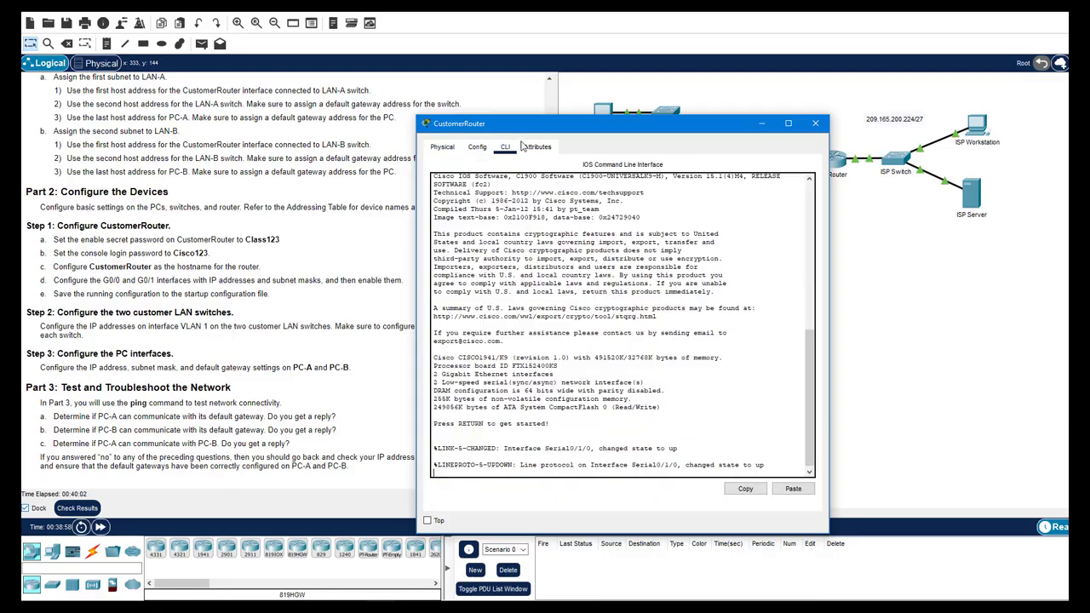
{"action": "left_click_drag", "start_coordinate": [555, 132], "coordinate": [701, 103]}
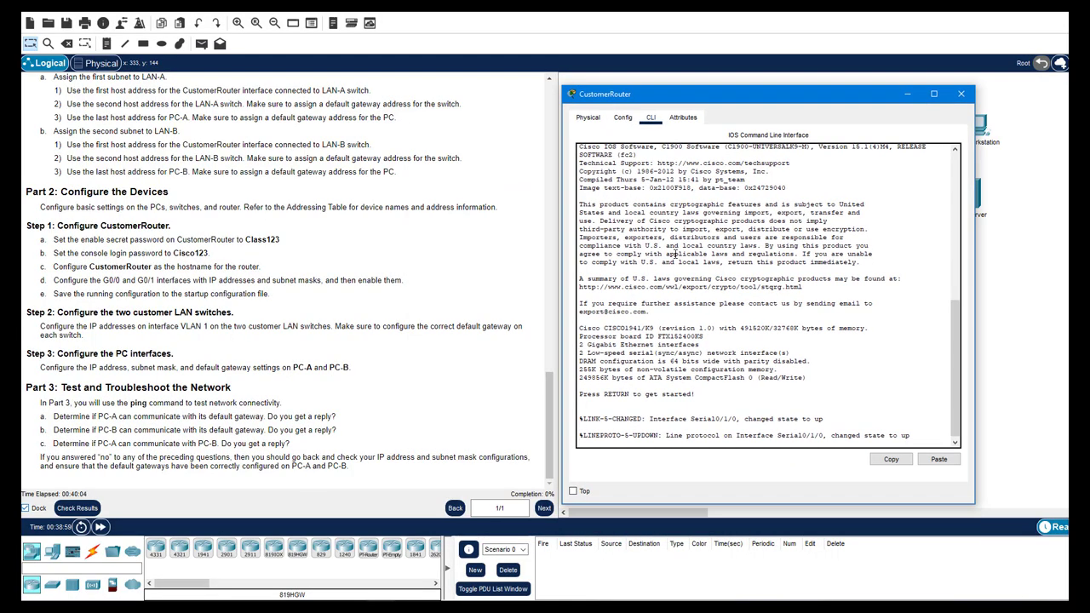
{"action": "key", "text": "Return"}
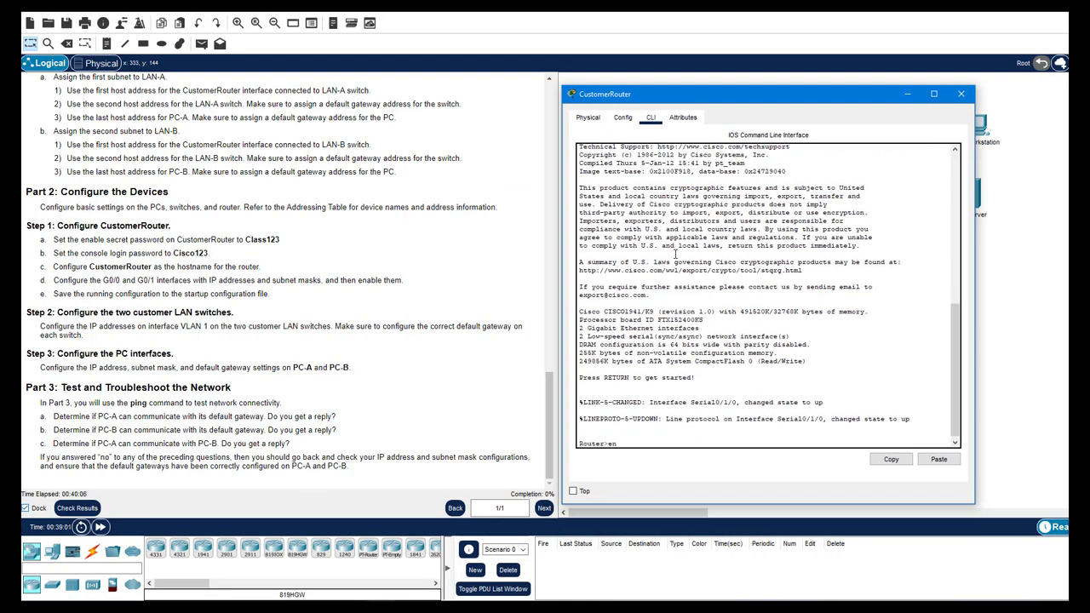
{"action": "type", "text": "en"}
{"action": "key", "text": "Return"}
{"action": "type", "text": "conf t"}
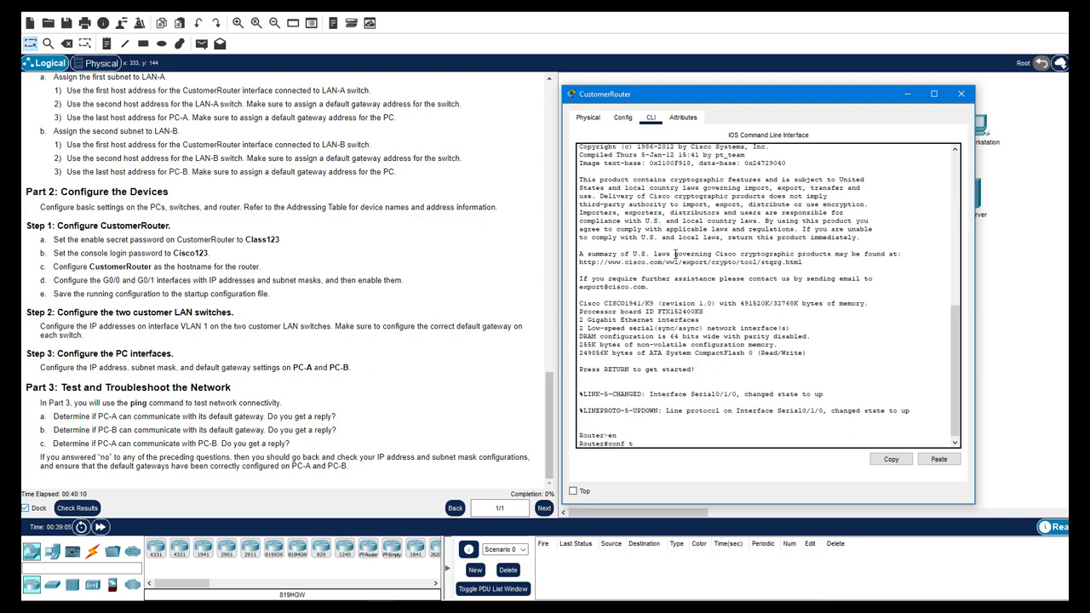
{"action": "key", "text": "Return"}
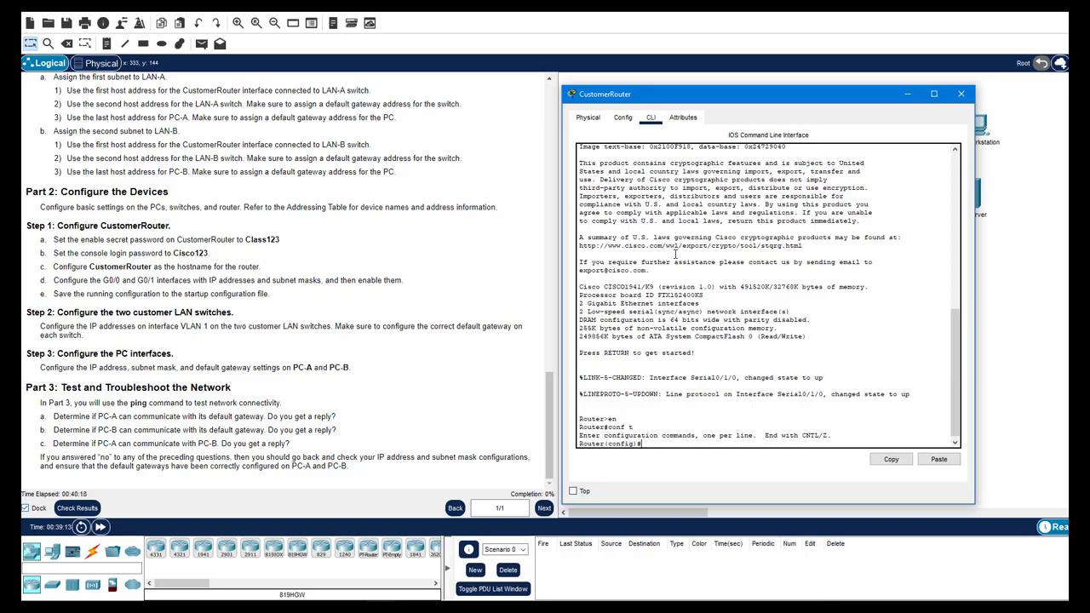
Set the router's enable secret password
{"action": "key", "text": "Tab"}
{"action": "type", "text": "a"}
{"action": "key", "text": "Tab"}
{"action": "type", "text": "sec"}
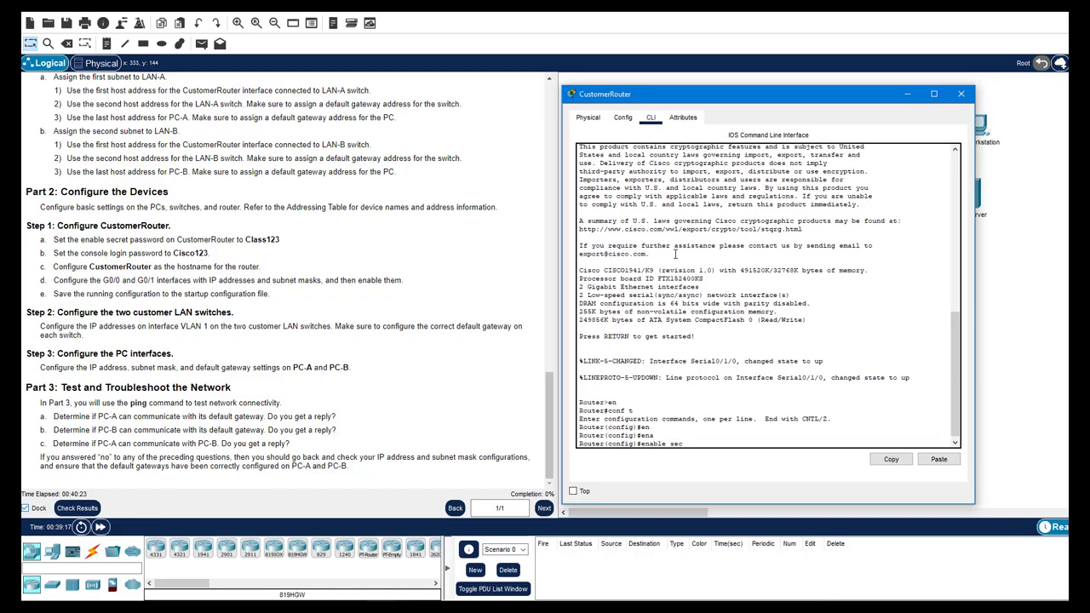
{"action": "key", "text": "Tab"}
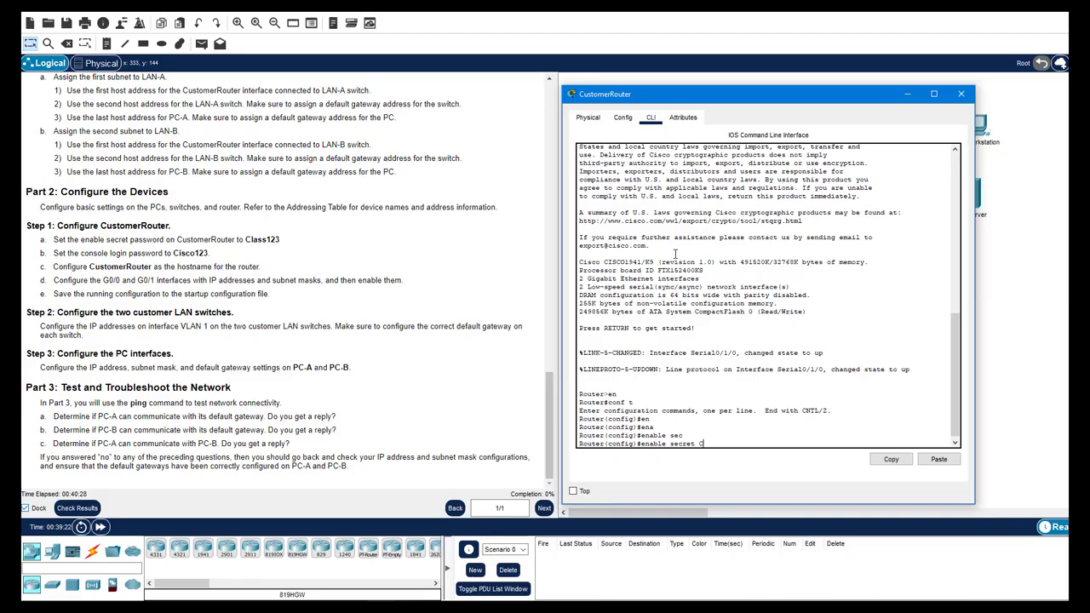
{"action": "type", "text": "Class123"}
{"action": "key", "text": "Return"}
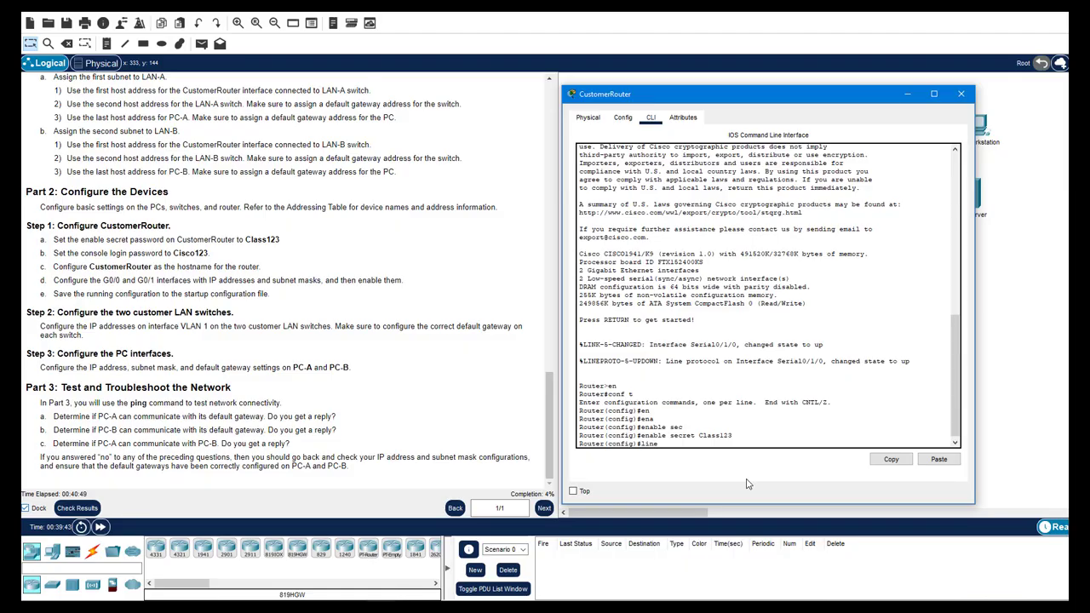
Give line con 0 a password with login required, and set hostname CustomerRouter
{"action": "type", "text": "0"}
{"action": "key", "text": "Return"}
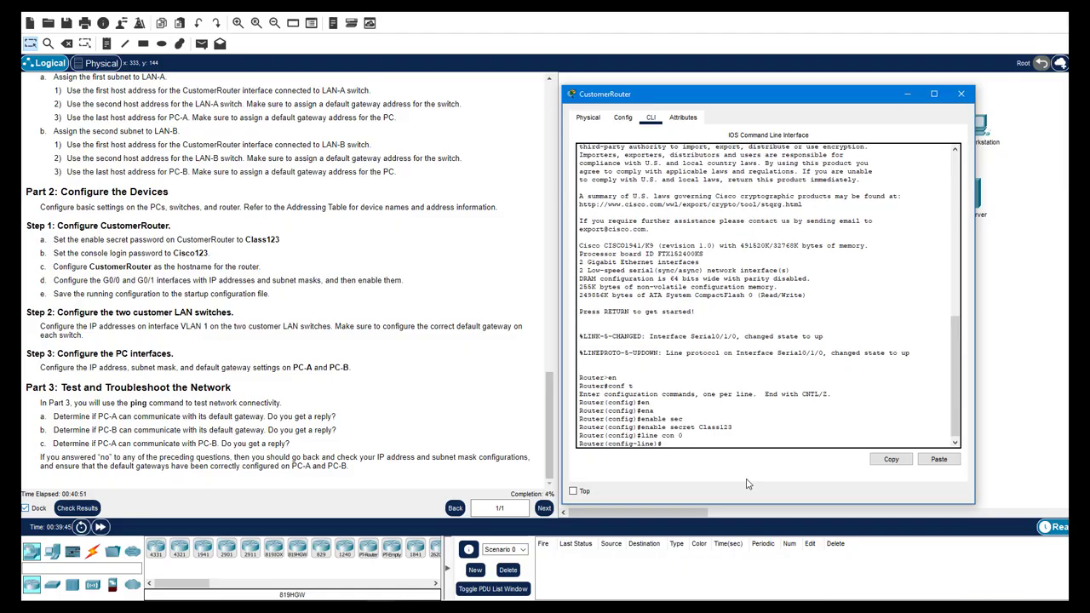
{"action": "type", "text": "pas"}
{"action": "key", "text": "Tab"}
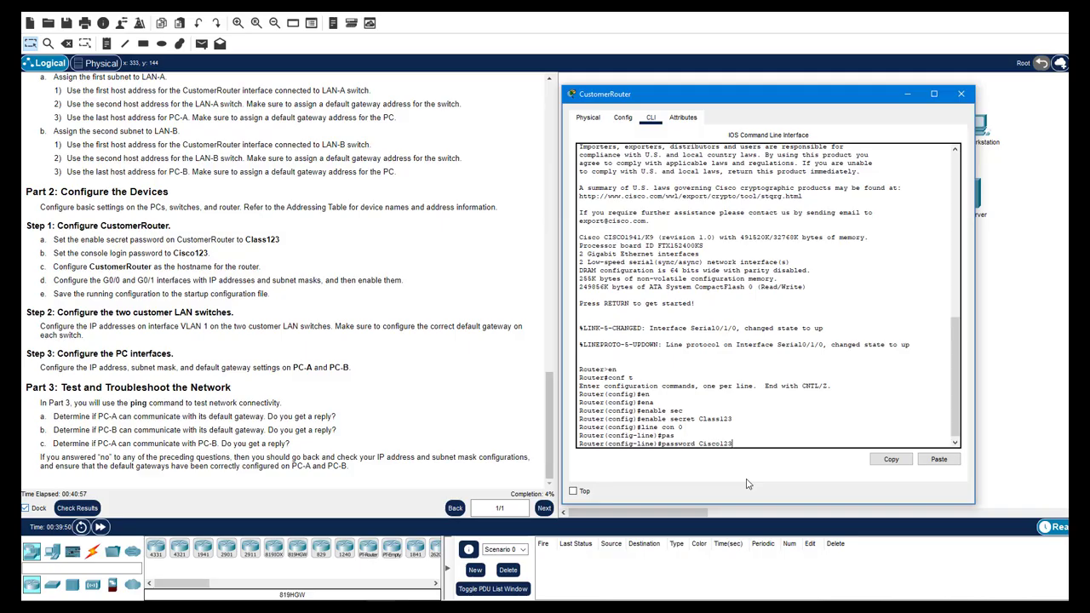
{"action": "key", "text": "Return"}
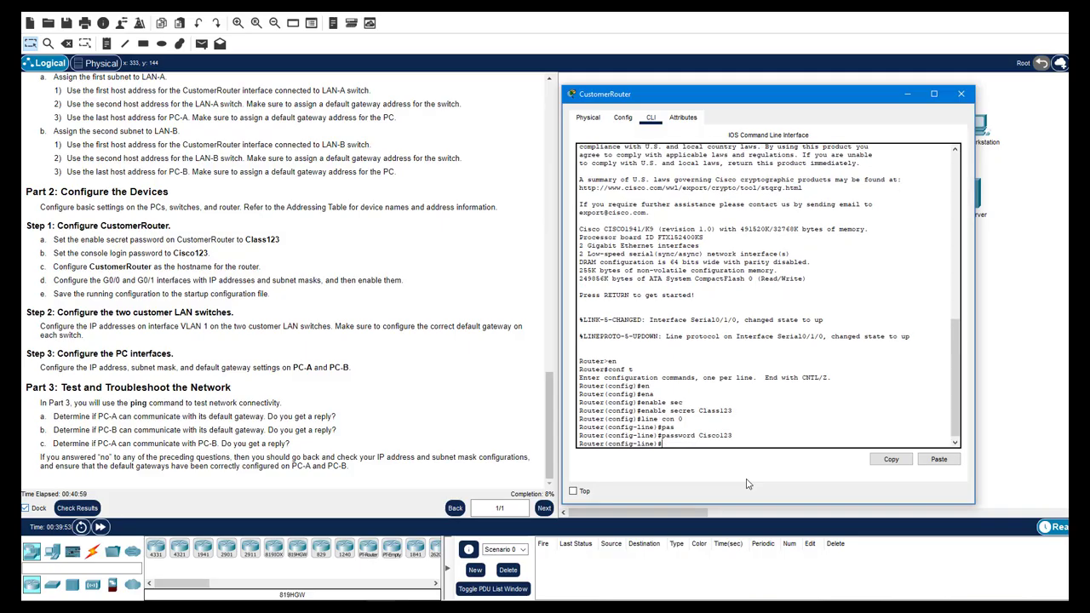
{"action": "type", "text": "login"}
{"action": "key", "text": "Return"}
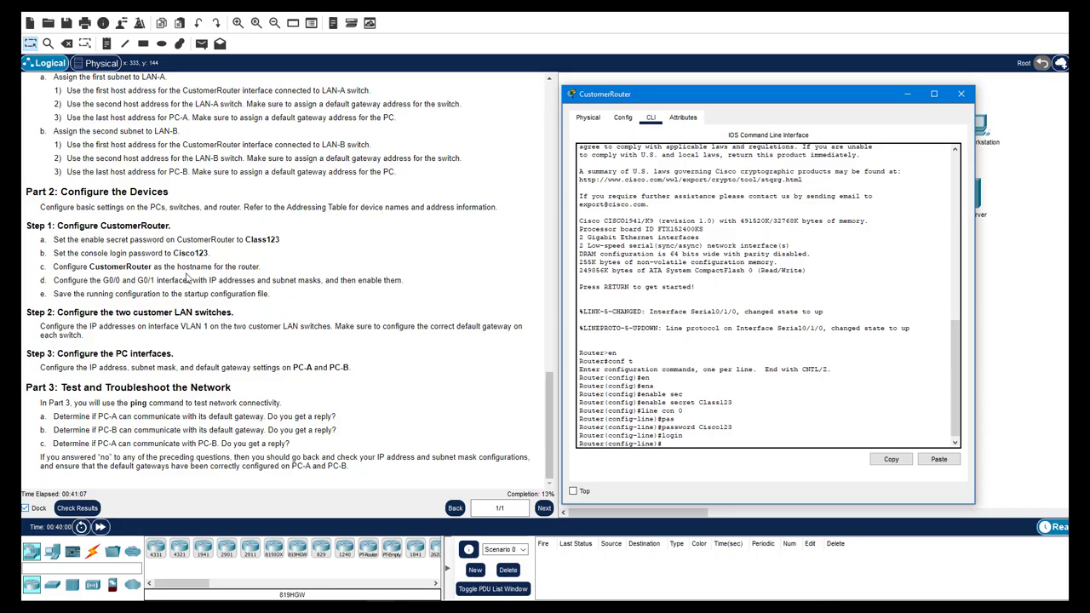
{"action": "type", "text": "hostname CustomerRouter"}
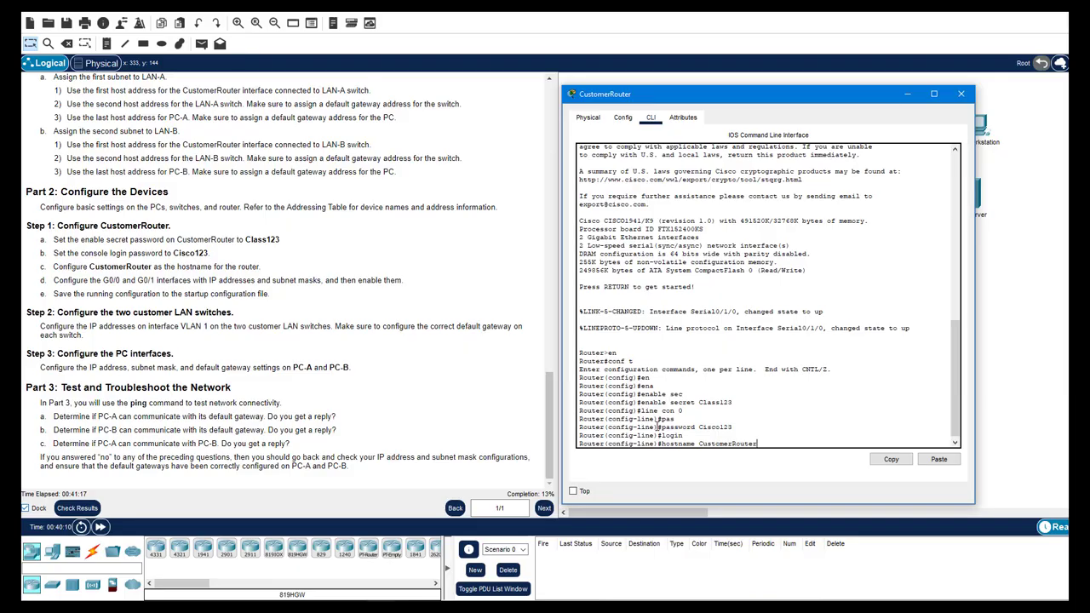
{"action": "key", "text": "Return"}
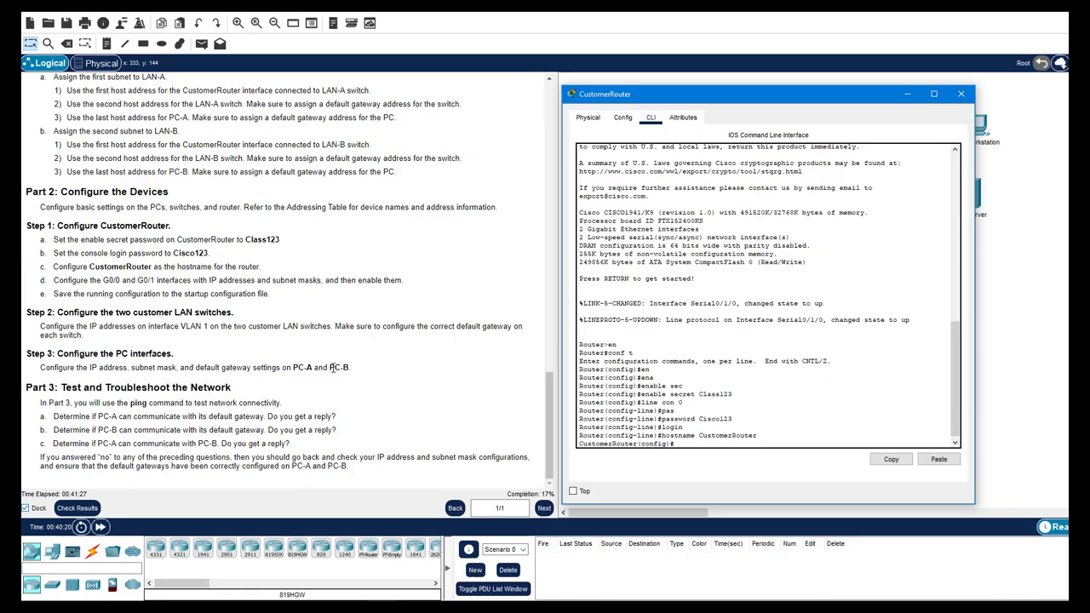
Run 'do sh ip int br' and highlight the unassigned, administratively down G0/0 and G0/1
{"action": "key", "text": "alt+Tab"}
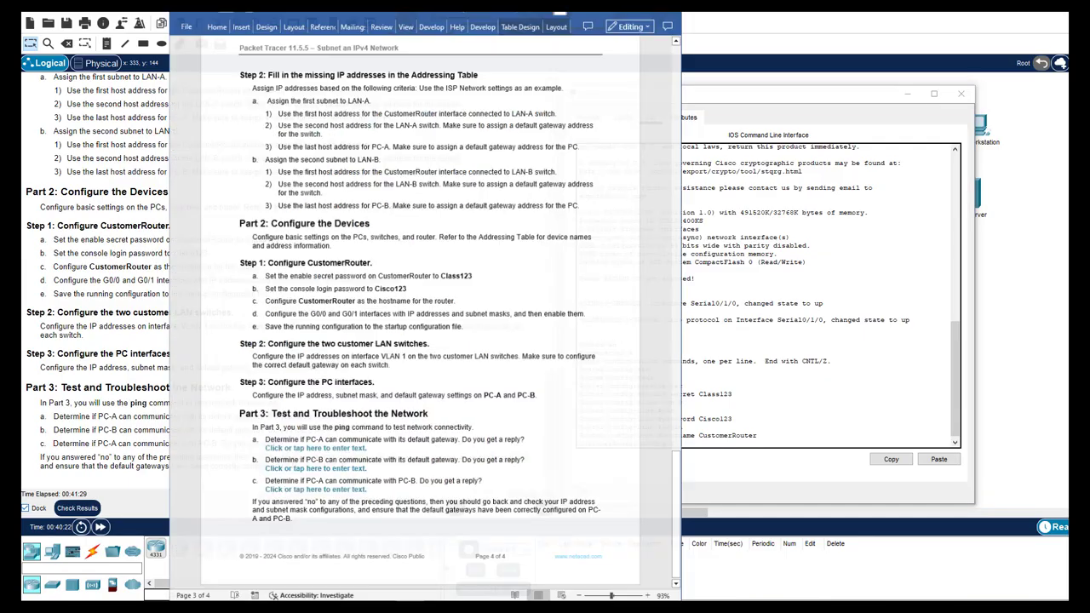
{"action": "left_click_drag", "start_coordinate": [681, 499], "coordinate": [694, 85]}
{"action": "left_click", "coordinate": [762, 317]}
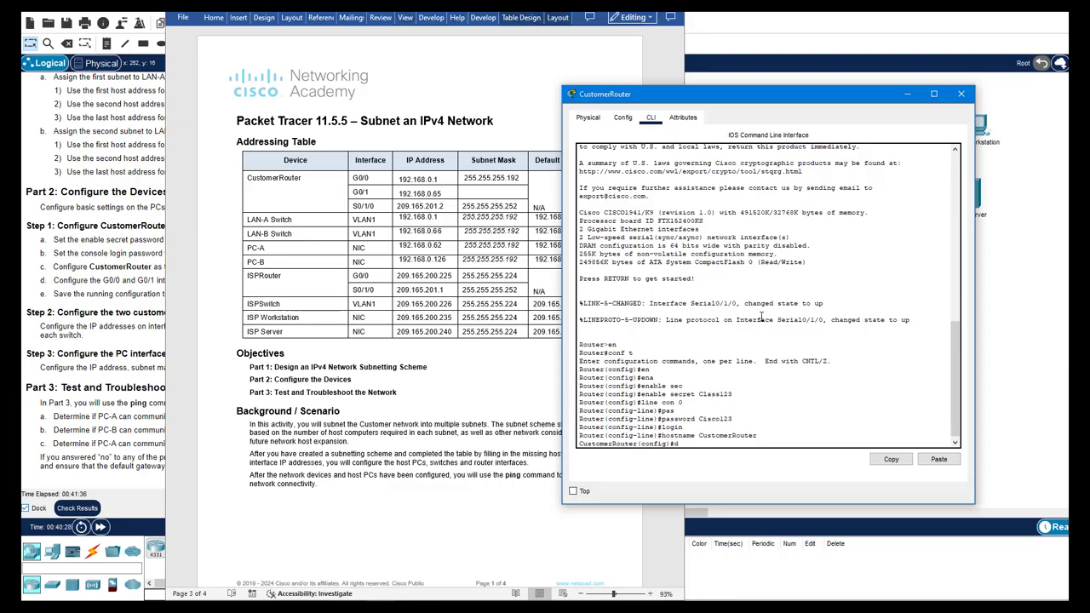
{"action": "type", "text": "do sh ip int br"}
{"action": "key", "text": "Return"}
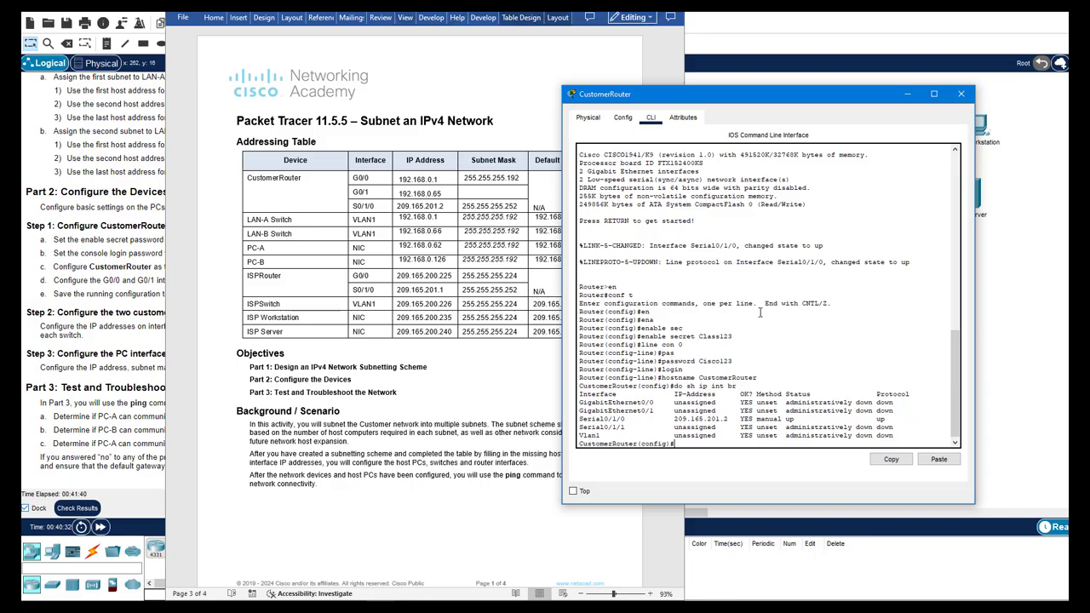
{"action": "left_click_drag", "start_coordinate": [905, 411], "coordinate": [756, 394]}
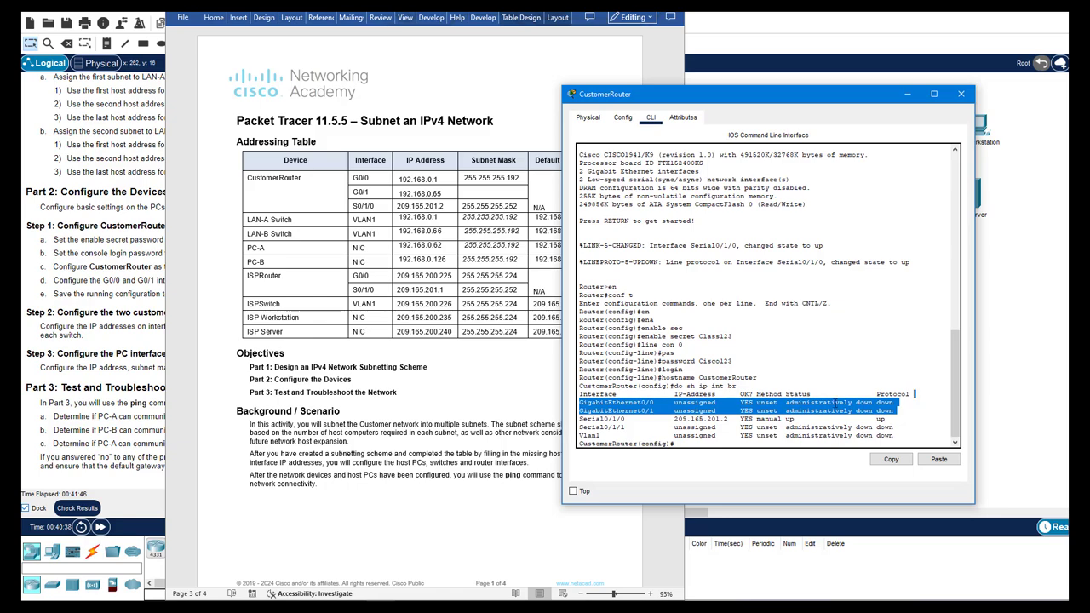
Address G0/0 as 192.168.0.1 255.255.255.192 and enable it with no shut
{"action": "type", "text": "in"}
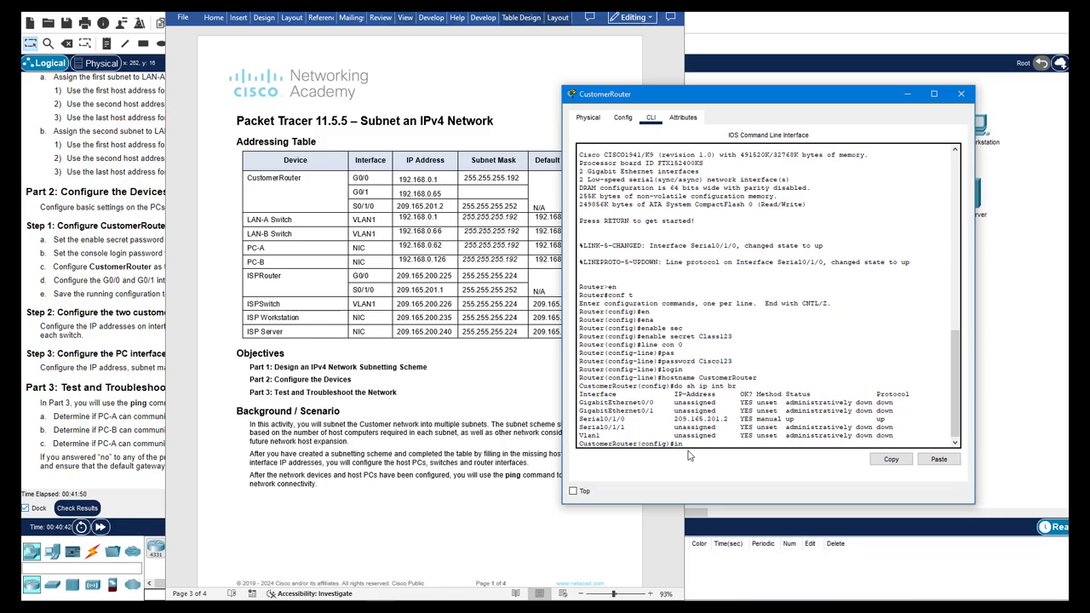
{"action": "type", "text": "t g0/0"}
{"action": "key", "text": "Return"}
{"action": "type", "text": "ip ad"}
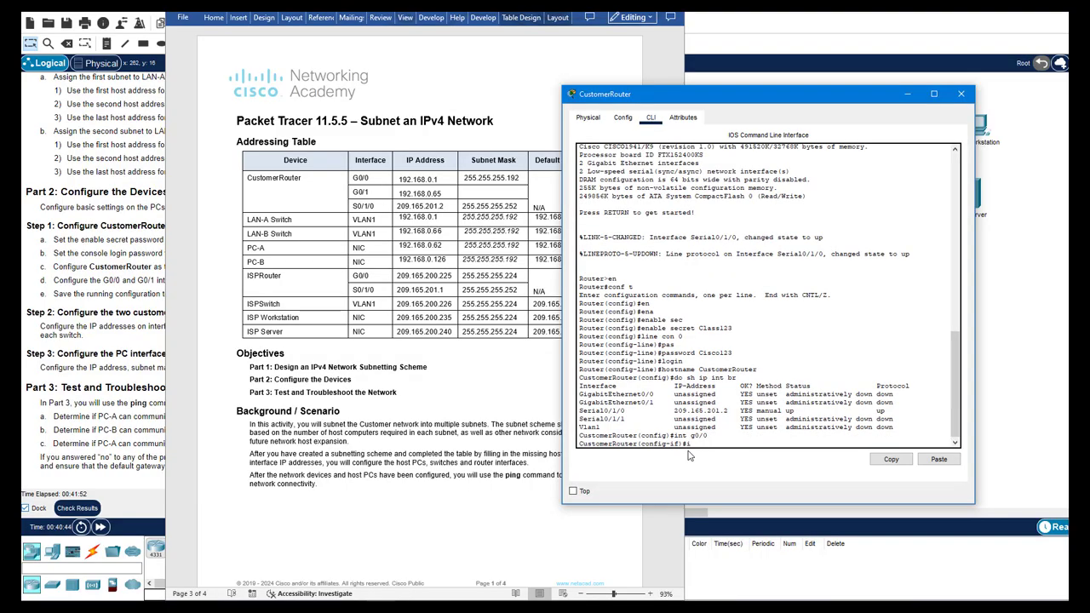
{"action": "key", "text": "Tab"}
{"action": "type", "text": "1"}
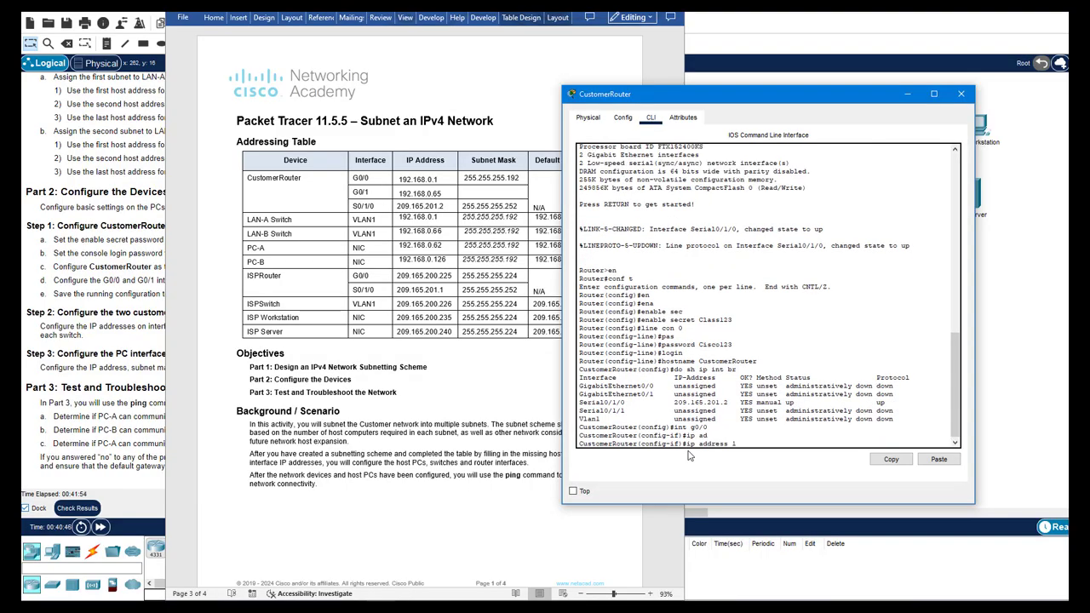
{"action": "type", "text": "92.168.0.1 255.255.255.192"}
{"action": "key", "text": "Return"}
{"action": "type", "text": "no s"}
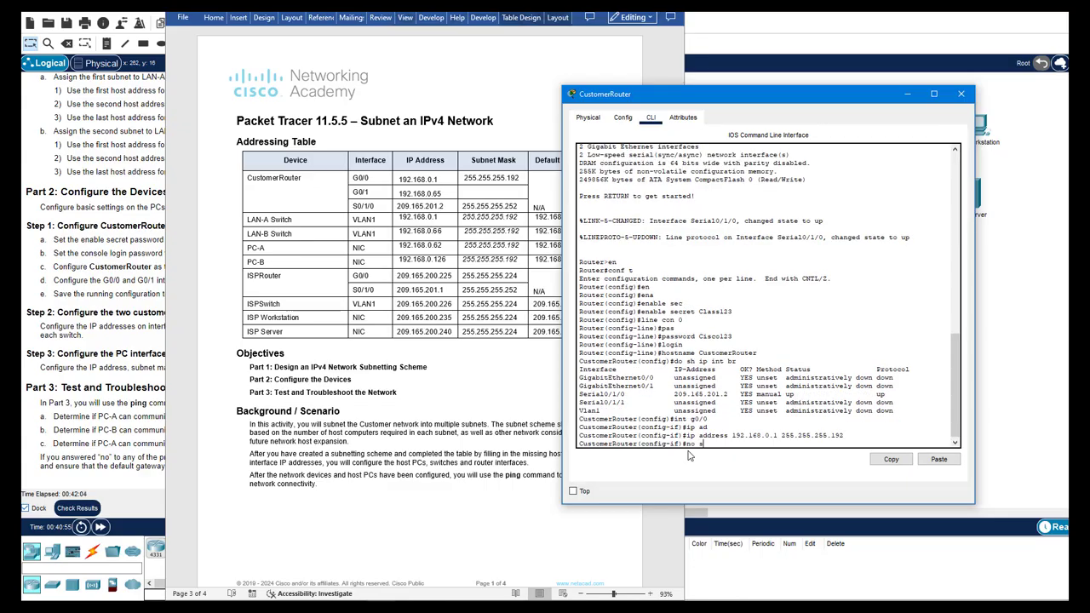
{"action": "type", "text": "hut"}
{"action": "key", "text": "Return"}
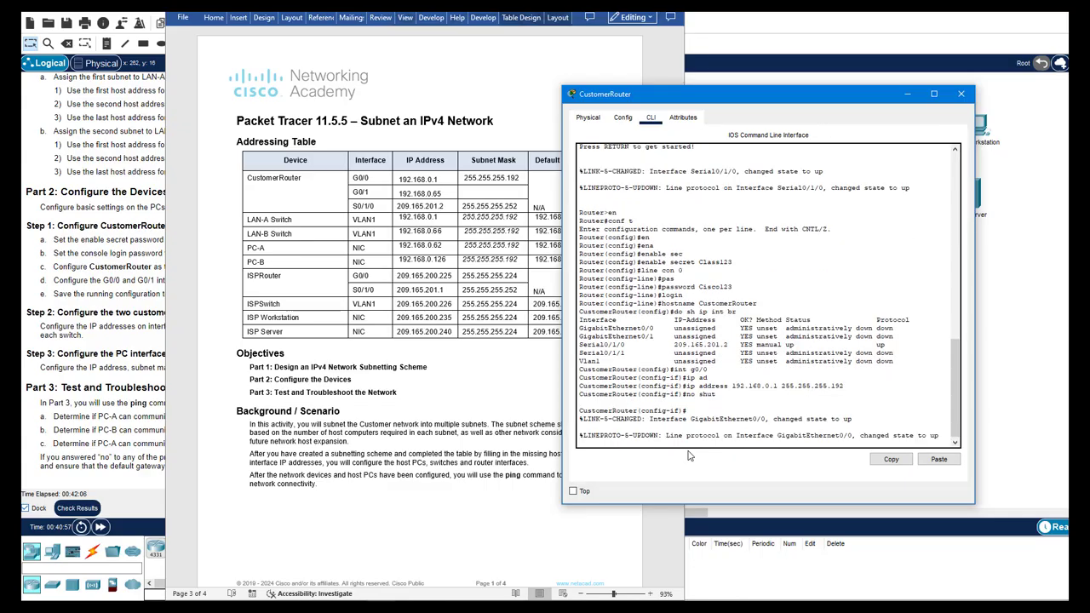
Address G0/1 as 192.168.0.65 255.255.255.192 and enable it with no shut
{"action": "key", "text": "Return"}
{"action": "key", "text": "Up"}
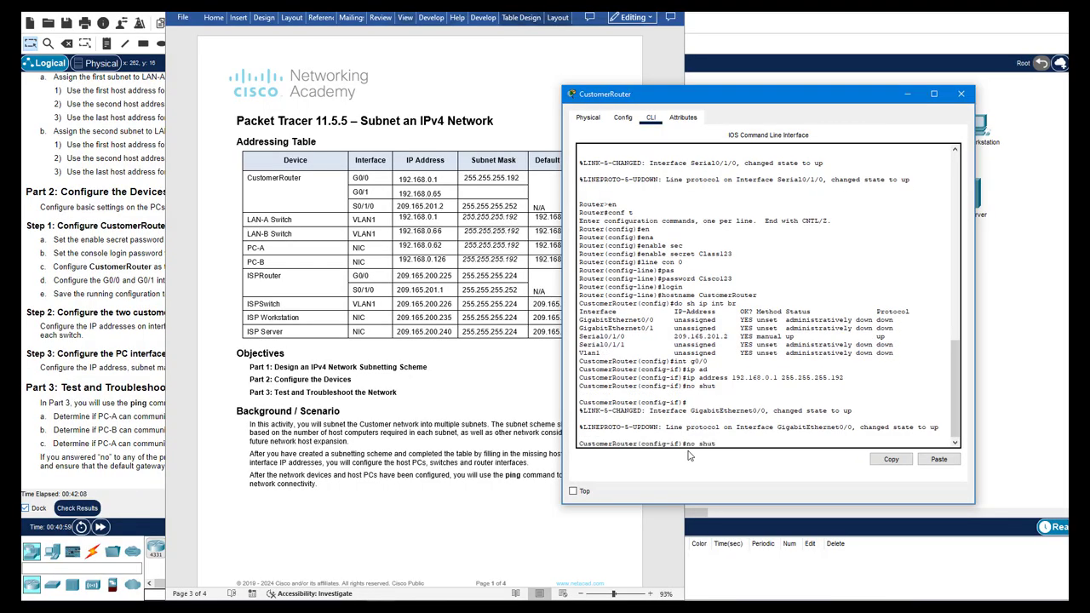
{"action": "key", "text": "Up"}
{"action": "key", "text": "Up"}
{"action": "key", "text": "Up"}
{"action": "key", "text": "Return"}
{"action": "key", "text": "Up"}
{"action": "key", "text": "Up"}
{"action": "key", "text": "Up"}
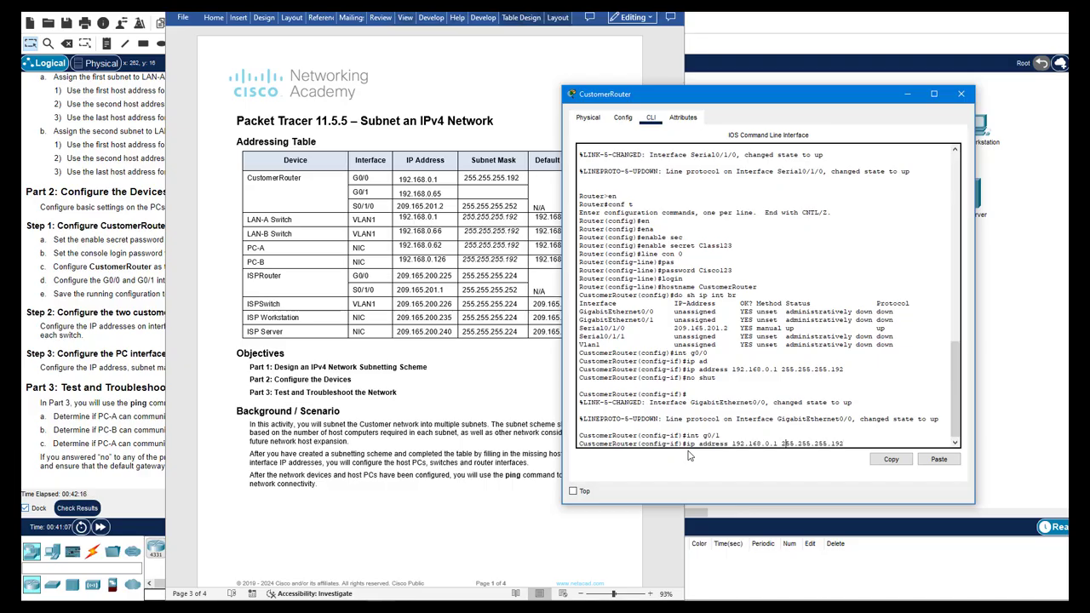
{"action": "key", "text": "Left"}
{"action": "key", "text": "BackSpace"}
{"action": "type", "text": "65"}
{"action": "key", "text": "Return"}
{"action": "type", "text": "no shut"}
{"action": "key", "text": "Return"}
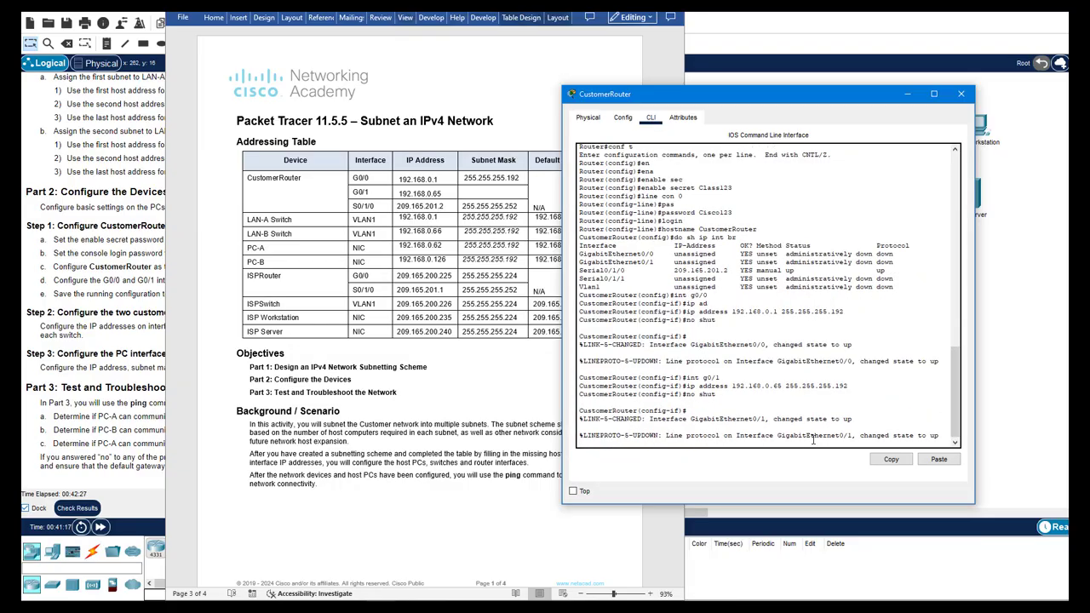
Copy the G0/0 mask 255.255.255.192 into the empty G0/1 mask cell in Word
{"action": "left_click", "coordinate": [506, 189]}
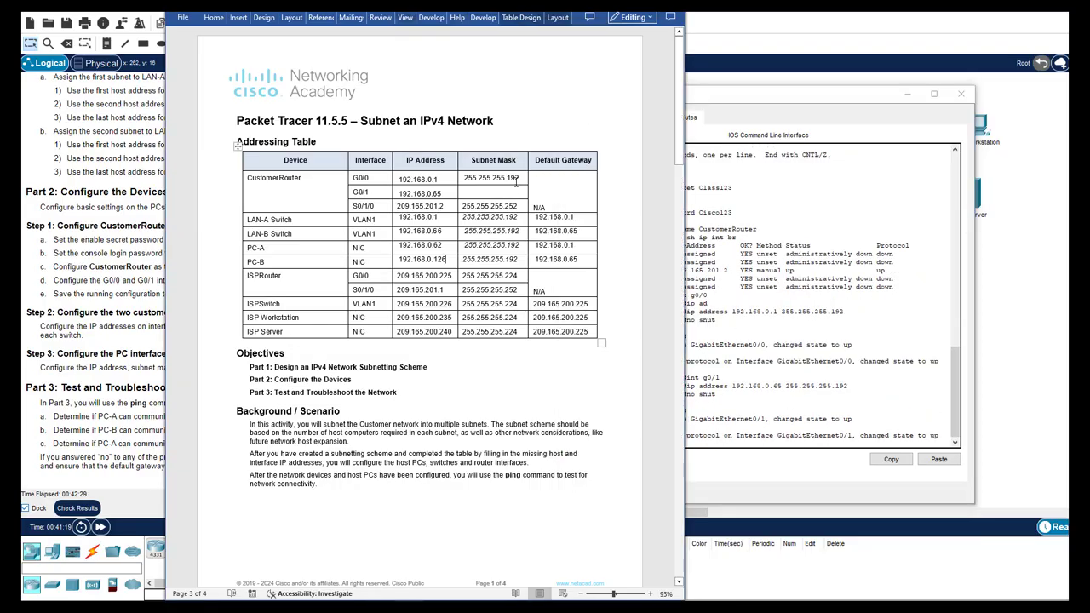
{"action": "left_click_drag", "start_coordinate": [520, 179], "coordinate": [471, 177]}
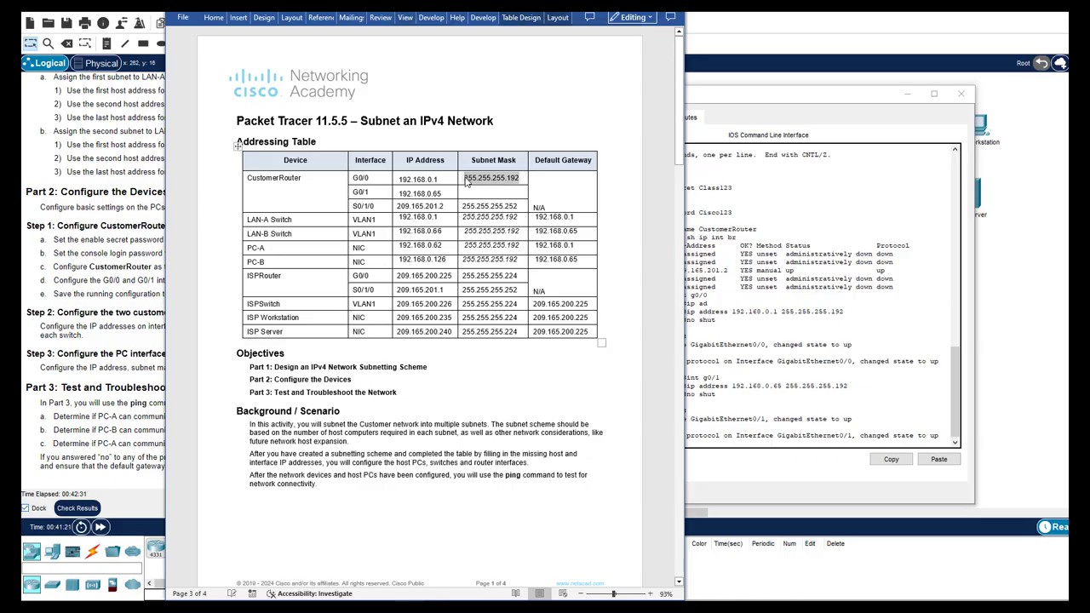
{"action": "left_click", "coordinate": [490, 191]}
{"action": "type", "text": "255.255.255.192"}
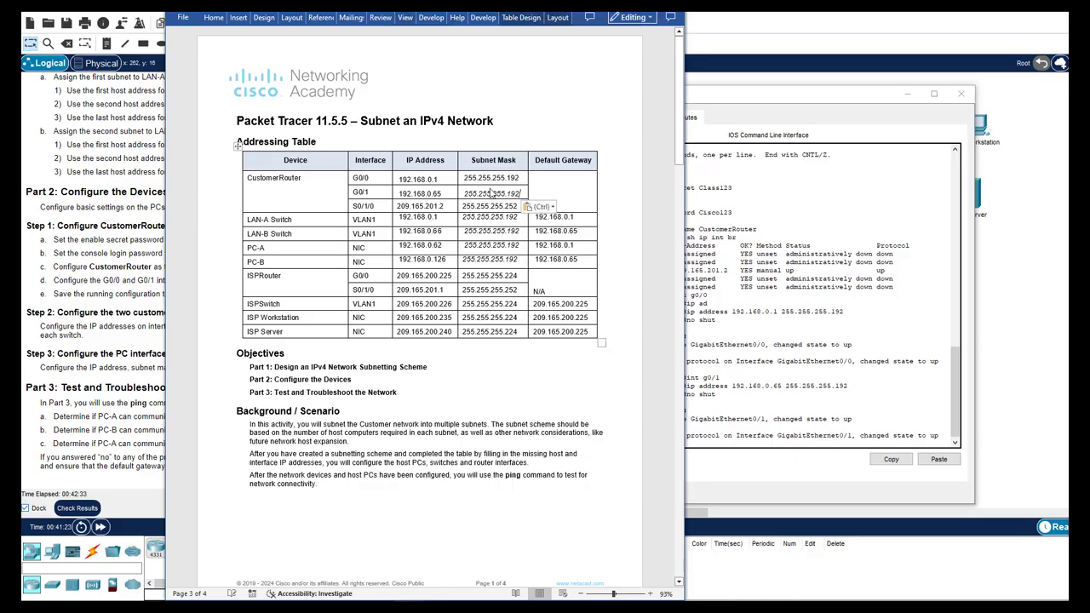
Verify both GigabitEthernet interfaces are up and save running-config to startup-config
{"action": "left_click", "coordinate": [788, 395]}
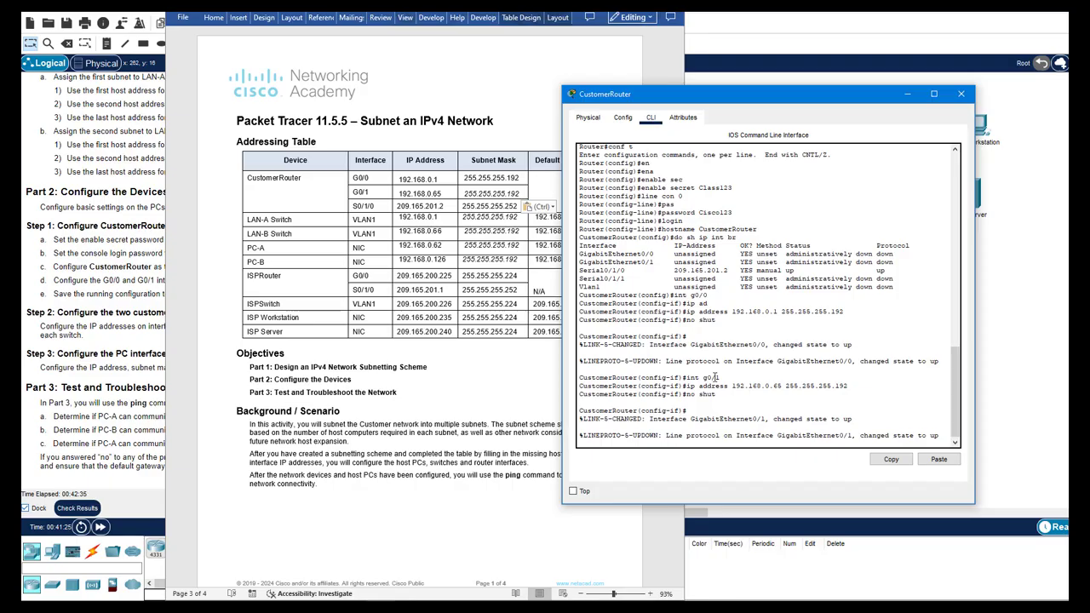
{"action": "key", "text": "Return"}
{"action": "type", "text": "end"}
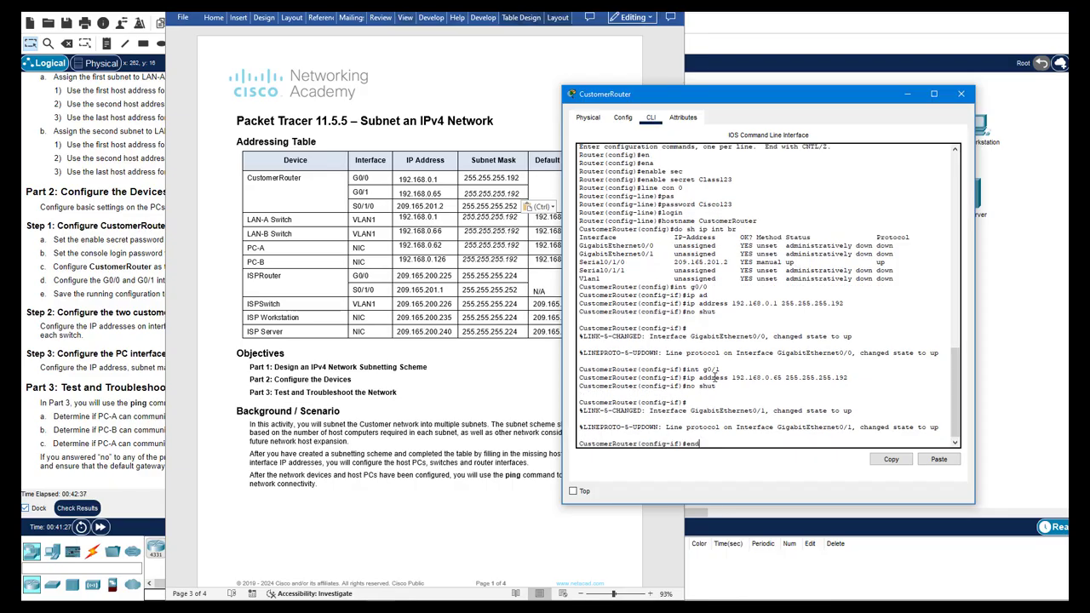
{"action": "key", "text": "Return"}
{"action": "type", "text": "sh ip int br"}
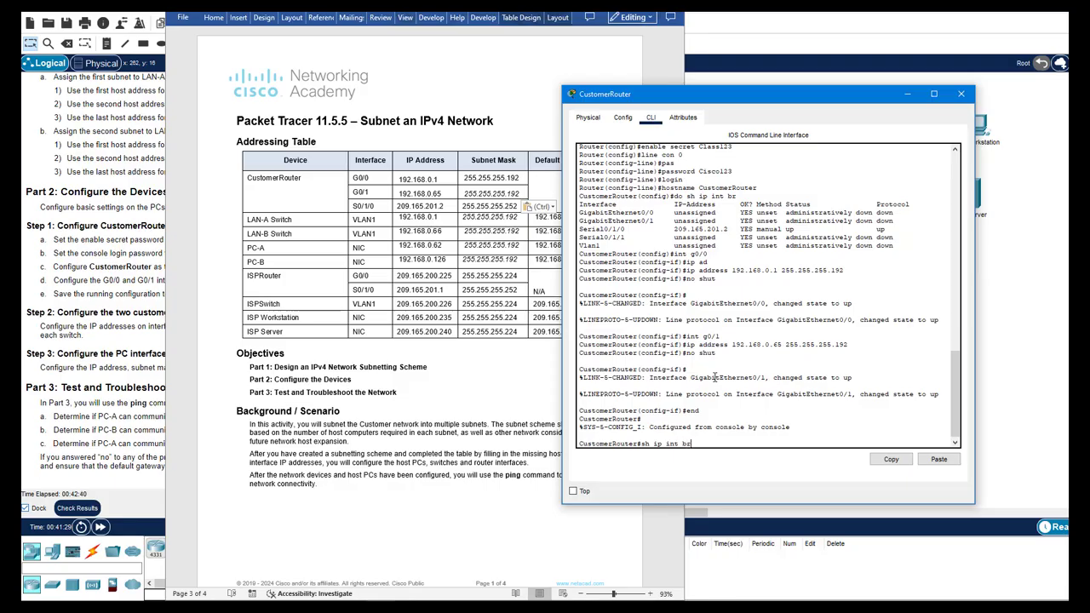
{"action": "key", "text": "Return"}
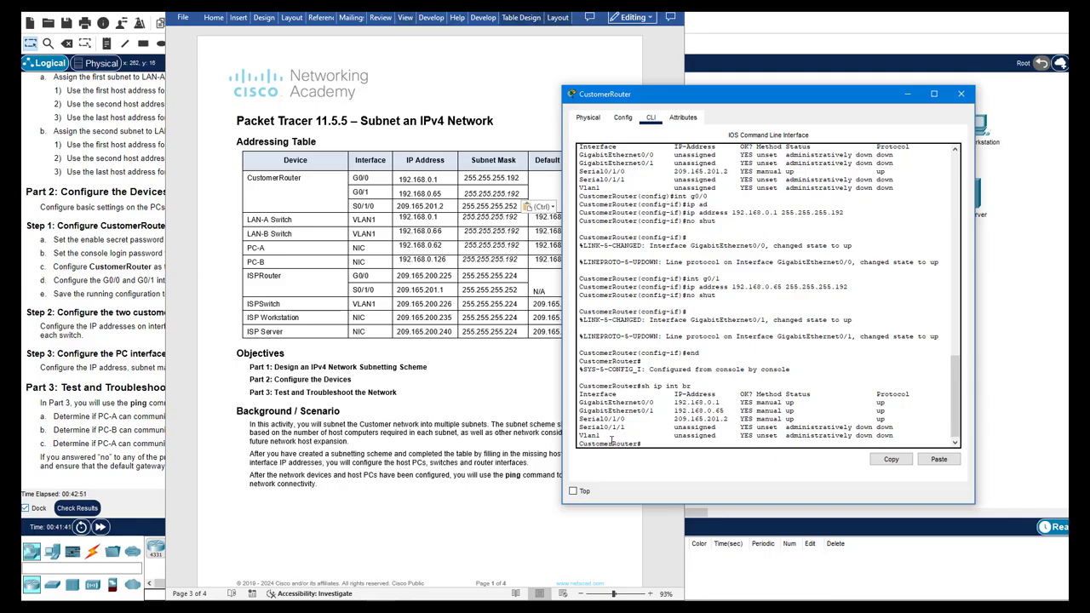
{"action": "type", "text": "py run star"}
{"action": "key", "text": "Return"}
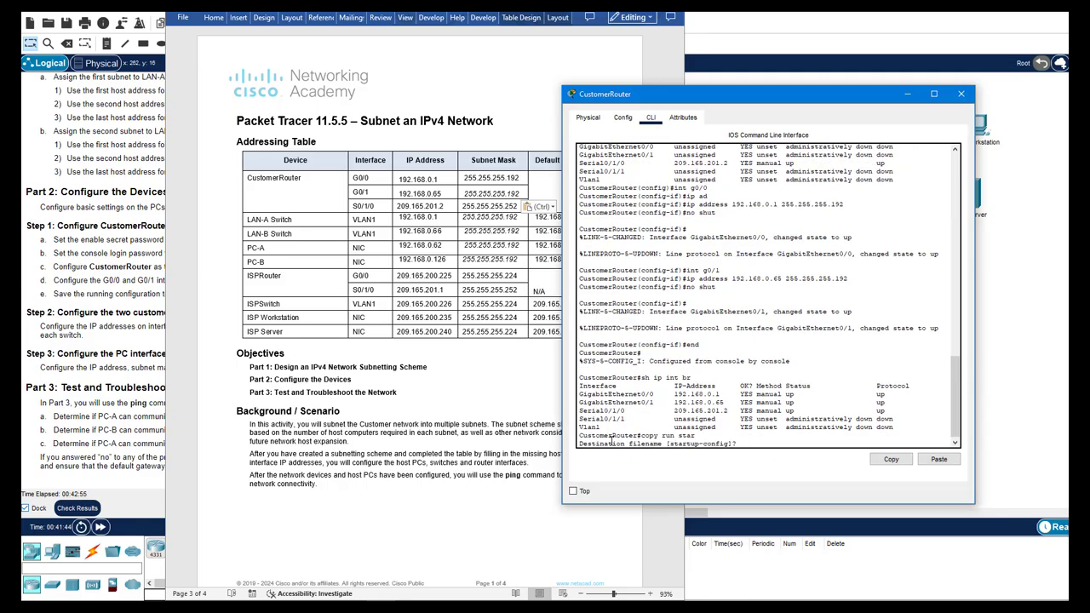
{"action": "key", "text": "Return"}
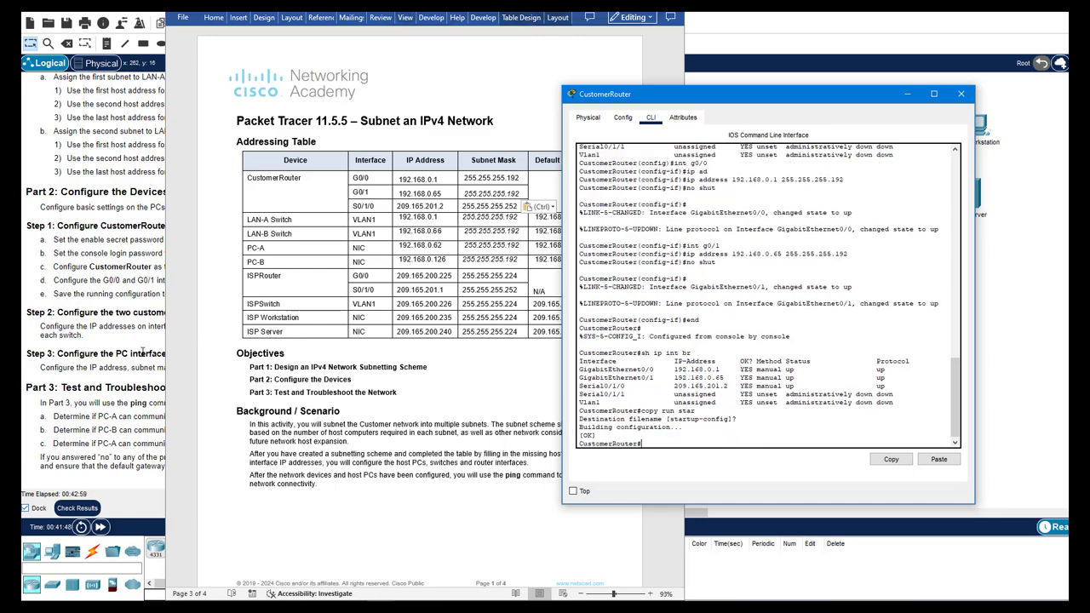
Open LAN-A switch's CLI, enter conf t, and run 'do sh ip int br'
{"action": "left_click", "coordinate": [149, 351]}
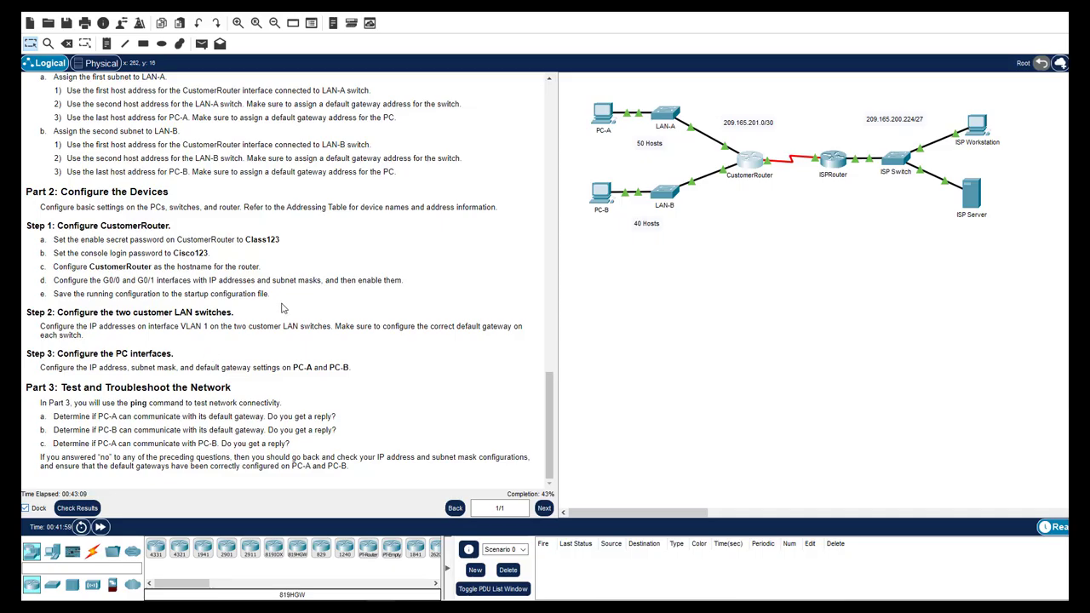
{"action": "left_click", "coordinate": [673, 122]}
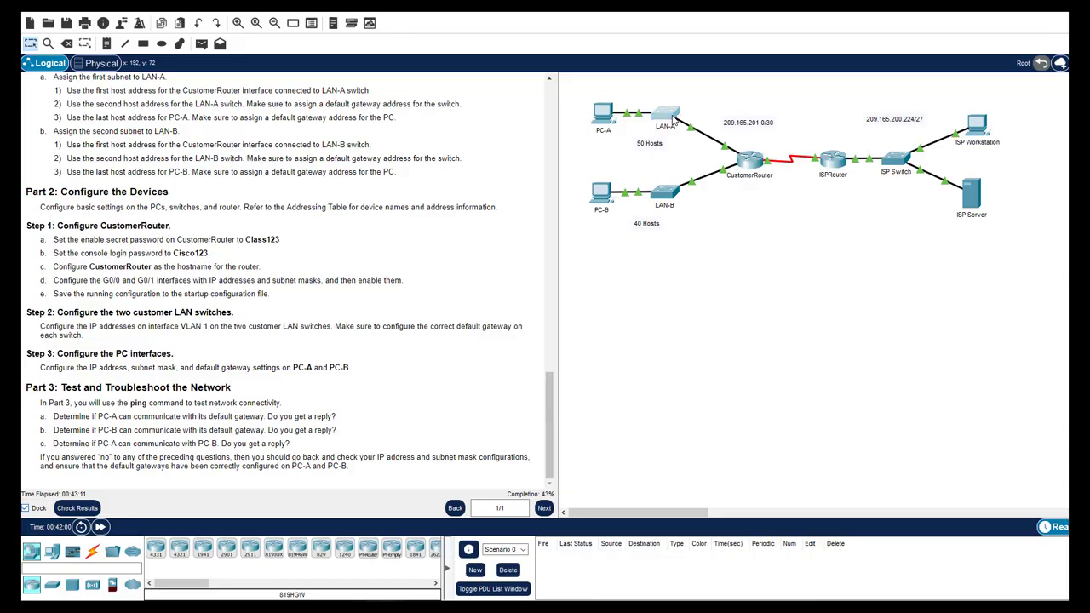
{"action": "left_click", "coordinate": [505, 148]}
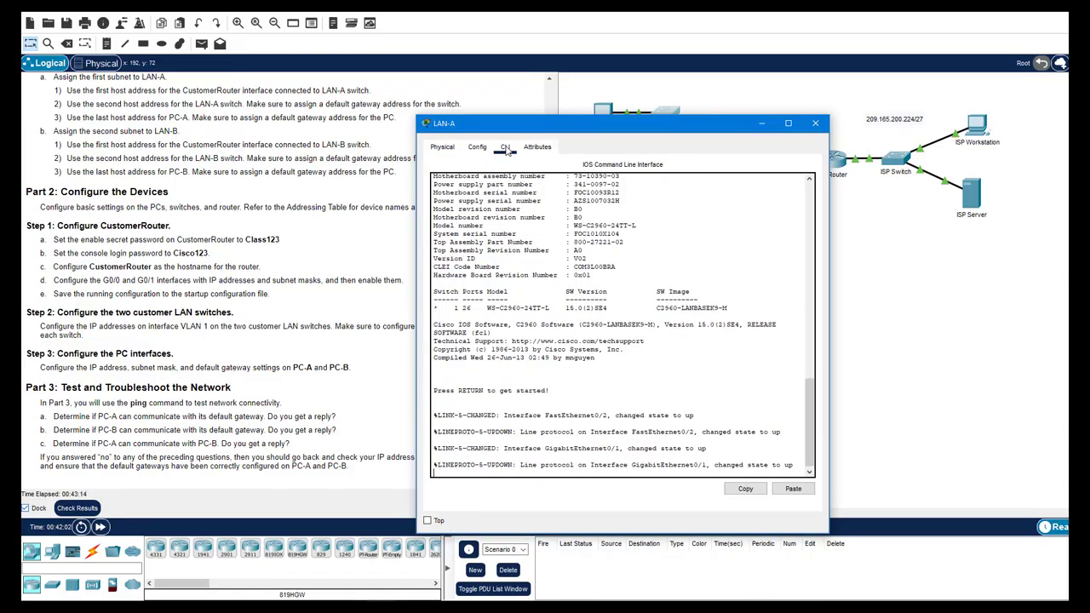
{"action": "key", "text": "Return"}
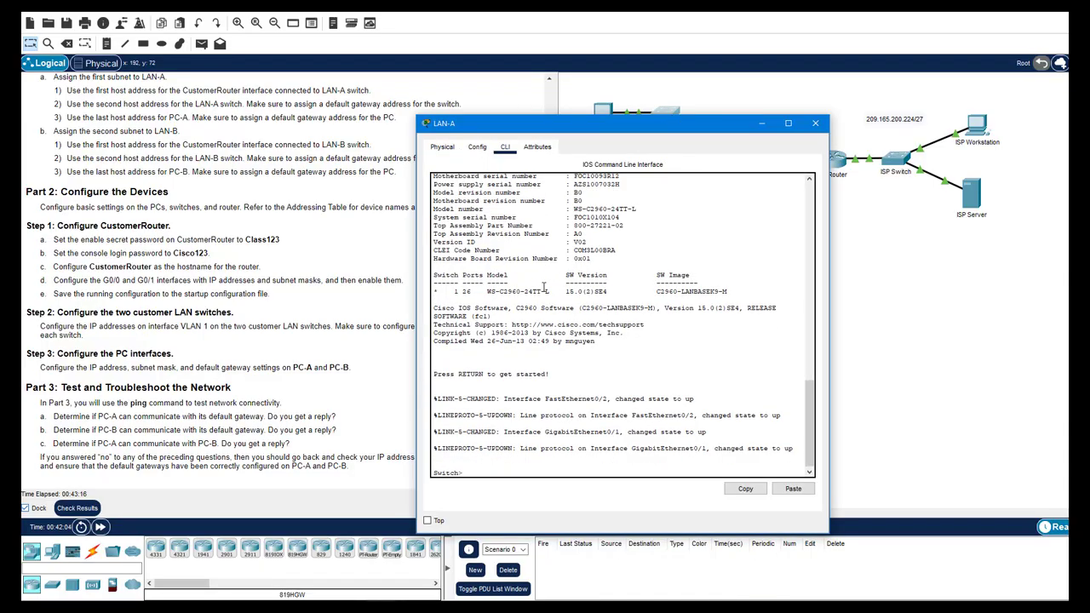
{"action": "type", "text": "en"}
{"action": "key", "text": "Return"}
{"action": "type", "text": "con"}
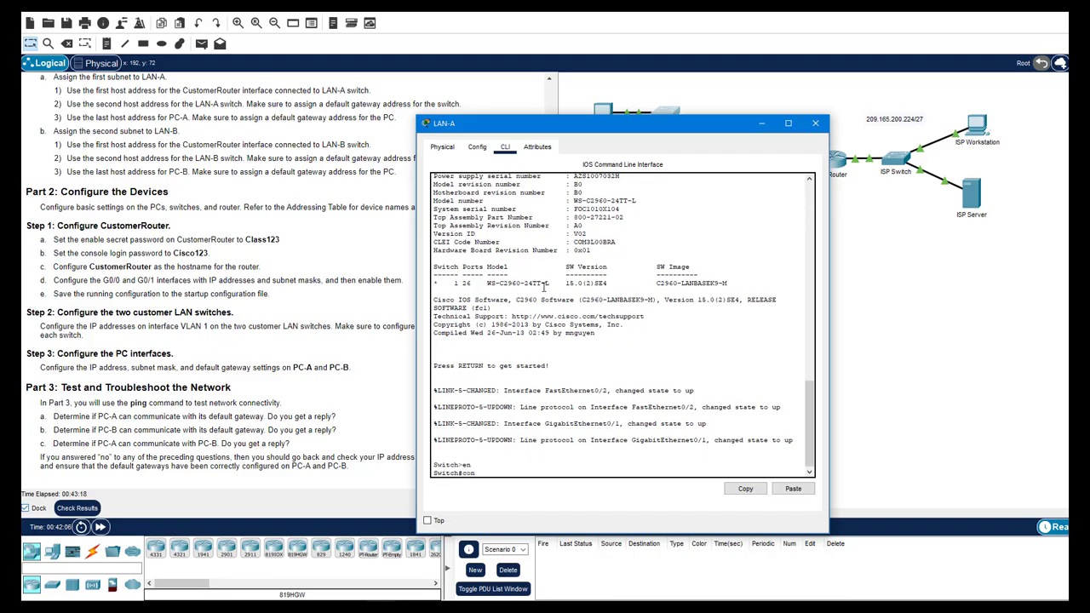
{"action": "type", "text": "f t"}
{"action": "key", "text": "Return"}
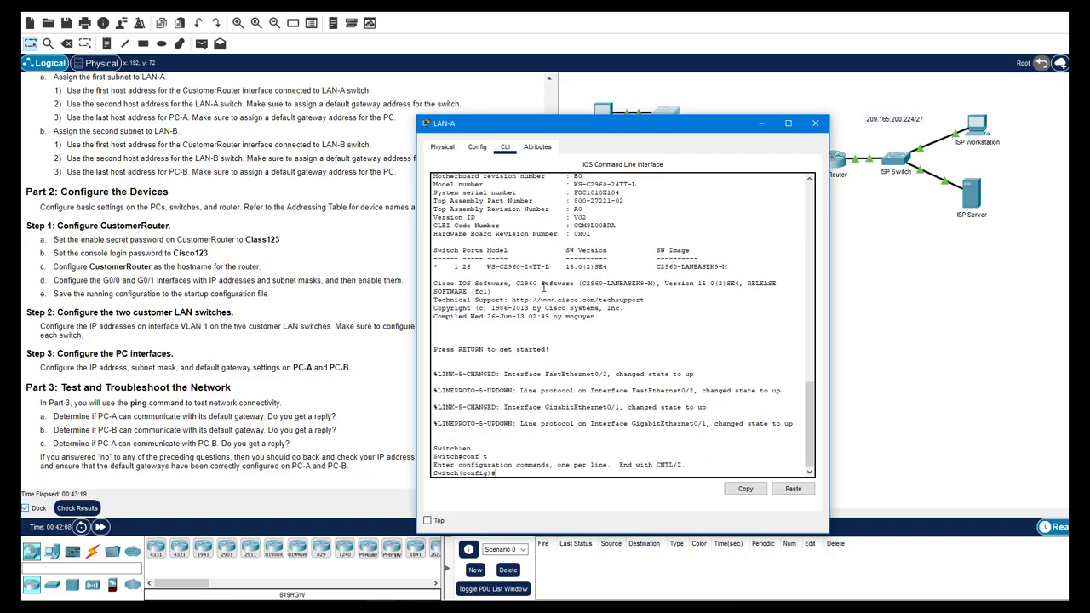
{"action": "type", "text": "do sh ip int br"}
{"action": "key", "text": "Return"}
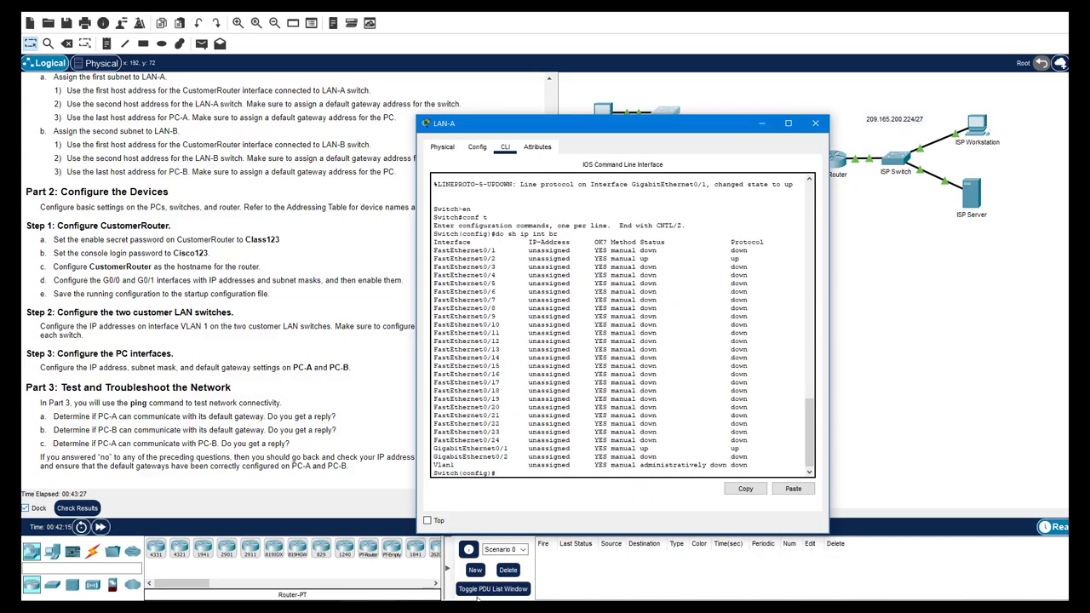
Copy LAN-A's switch address 192.168.0.2 from the addressing table into the clipboard
{"action": "left_click", "coordinate": [464, 545]}
{"action": "key", "text": "alt+Tab"}
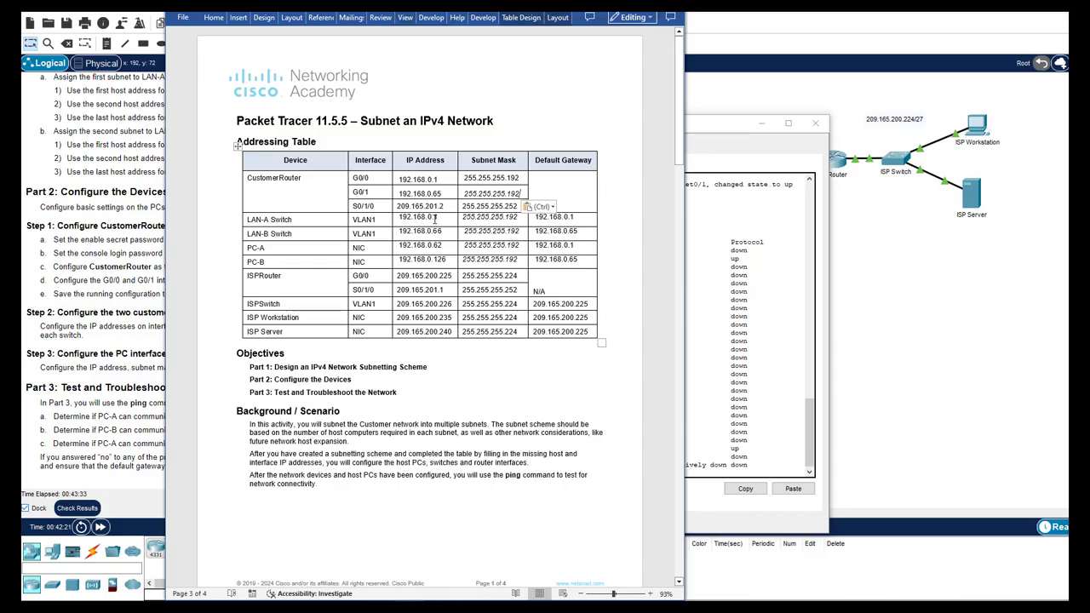
{"action": "left_click_drag", "start_coordinate": [439, 218], "coordinate": [400, 217]}
{"action": "type", "text": "192.168.0.2"}
{"action": "key", "text": "shift+Home"}
{"action": "key", "text": "super+c"}
{"action": "left_click", "coordinate": [743, 324]}
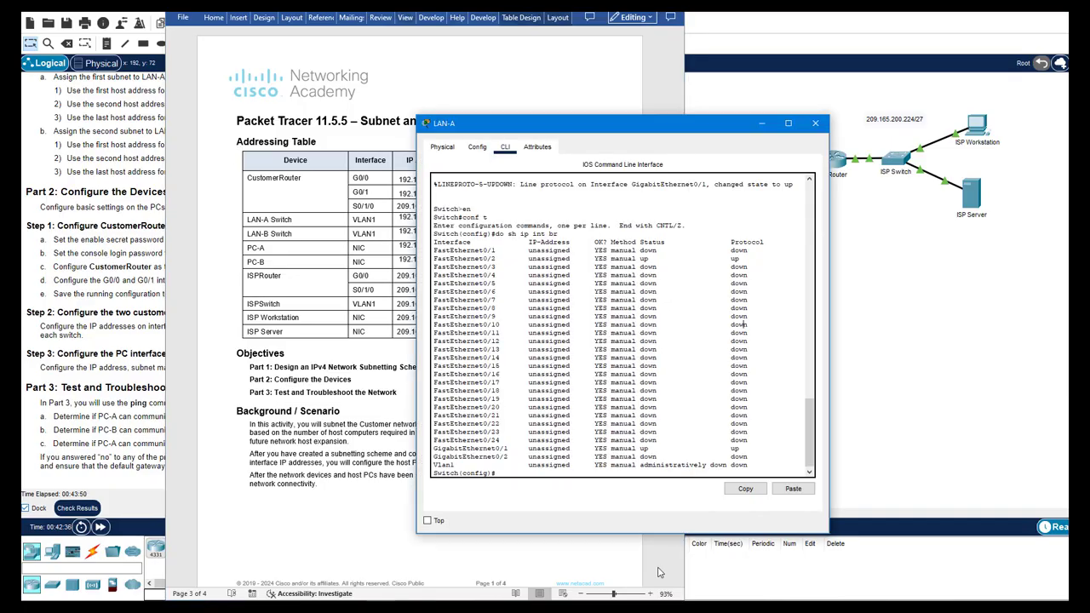
Enter interface Vlan1 configuration on the LAN-A switch
{"action": "type", "text": "ip ad"}
{"action": "key", "text": "Tab"}
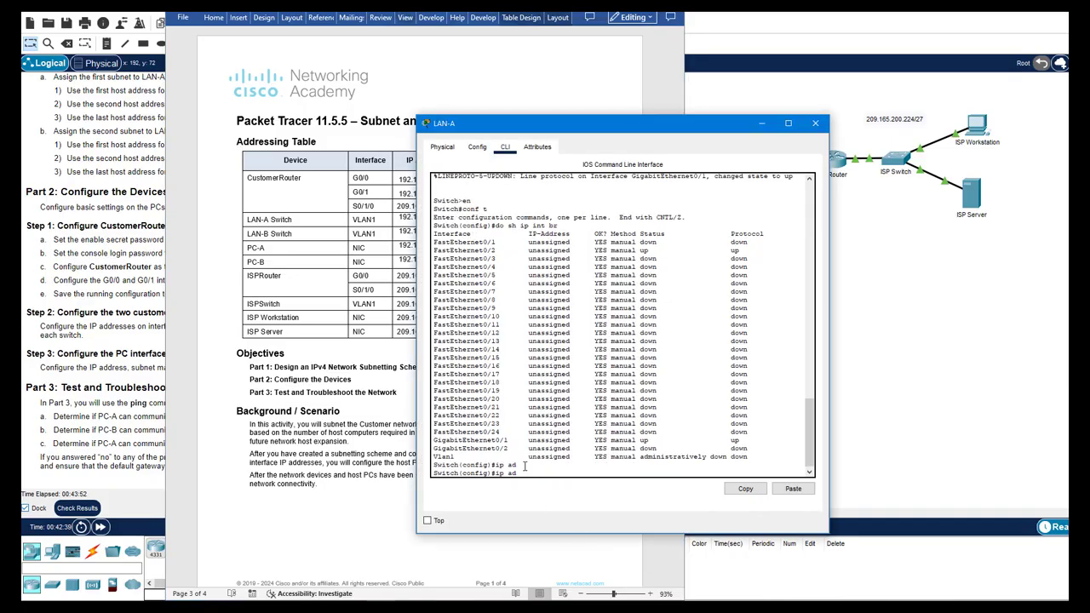
{"action": "type", "text": "d"}
{"action": "key", "text": "Tab"}
{"action": "key", "text": "BackSpace"}
{"action": "key", "text": "BackSpace"}
{"action": "key", "text": "BackSpace"}
{"action": "key", "text": "BackSpace"}
{"action": "key", "text": "BackSpace"}
{"action": "key", "text": "BackSpace"}
{"action": "type", "text": "int vlan1"}
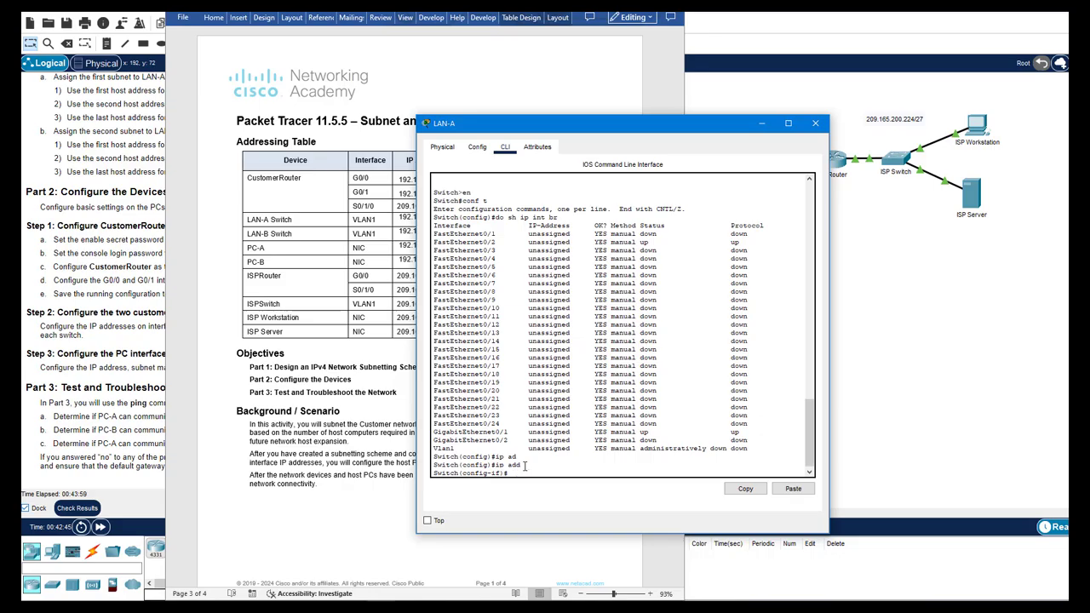
{"action": "key", "text": "Return"}
Assign Vlan1 the address 192.168.0.2 255.255.255.192 and bring it up with no shut
{"action": "type", "text": "ip a"}
{"action": "key", "text": "Tab"}
{"action": "type", "text": "dd"}
{"action": "key", "text": "Tab"}
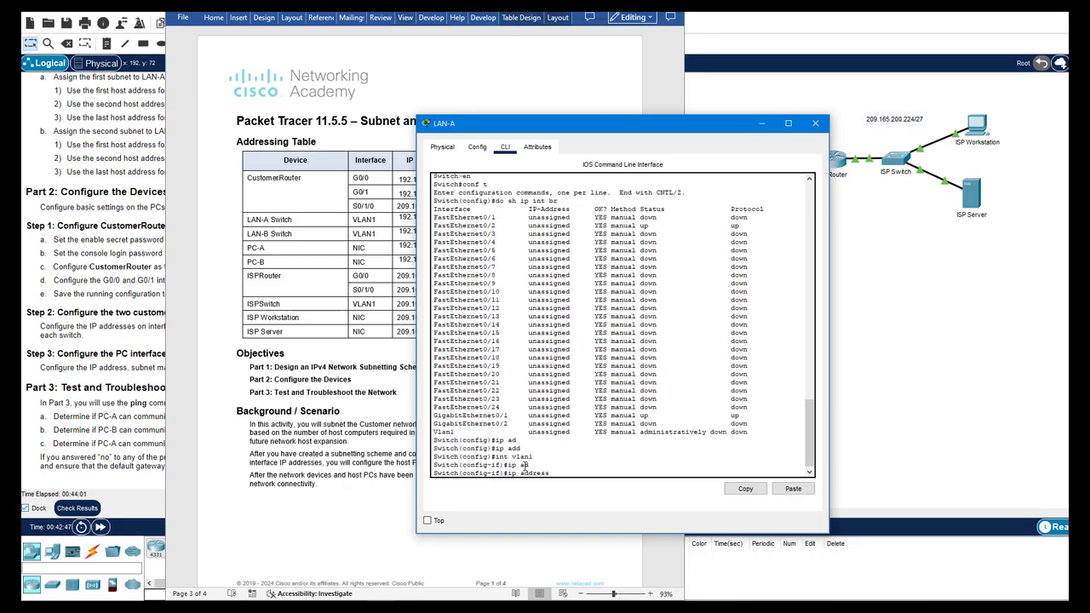
{"action": "right_click", "coordinate": [561, 477]}
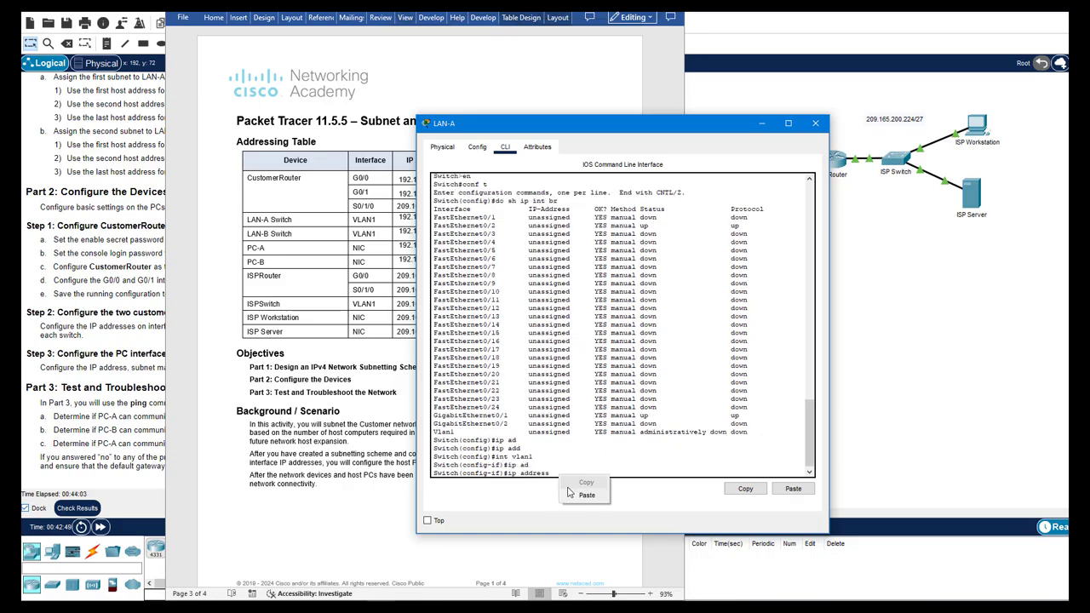
{"action": "left_click", "coordinate": [586, 495]}
{"action": "type", "text": "255.255.255.192"}
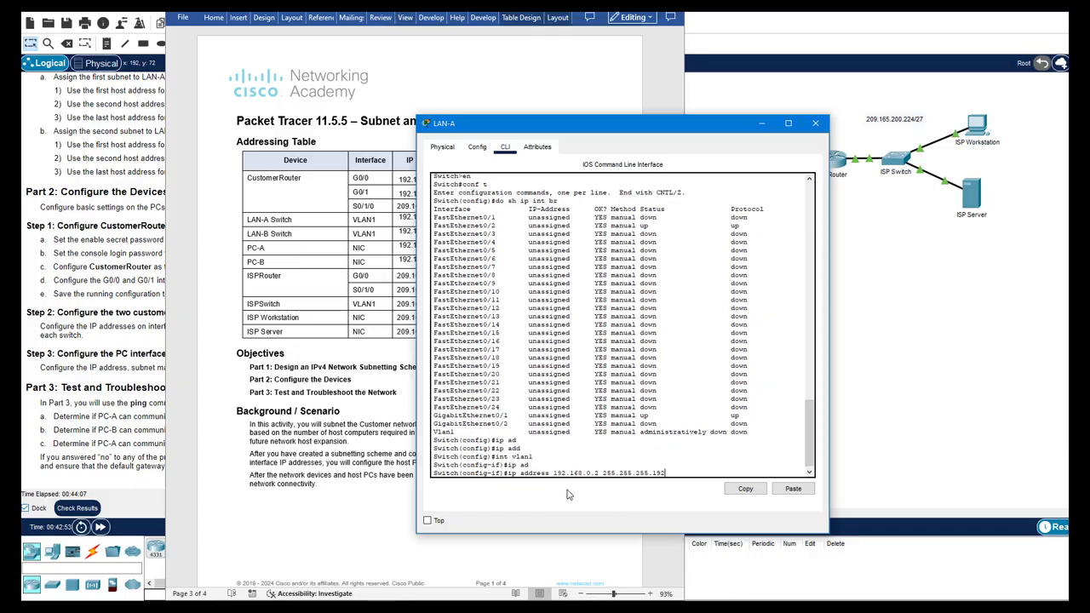
{"action": "key", "text": "Return"}
{"action": "type", "text": "no shut"}
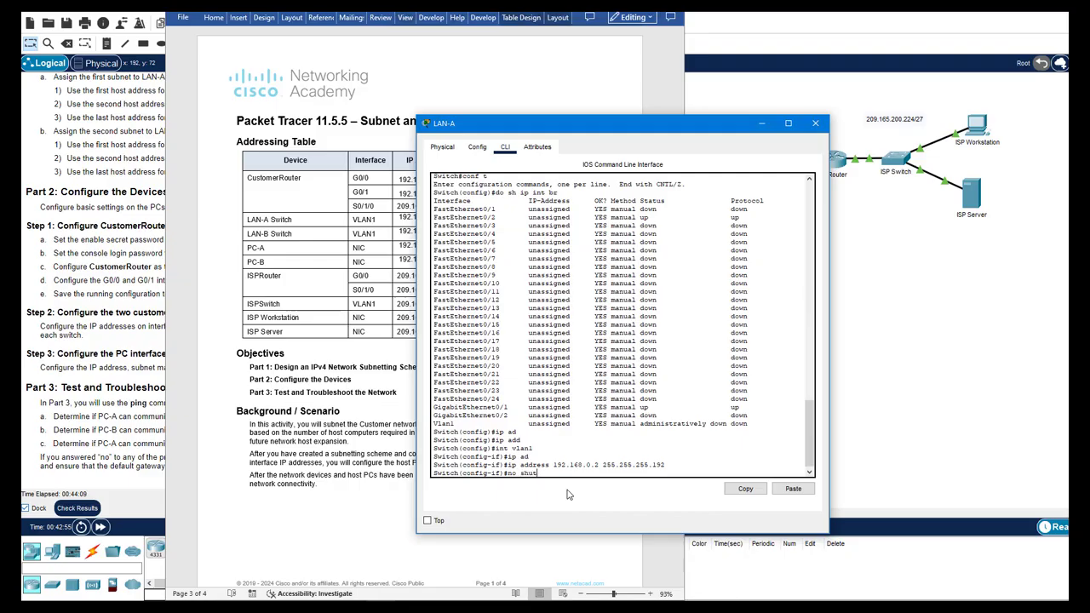
{"action": "key", "text": "Return"}
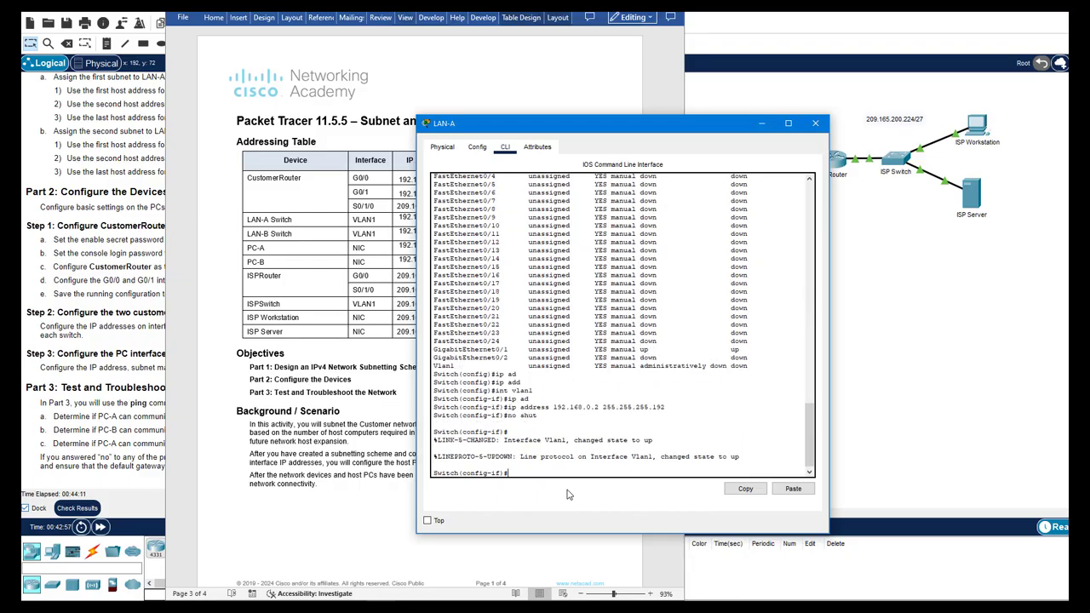
Set LAN-A's default gateway to 192.168.0.1 and end configuration mode
{"action": "type", "text": "exit"}
{"action": "key", "text": "Return"}
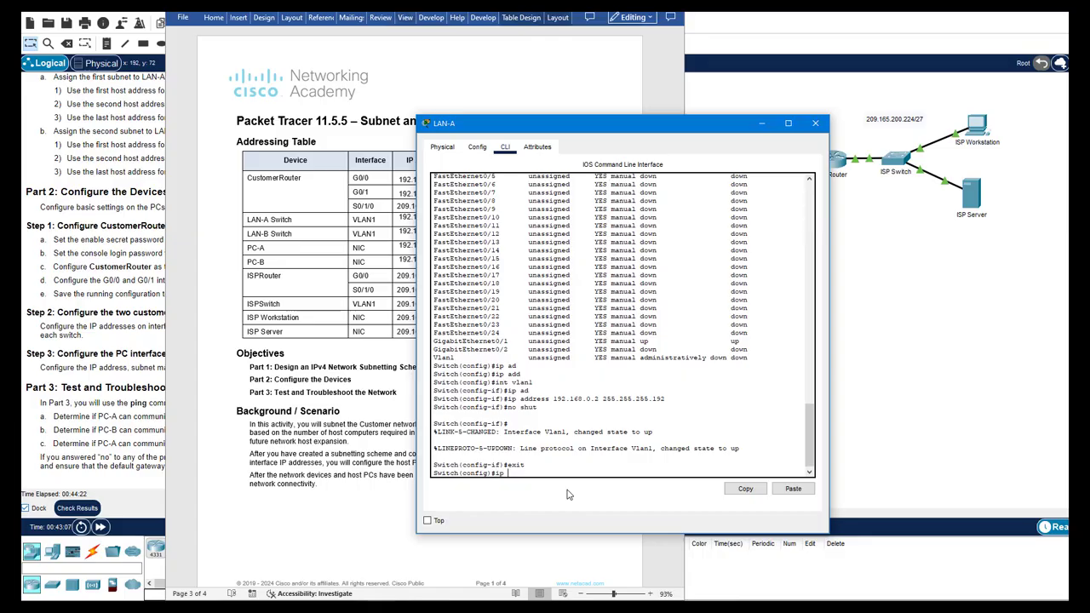
{"action": "type", "text": "def"}
{"action": "key", "text": "Tab"}
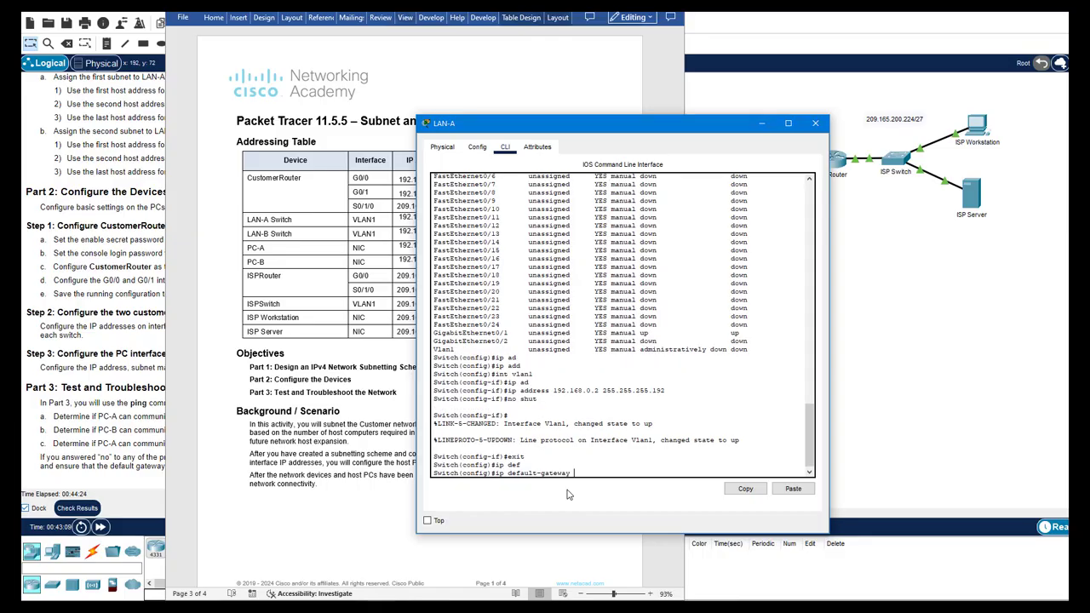
{"action": "type", "text": "192.168.0.2"}
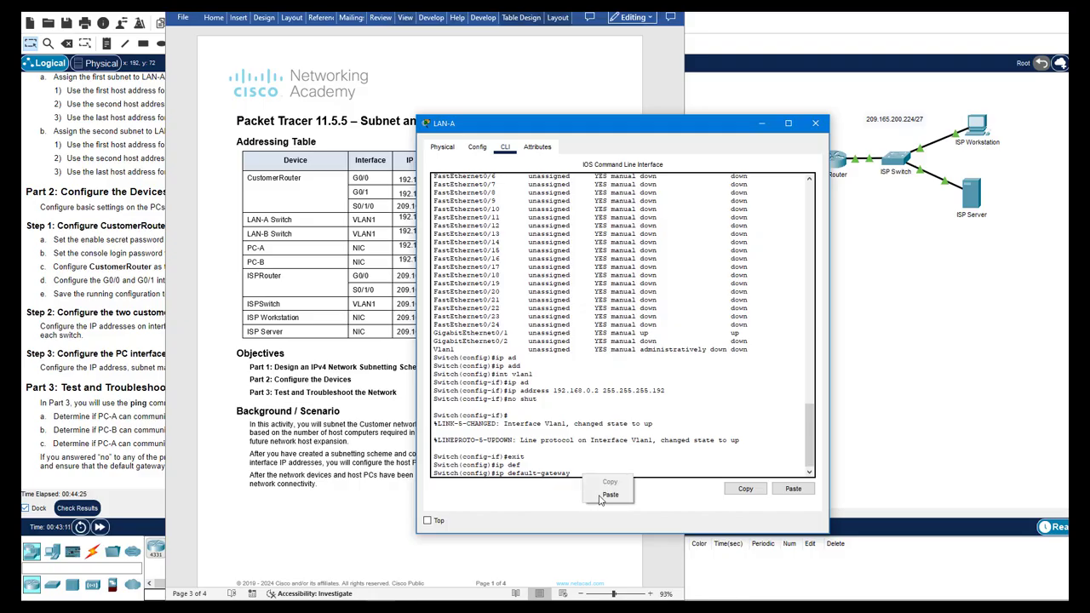
{"action": "type", "text": "192.168.0.1"}
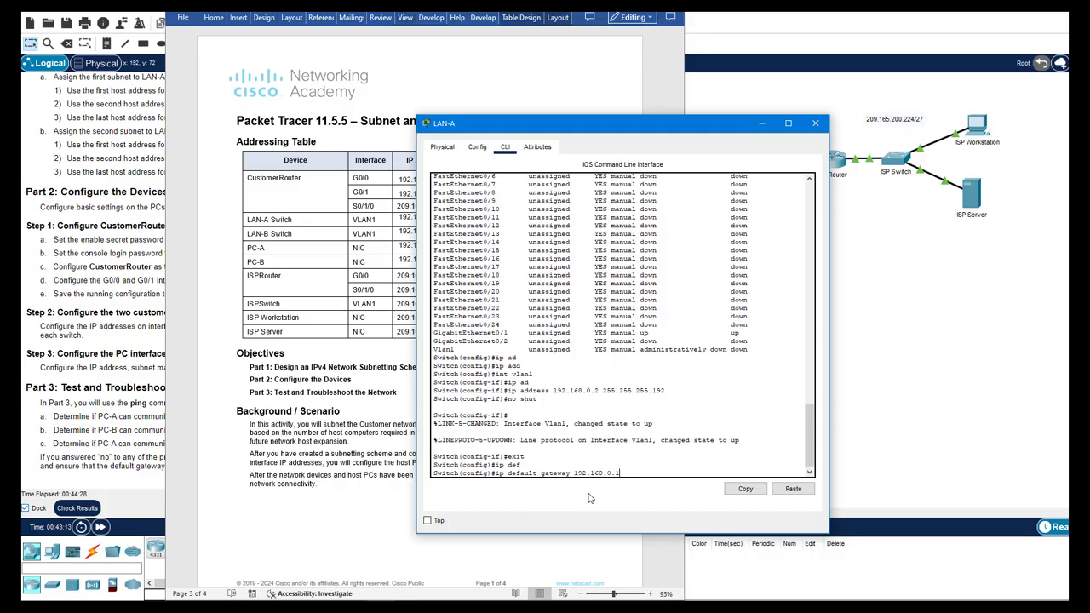
{"action": "key", "text": "Return"}
{"action": "type", "text": "end"}
{"action": "key", "text": "Return"}
{"action": "type", "text": "p"}
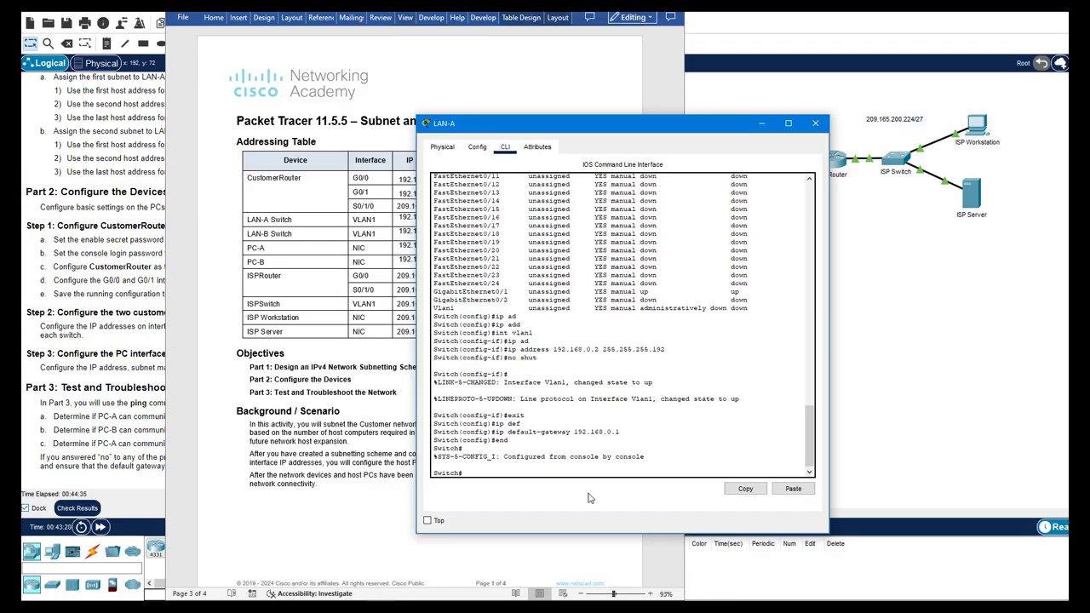
{"action": "type", "text": "ho arp"}
Show LAN-A's ARP table and ping the gateway 192.168.0.1, whose first reply fails
{"action": "key", "text": "Return"}
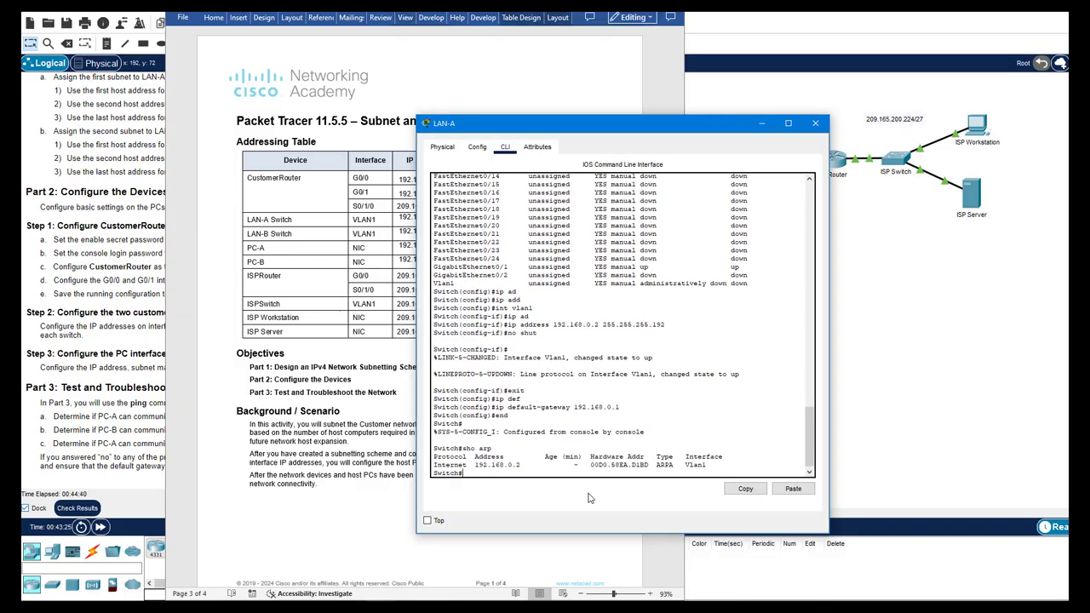
{"action": "left_click_drag", "start_coordinate": [520, 465], "coordinate": [475, 468]}
{"action": "left_click_drag", "start_coordinate": [652, 465], "coordinate": [592, 464]}
{"action": "left_click", "coordinate": [536, 457]}
{"action": "type", "text": "ping 192.168.0.1"}
{"action": "key", "text": "Return"}
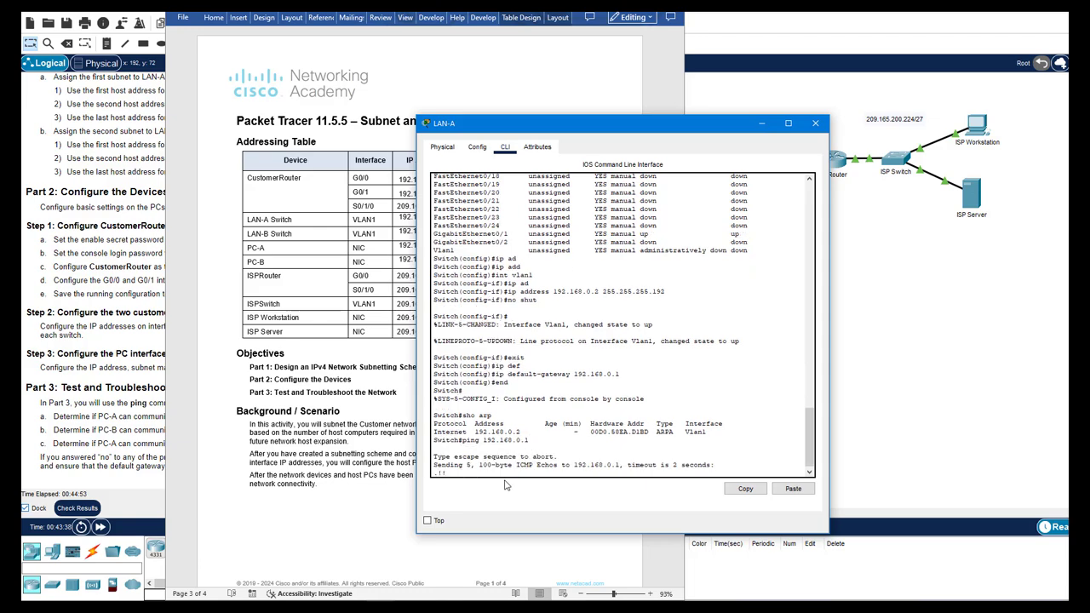
{"action": "left_click_drag", "start_coordinate": [438, 448], "coordinate": [434, 449]}
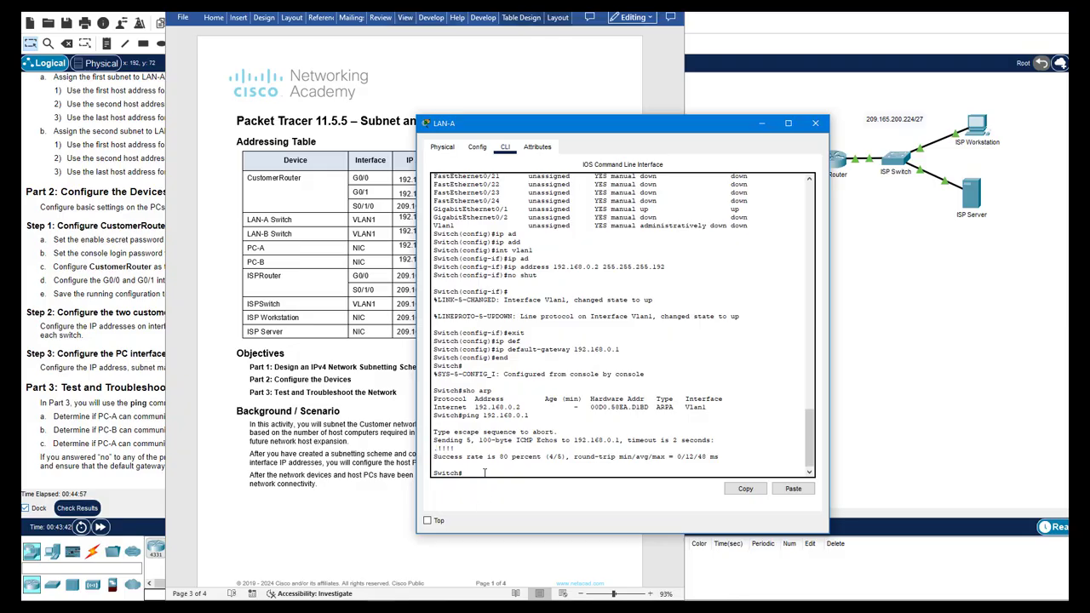
Recheck the ARP table for gateway 192.168.0.1 (000C.CFC0.DA01) and rerun the ping
{"action": "key", "text": "Up"}
{"action": "key", "text": "Up"}
{"action": "key", "text": "Return"}
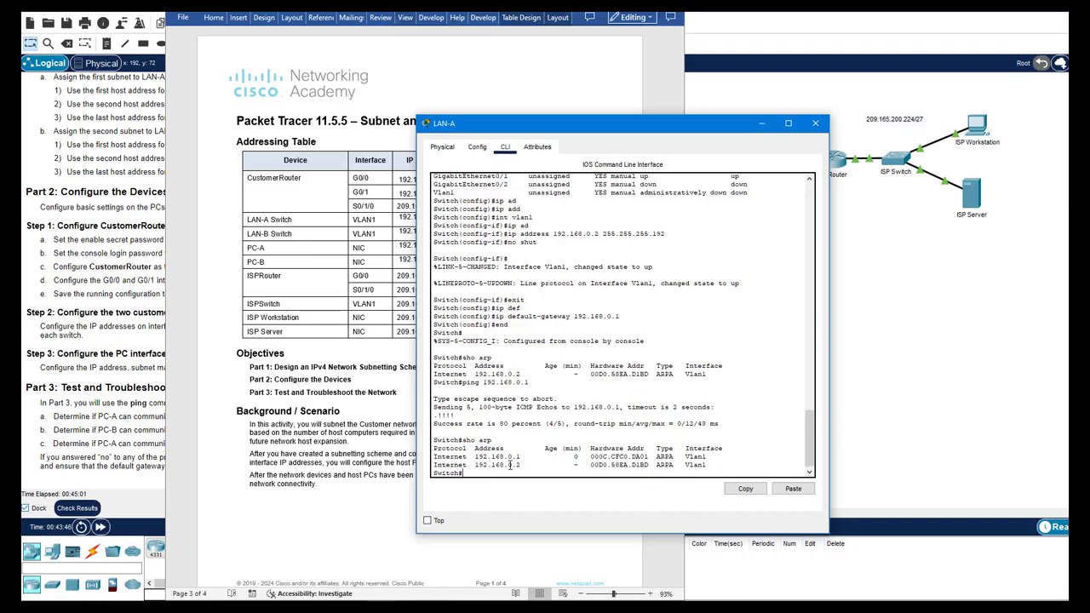
{"action": "left_click_drag", "start_coordinate": [476, 457], "coordinate": [522, 457]}
{"action": "left_click_drag", "start_coordinate": [592, 457], "coordinate": [645, 459]}
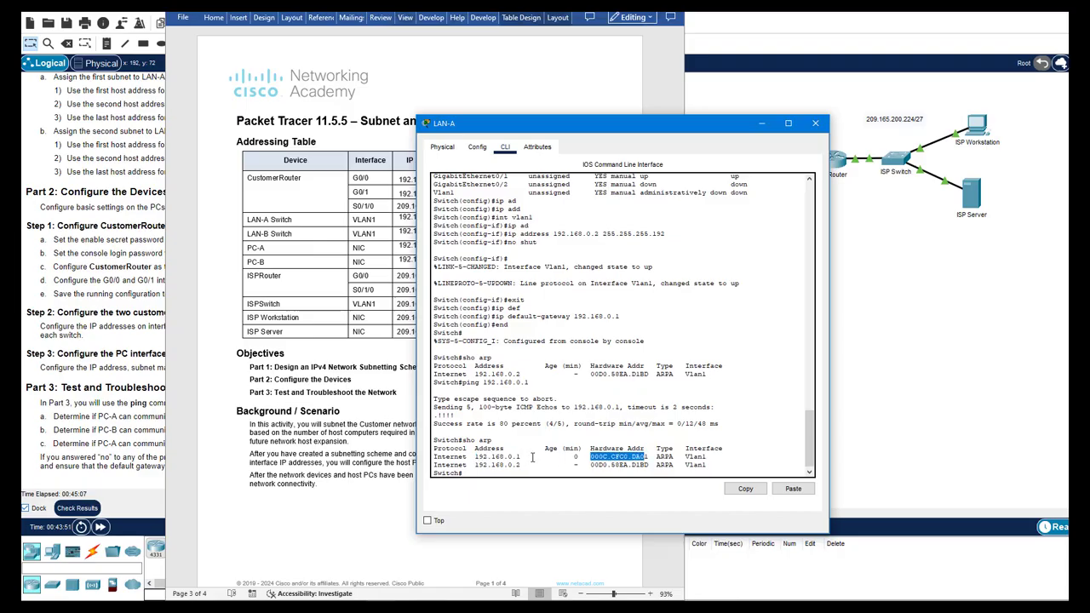
{"action": "left_click", "coordinate": [509, 467]}
{"action": "key", "text": "Up"}
{"action": "key", "text": "Up"}
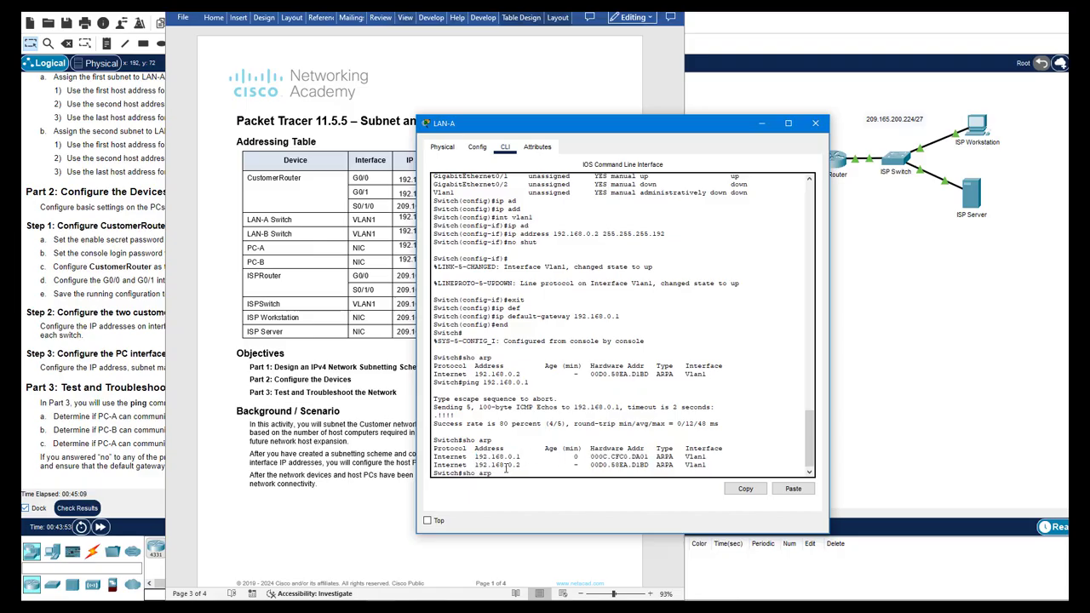
{"action": "key", "text": "Return"}
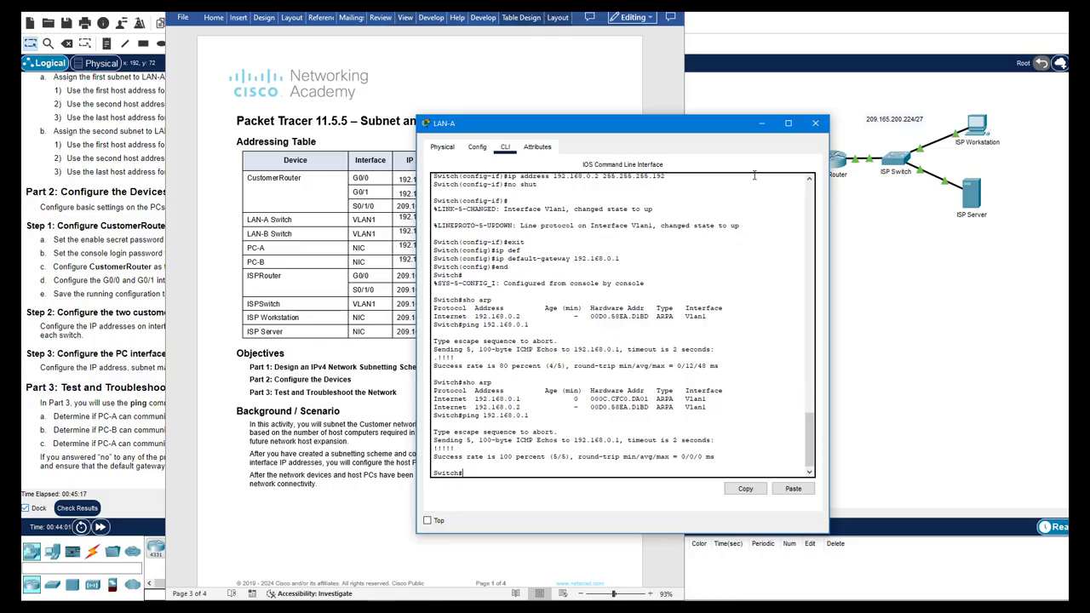
Switch from LAN-A to the LAN-B switch's CLI and enter global configuration mode
{"action": "left_click", "coordinate": [814, 124]}
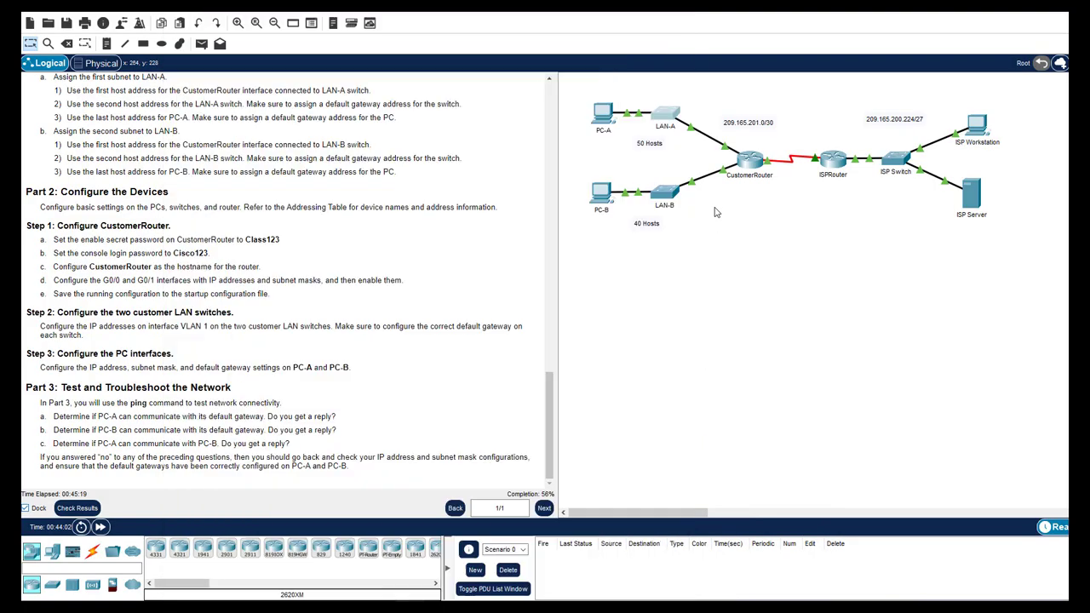
{"action": "left_click", "coordinate": [672, 196]}
{"action": "left_click", "coordinate": [506, 149]}
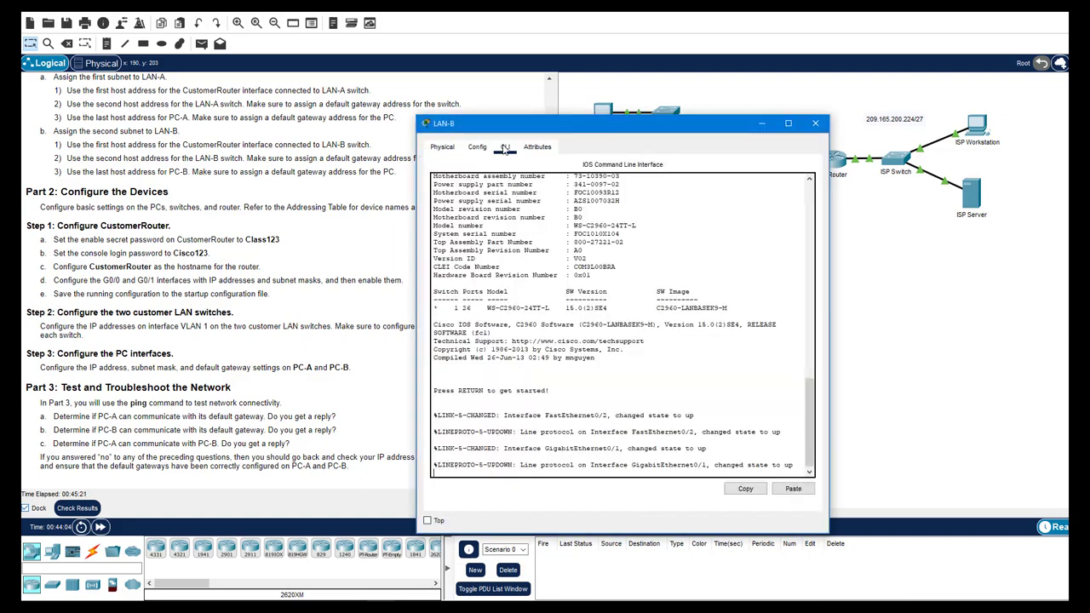
{"action": "left_click_drag", "start_coordinate": [520, 393], "coordinate": [433, 382]}
{"action": "left_click", "coordinate": [540, 324]}
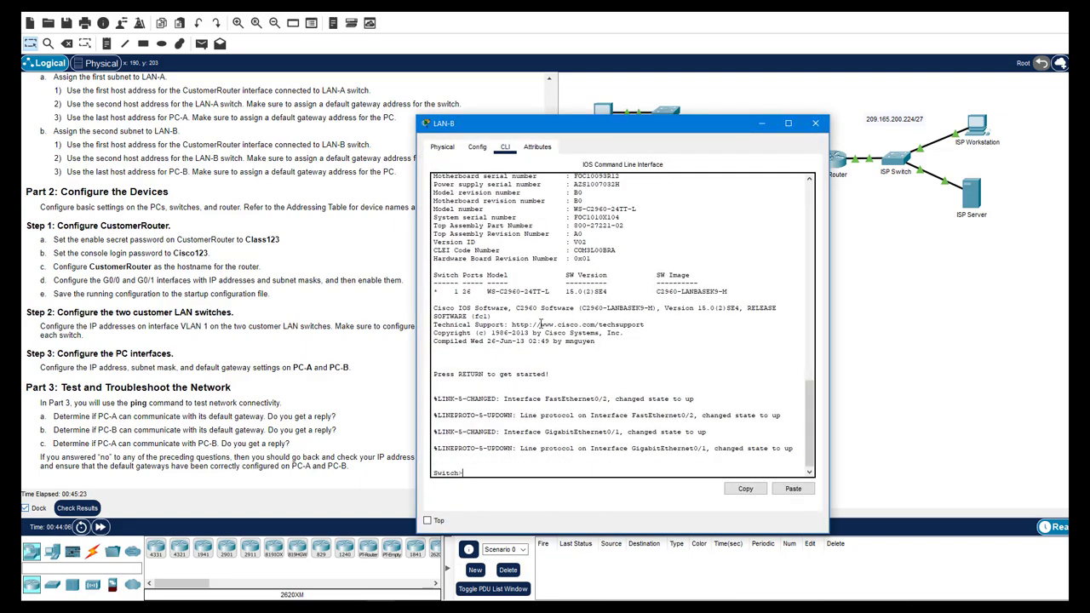
{"action": "key", "text": "Return"}
{"action": "type", "text": "en"}
{"action": "key", "text": "Return"}
{"action": "type", "text": "conf t"}
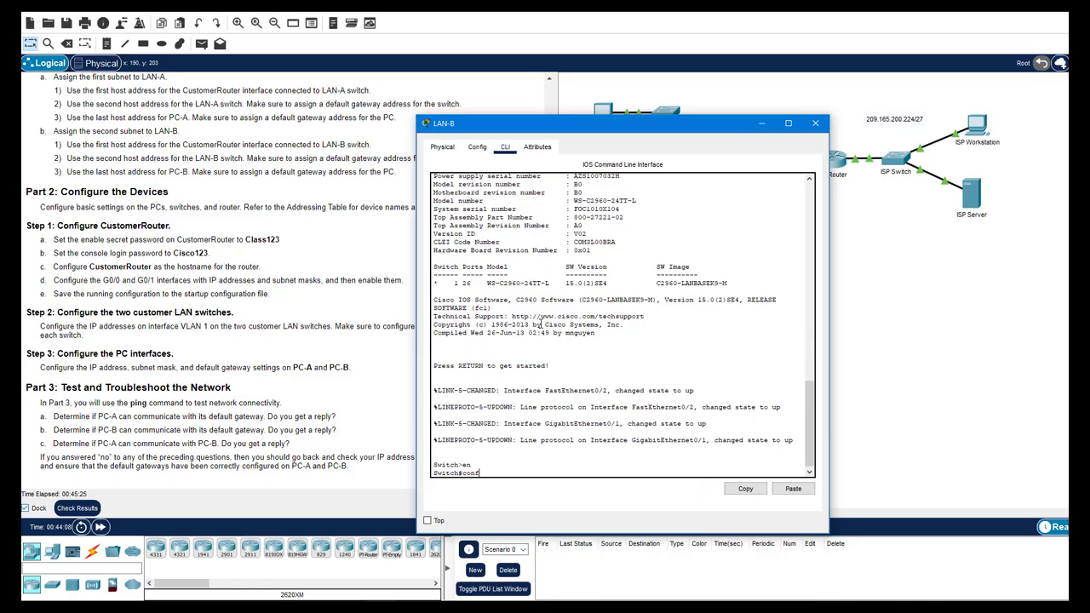
{"action": "key", "text": "Return"}
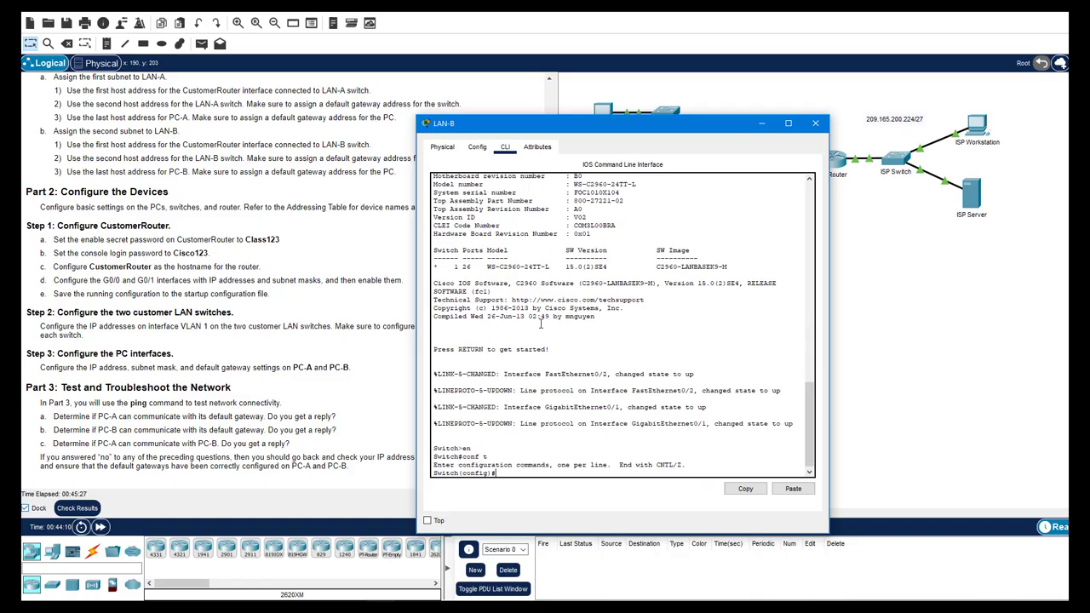
Give LAN-B's interface vlan 1 the address 192.168.0.66 255.255.255.192 from the addressing table
{"action": "type", "text": "int vlan 1"}
{"action": "key", "text": "Return"}
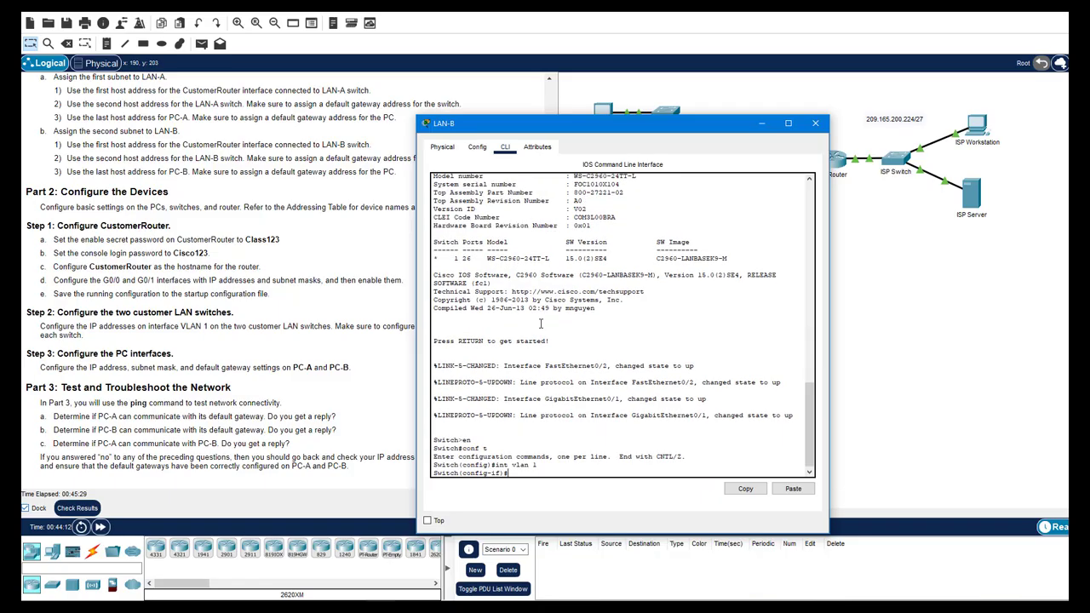
{"action": "type", "text": "ip ad"}
{"action": "key", "text": "Tab"}
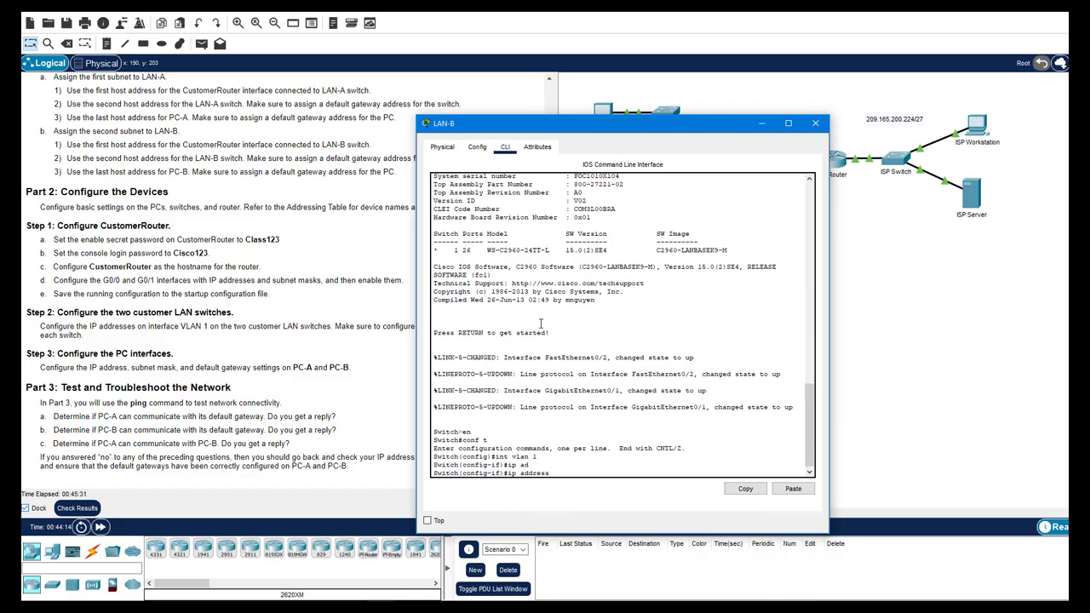
{"action": "key", "text": "alt+Tab"}
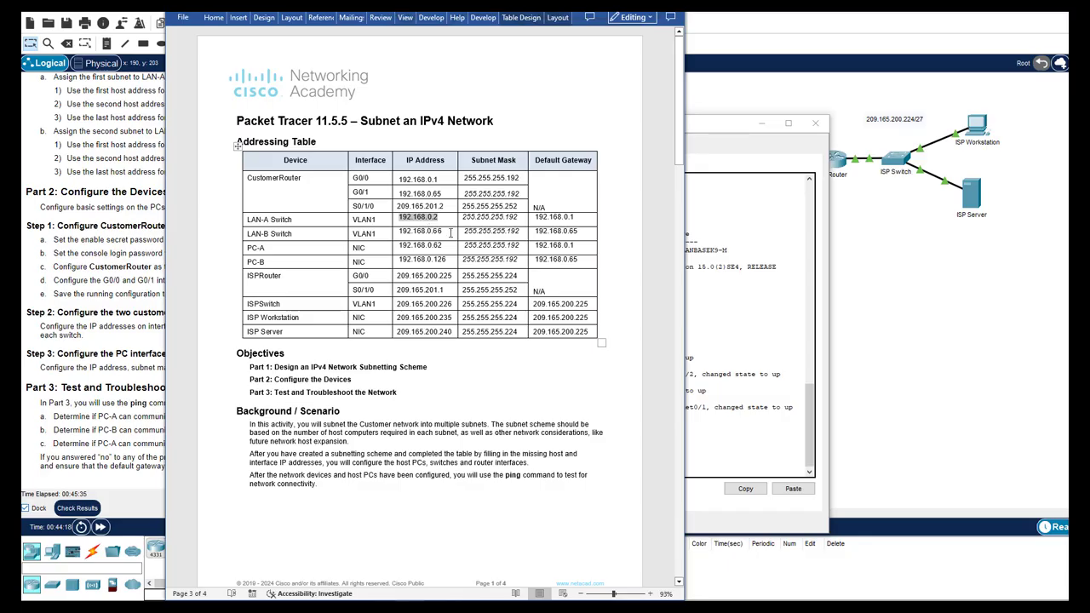
{"action": "left_click_drag", "start_coordinate": [451, 232], "coordinate": [398, 233]}
{"action": "key", "text": "ctrl+c"}
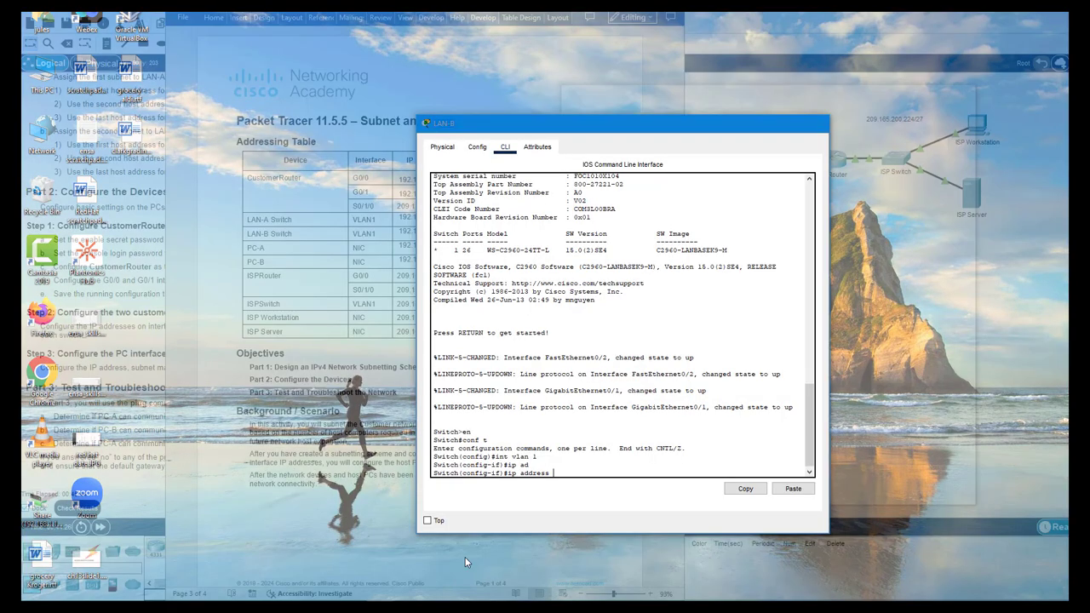
{"action": "left_click", "coordinate": [465, 557]}
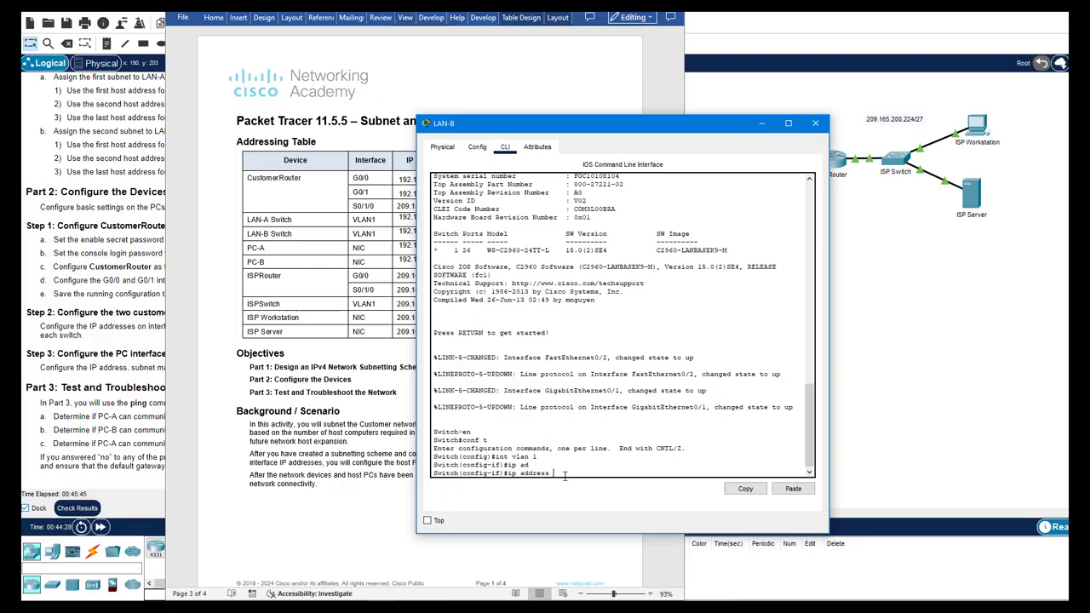
{"action": "key", "text": "ctrl+v"}
{"action": "key", "text": "Return"}
Enable VLAN 1 and set LAN-B's default gateway to 192.168.0.65
{"action": "type", "text": "no shut"}
{"action": "key", "text": "Return"}
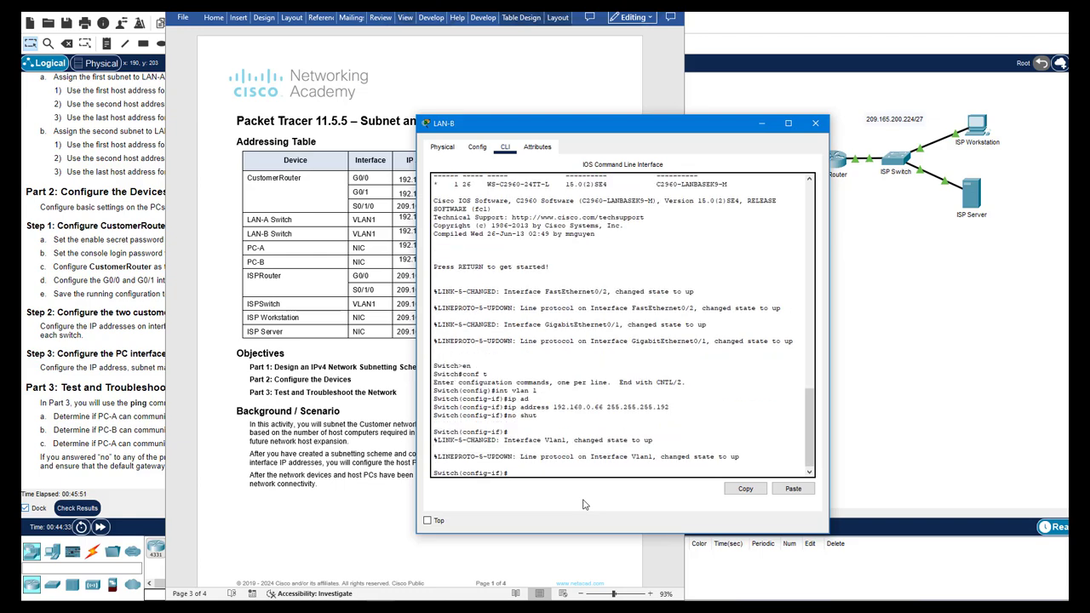
{"action": "type", "text": "exit"}
{"action": "key", "text": "Return"}
{"action": "type", "text": "i"}
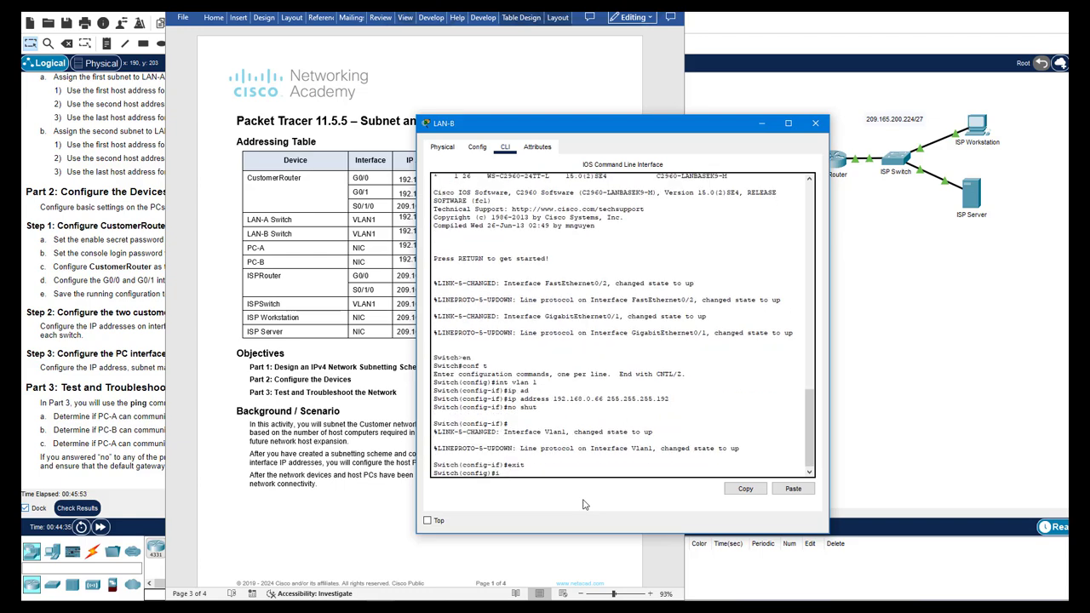
{"action": "type", "text": "p def"}
{"action": "key", "text": "Tab"}
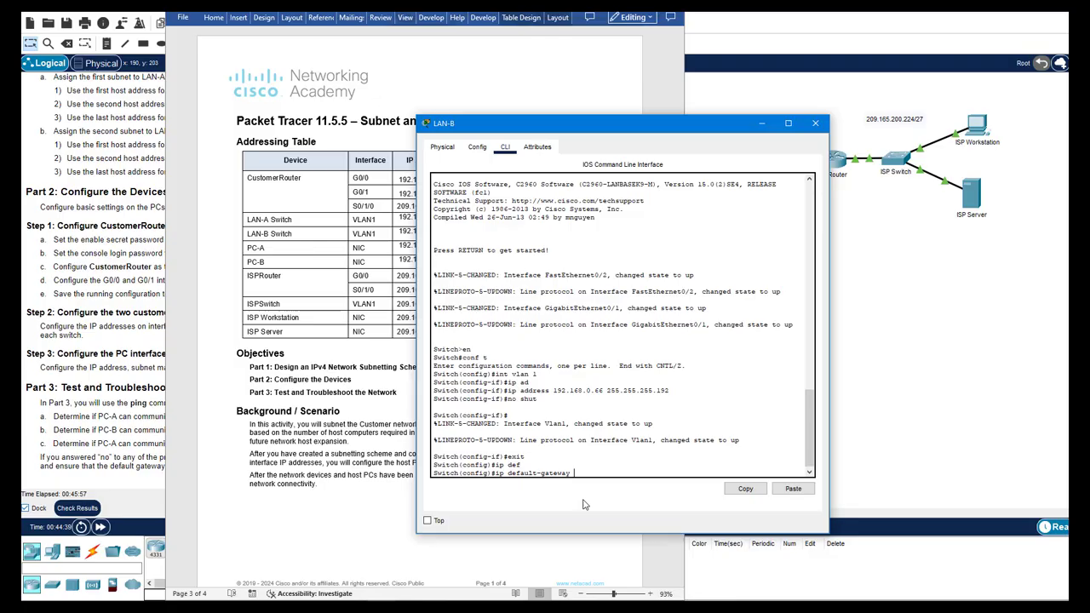
{"action": "type", "text": "192.168.0.65"}
{"action": "key", "text": "Return"}
{"action": "type", "text": "end"}
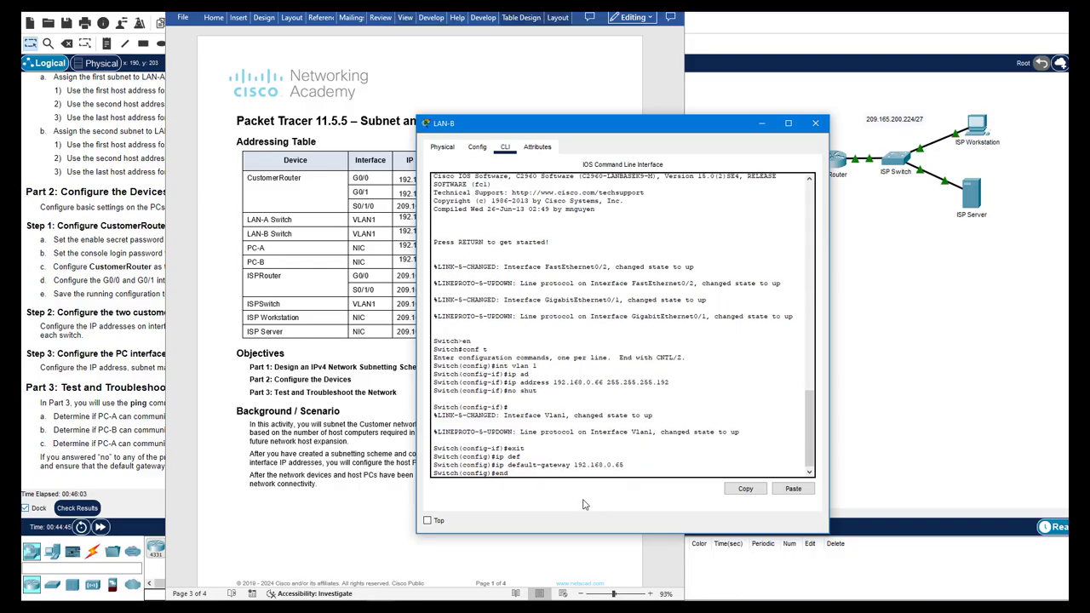
{"action": "key", "text": "Return"}
Ping the gateway 192.168.0.65 from LAN-B
{"action": "type", "text": "ping 192.16"}
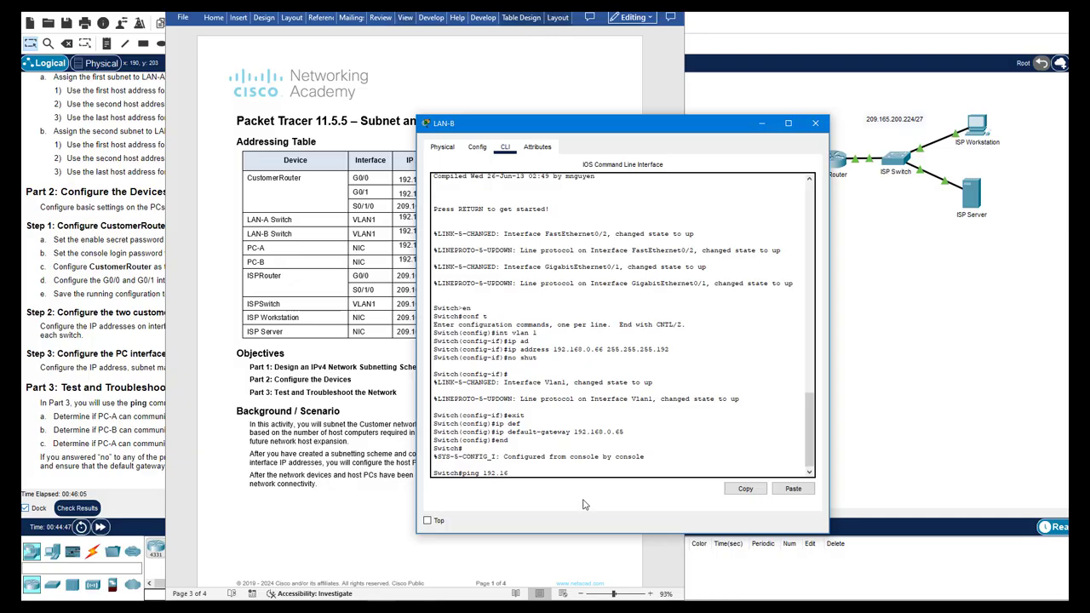
{"action": "type", "text": "8.0.65"}
{"action": "key", "text": "Return"}
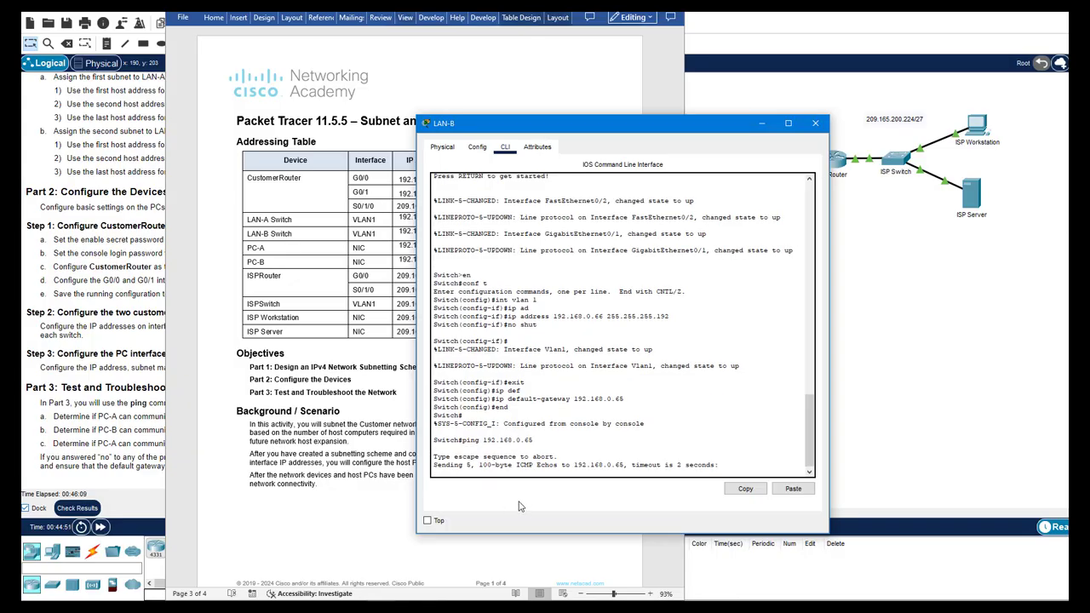
{"action": "left_click", "coordinate": [277, 518]}
Open PC-A's IP Configuration under the Desktop tab
{"action": "scroll", "coordinate": [305, 407], "scroll_direction": "down", "scroll_amount": 10}
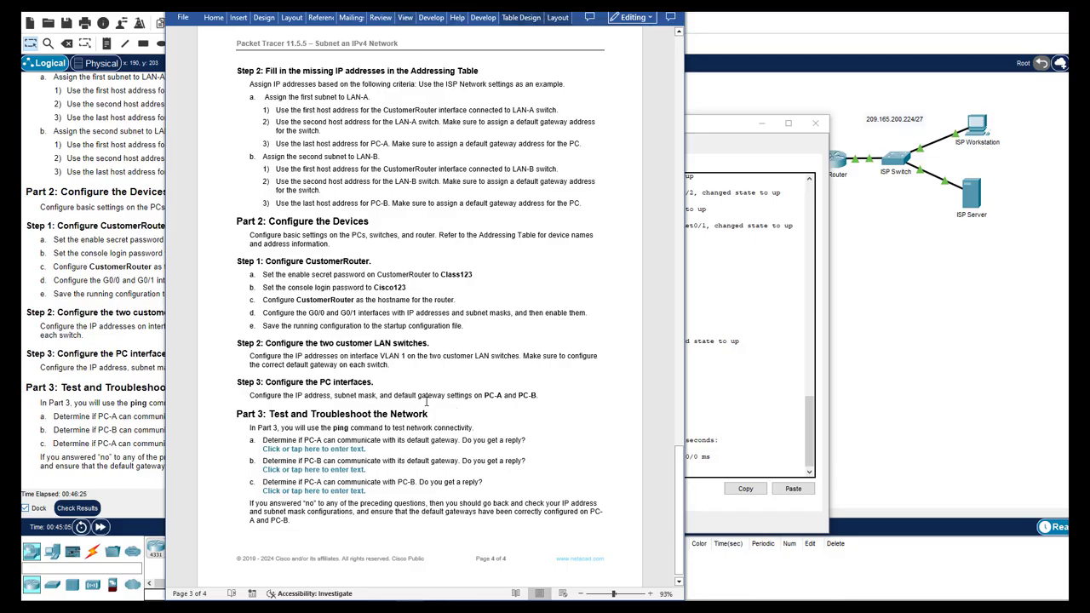
{"action": "left_click", "coordinate": [881, 371]}
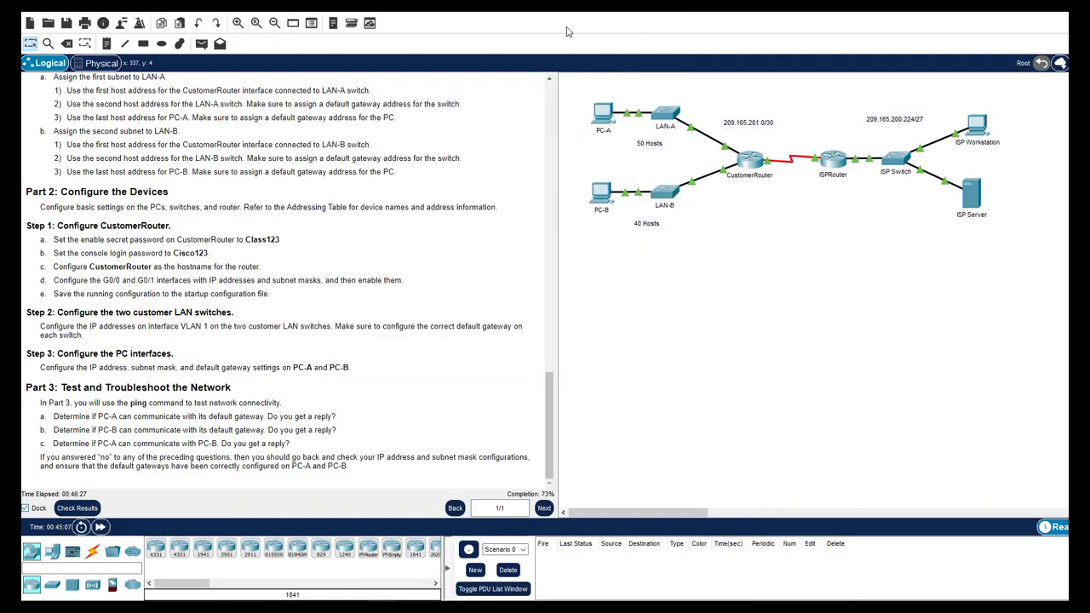
{"action": "left_click", "coordinate": [603, 115]}
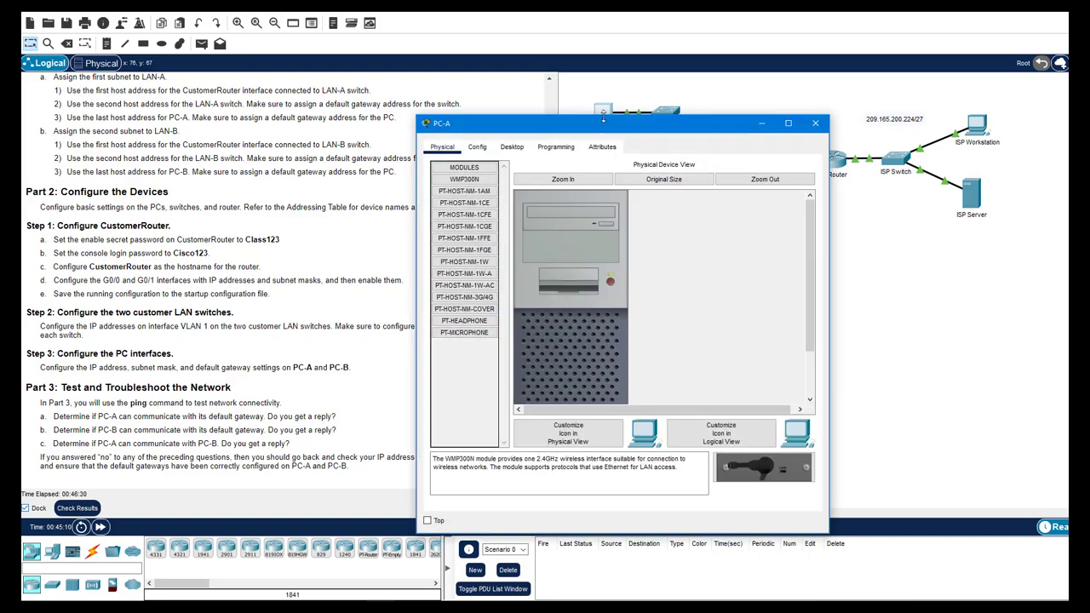
{"action": "left_click", "coordinate": [514, 149]}
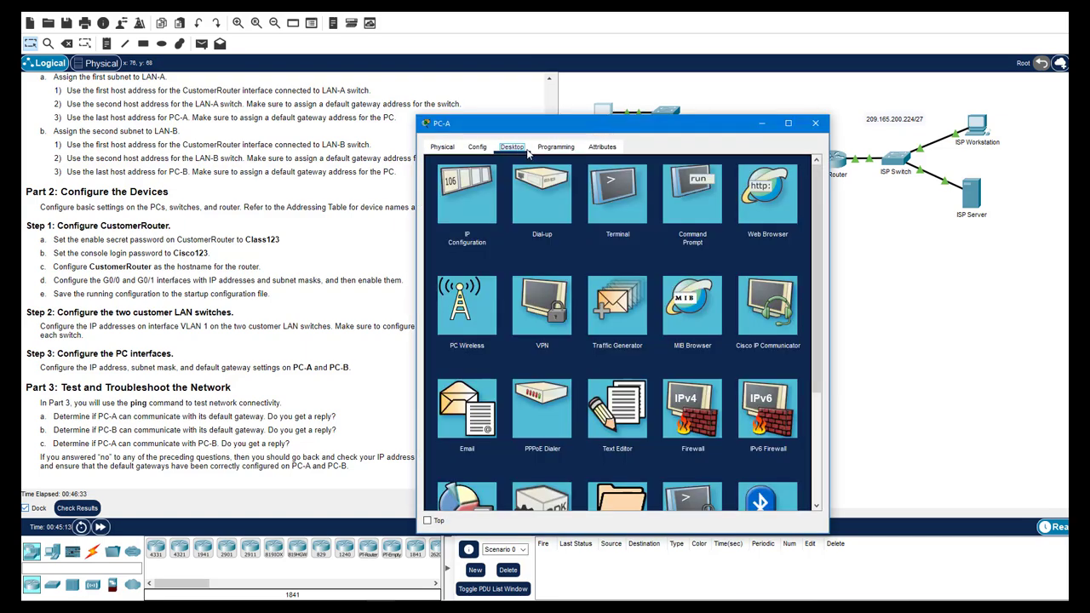
{"action": "left_click", "coordinate": [464, 192]}
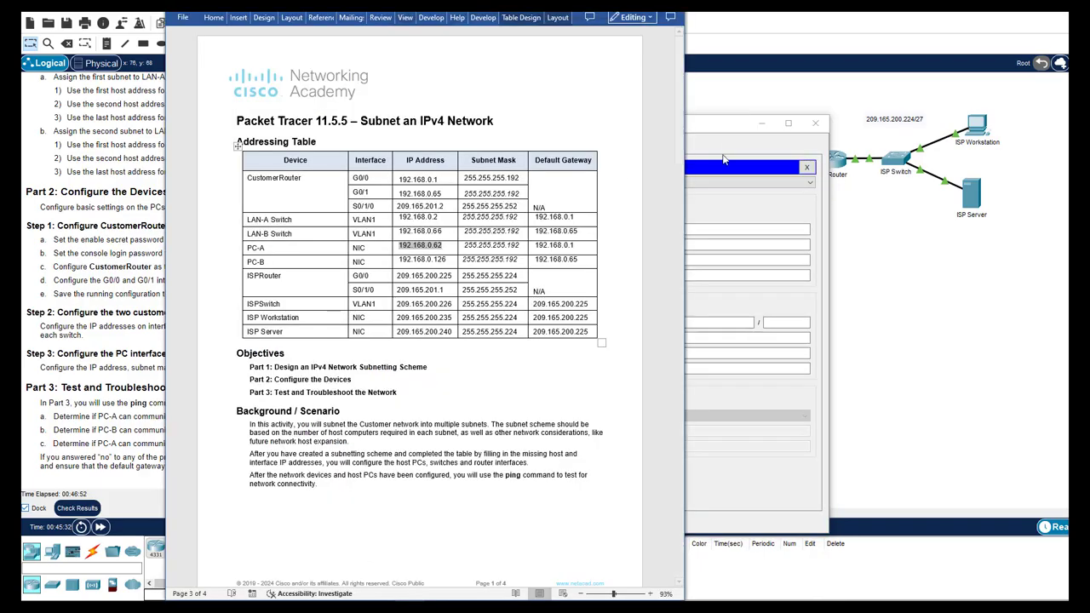
Enter PC-A's IP 192.168.0.62, mask 255.255.255.192 and gateway 192.168.0.1, then close its window
{"action": "left_click", "coordinate": [723, 134]}
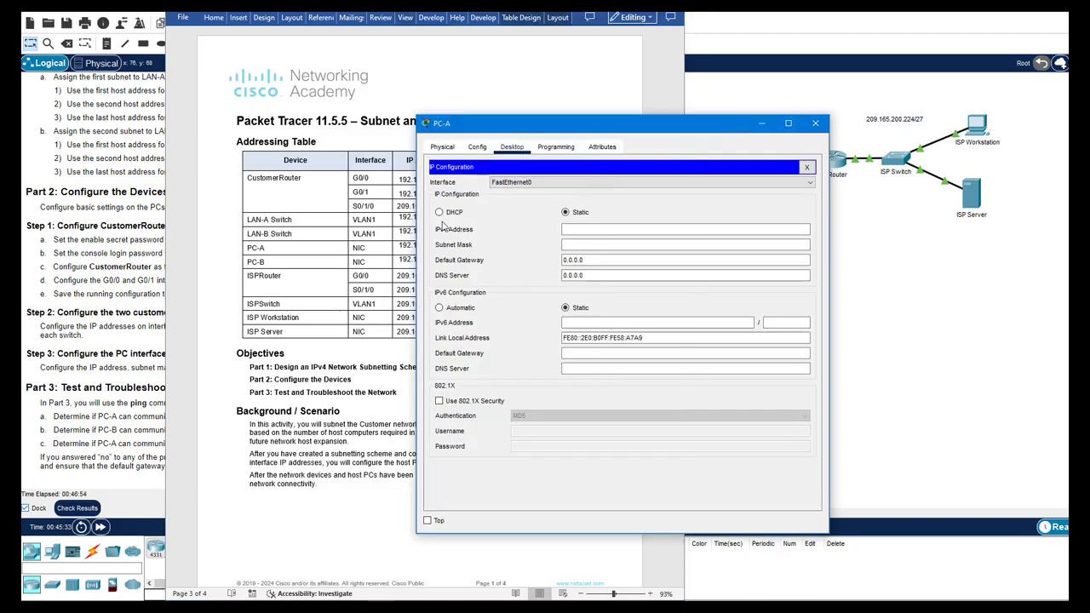
{"action": "left_click", "coordinate": [572, 228]}
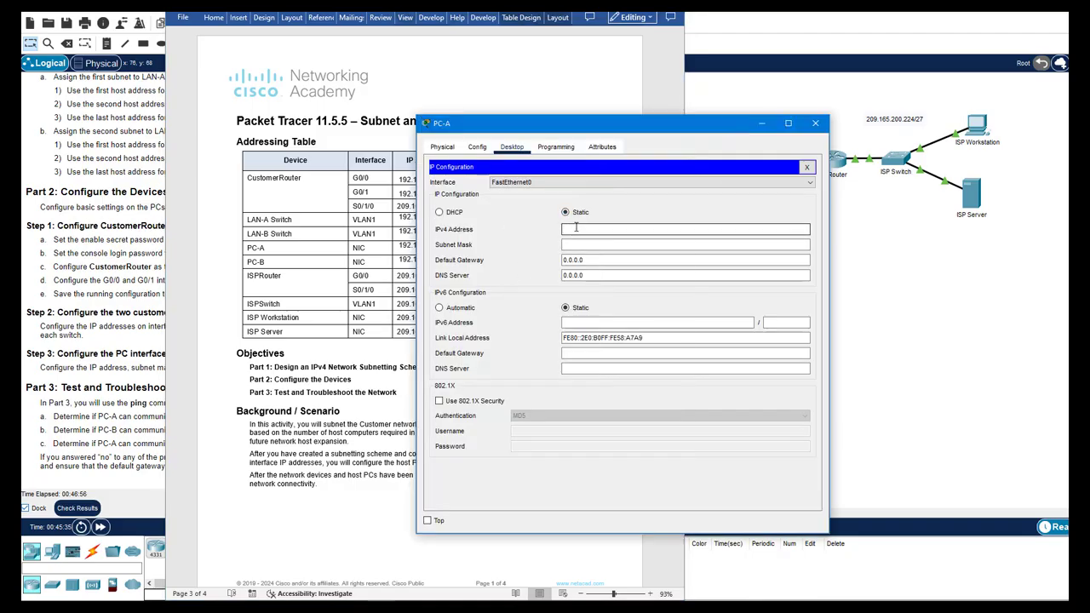
{"action": "type", "text": "192.168.0.62"}
{"action": "left_click", "coordinate": [595, 245]}
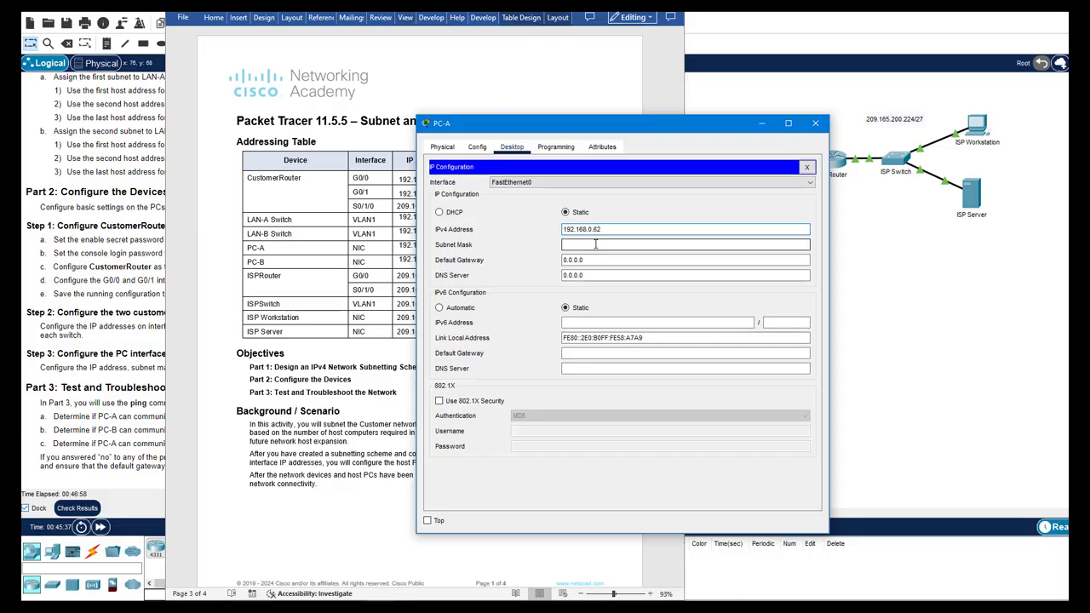
{"action": "left_click", "coordinate": [595, 245]}
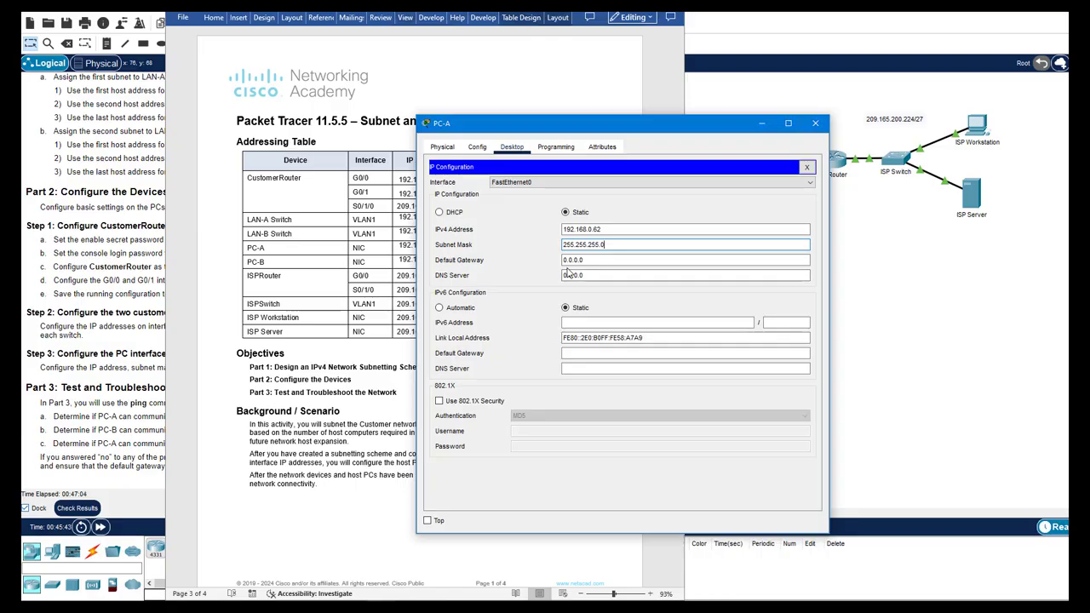
{"action": "key", "text": "BackSpace"}
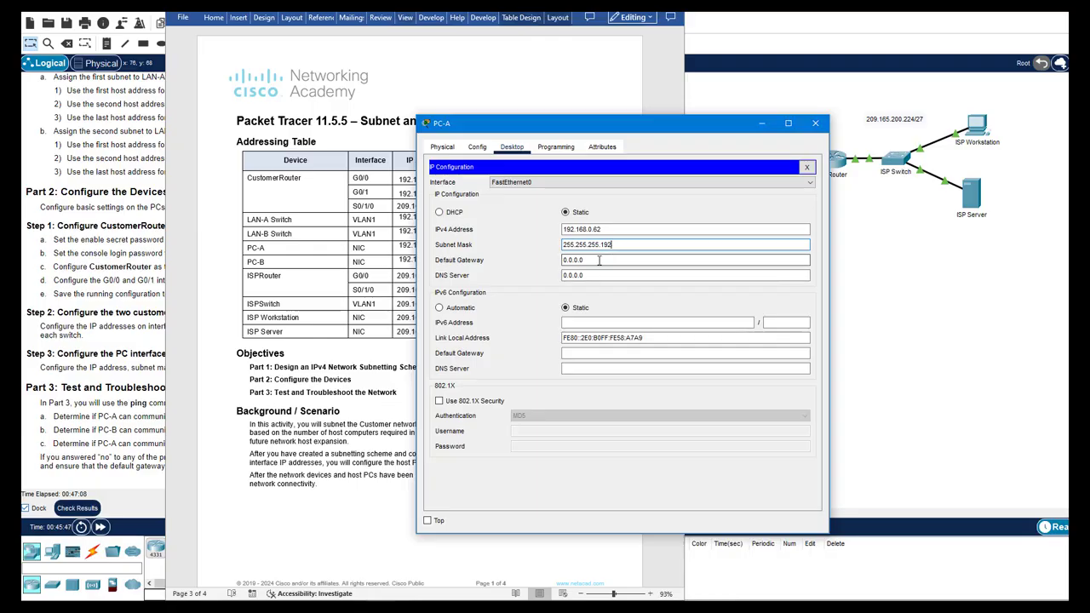
{"action": "left_click_drag", "start_coordinate": [599, 261], "coordinate": [555, 265]}
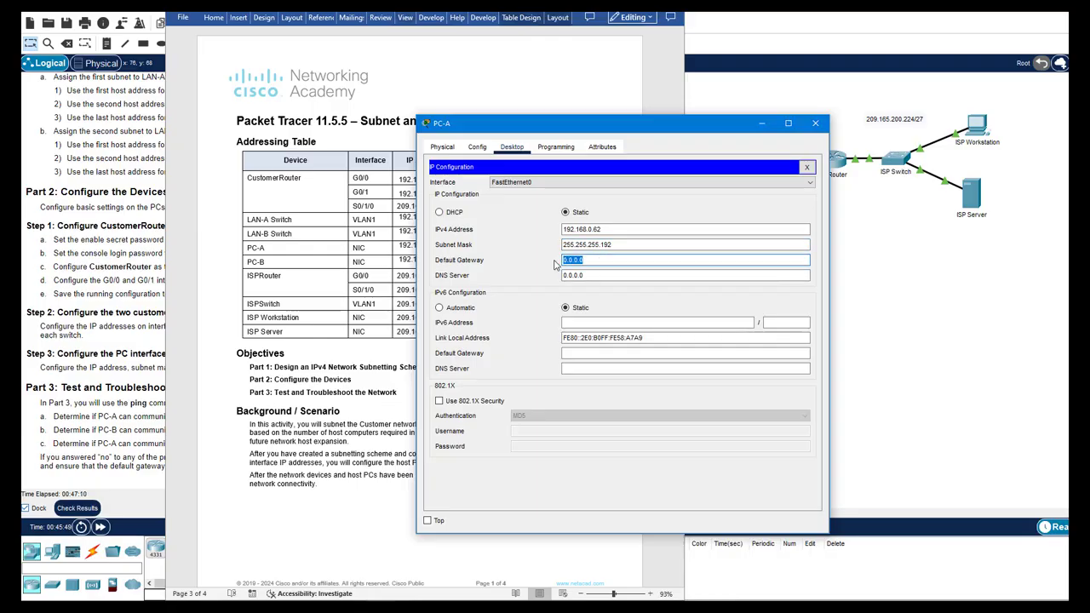
{"action": "type", "text": "192.168.0.1"}
{"action": "left_click", "coordinate": [515, 238]}
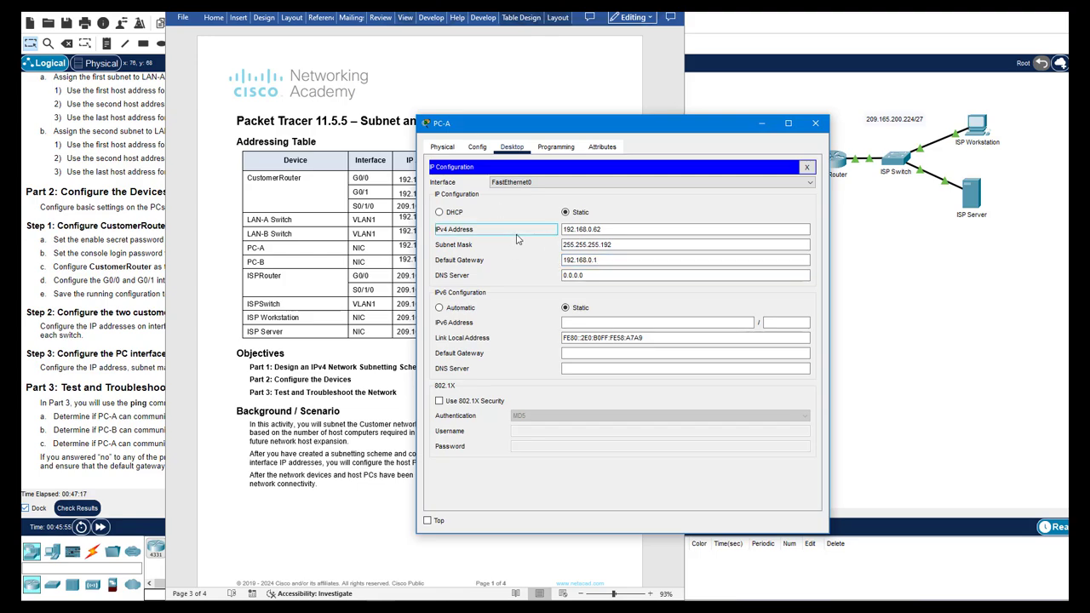
{"action": "left_click", "coordinate": [807, 168]}
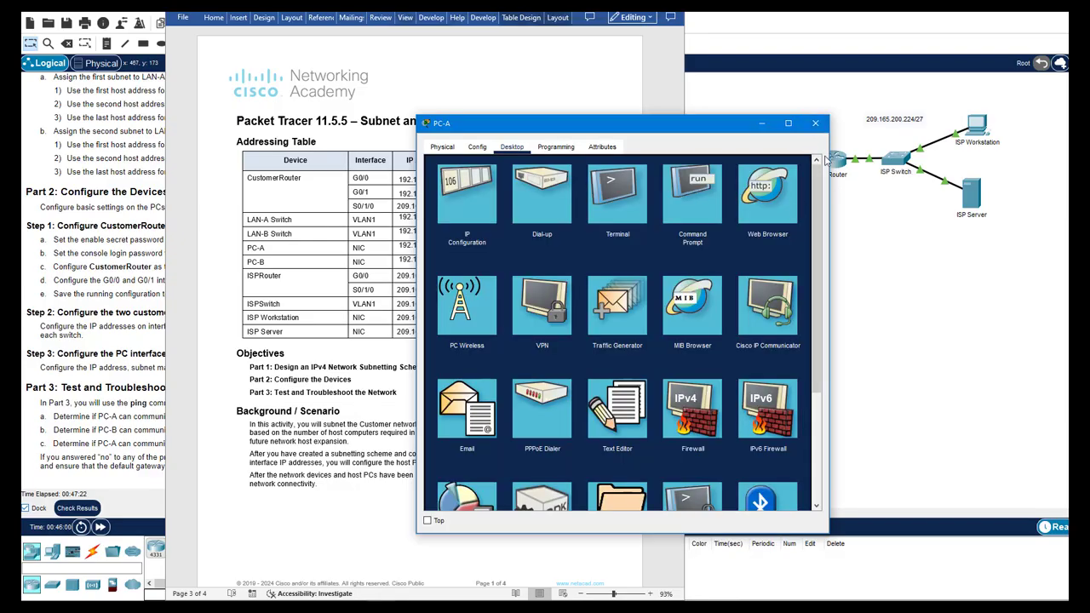
{"action": "left_click", "coordinate": [815, 123]}
{"action": "left_click", "coordinate": [772, 211]}
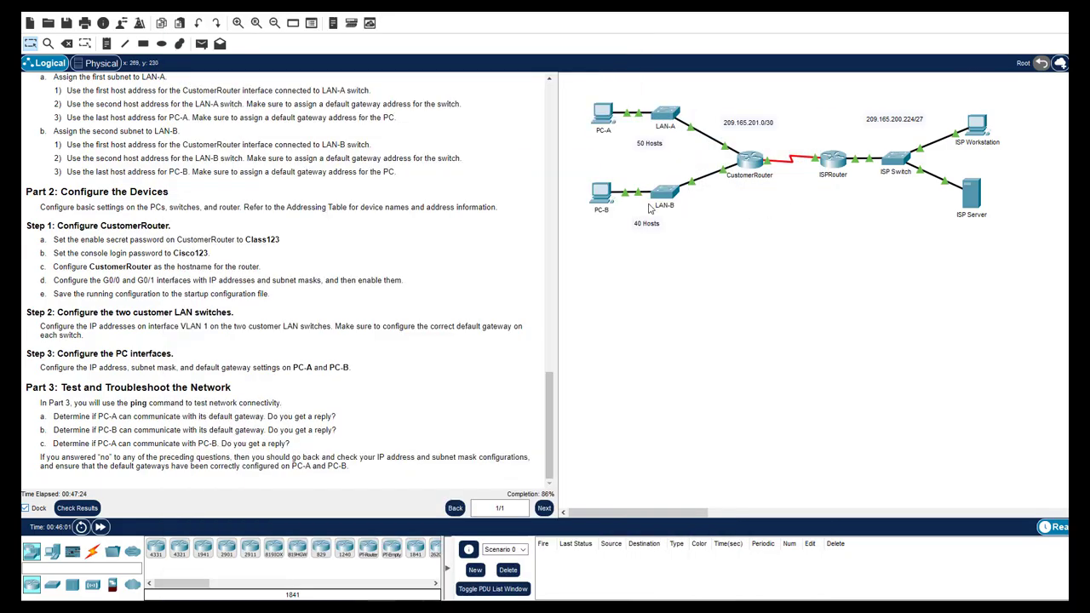
Open PC-B's IP Configuration and check its values in the addressing table
{"action": "left_click", "coordinate": [600, 192]}
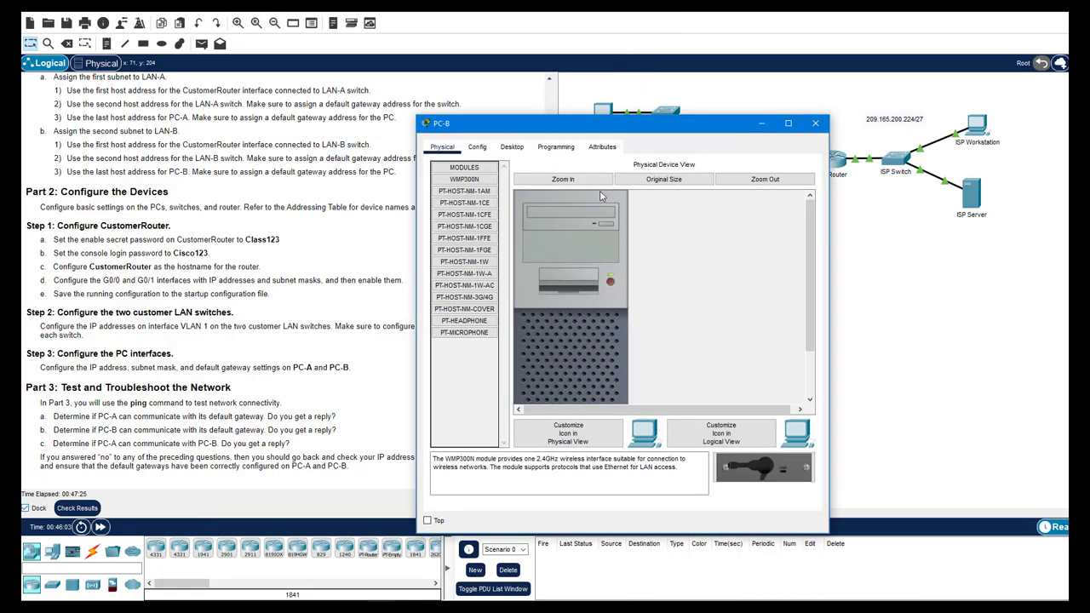
{"action": "left_click", "coordinate": [512, 150]}
{"action": "left_click", "coordinate": [462, 289]}
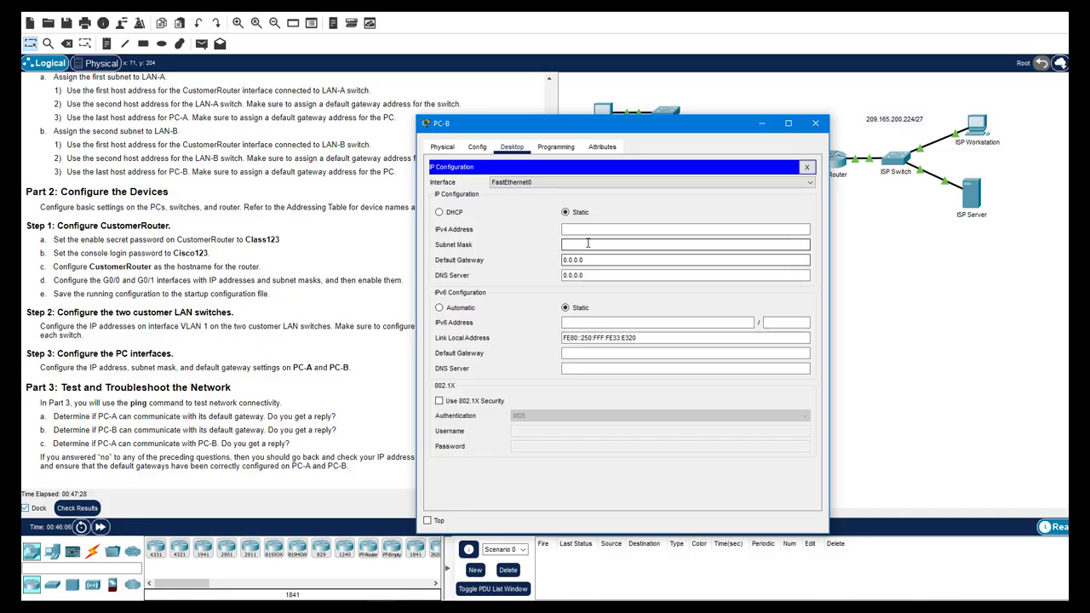
{"action": "key", "text": "alt+Tab"}
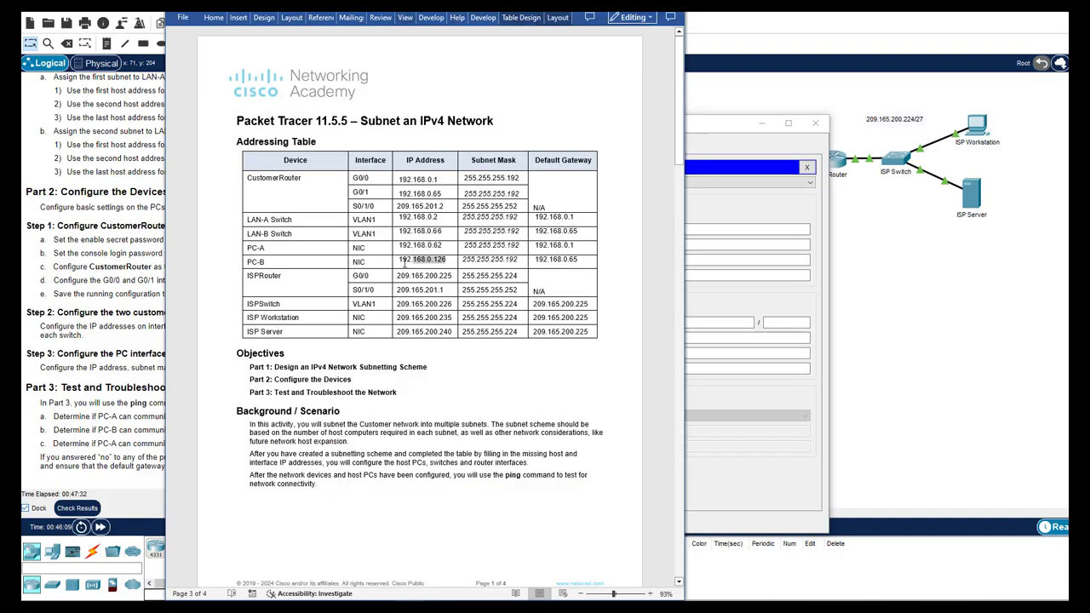
{"action": "left_click", "coordinate": [716, 295]}
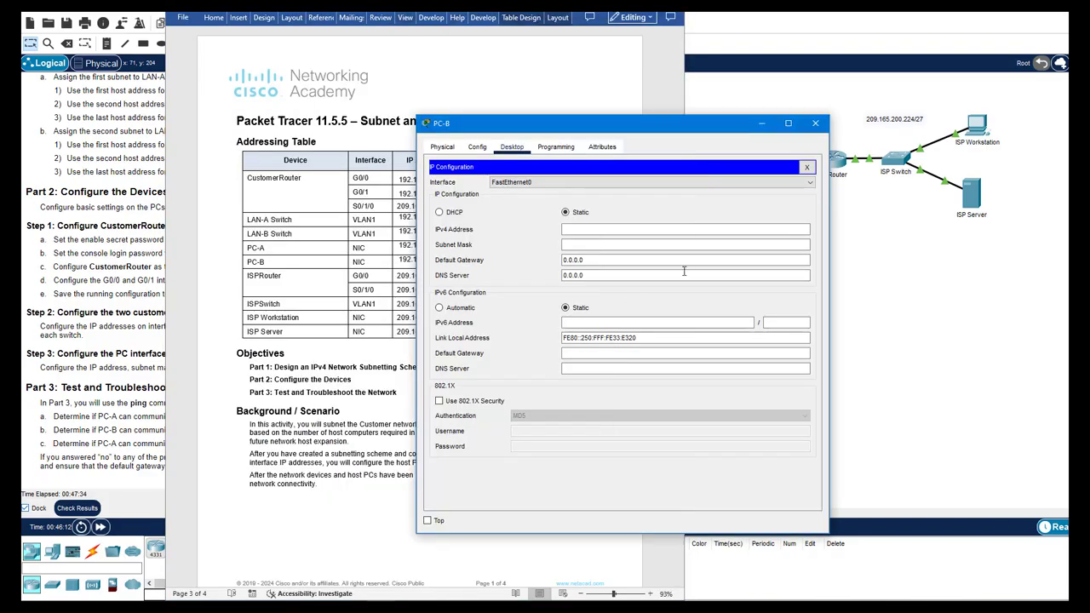
Enter PC-B's IP 192.168.0.126, mask 255.255.255.192 and gateway 192.168.0.65, then close it
{"action": "left_click", "coordinate": [616, 228]}
{"action": "type", "text": "192.168.0.126"}
{"action": "left_click", "coordinate": [602, 244]}
{"action": "key", "text": "BackSpace"}
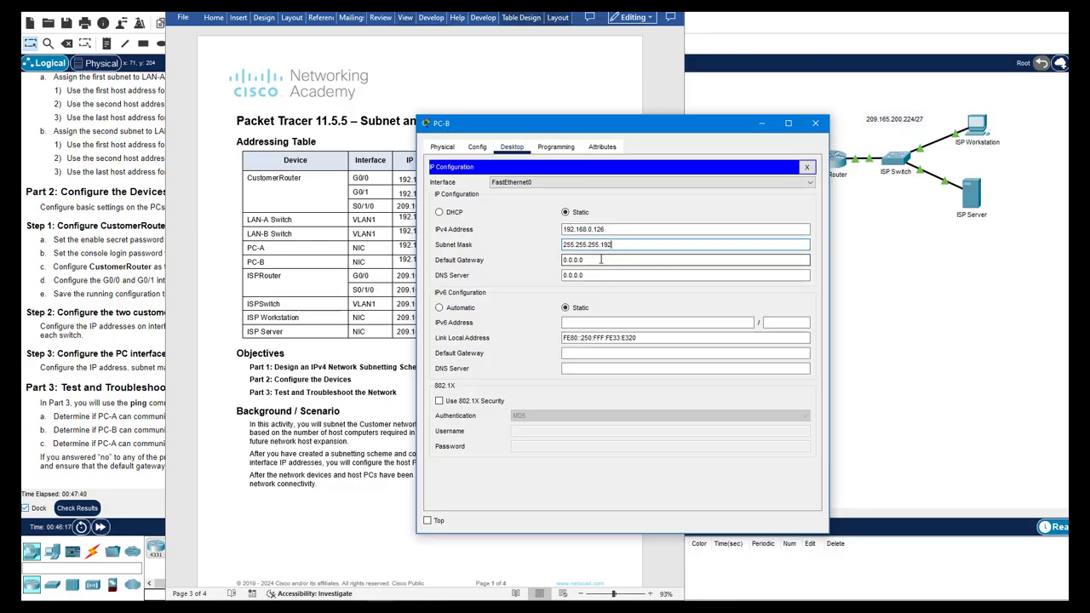
{"action": "left_click_drag", "start_coordinate": [560, 119], "coordinate": [616, 106]}
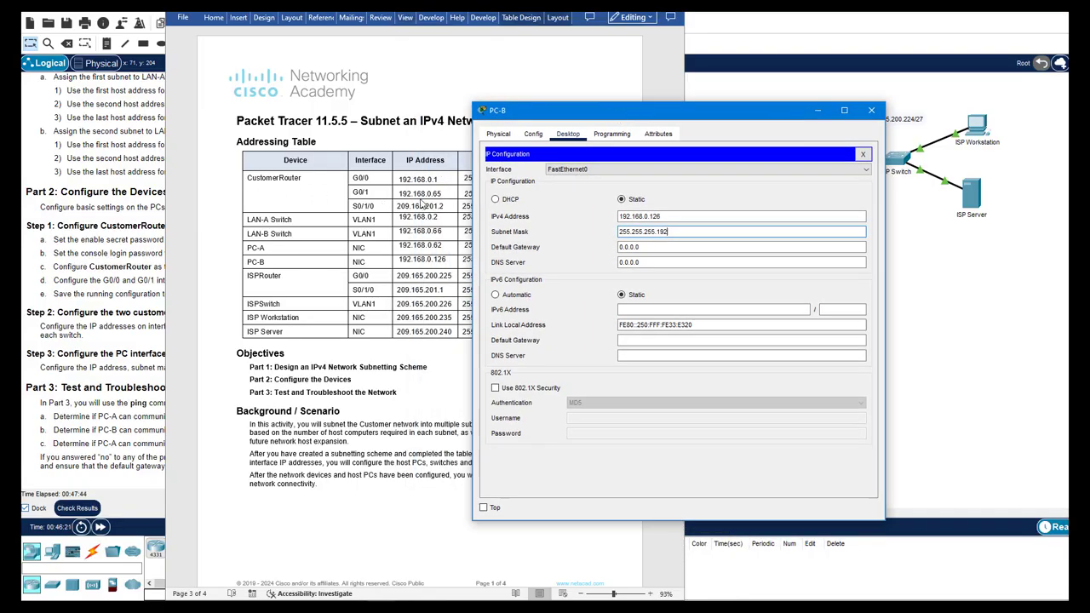
{"action": "triple_click", "coordinate": [655, 246]}
{"action": "type", "text": "192.168.0.65"}
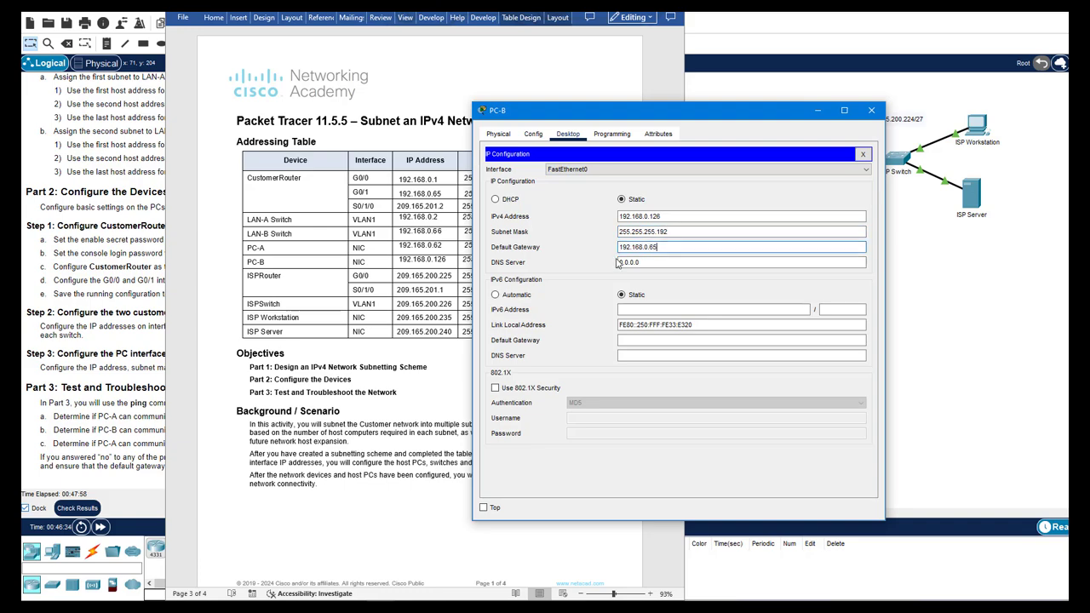
{"action": "left_click", "coordinate": [576, 237]}
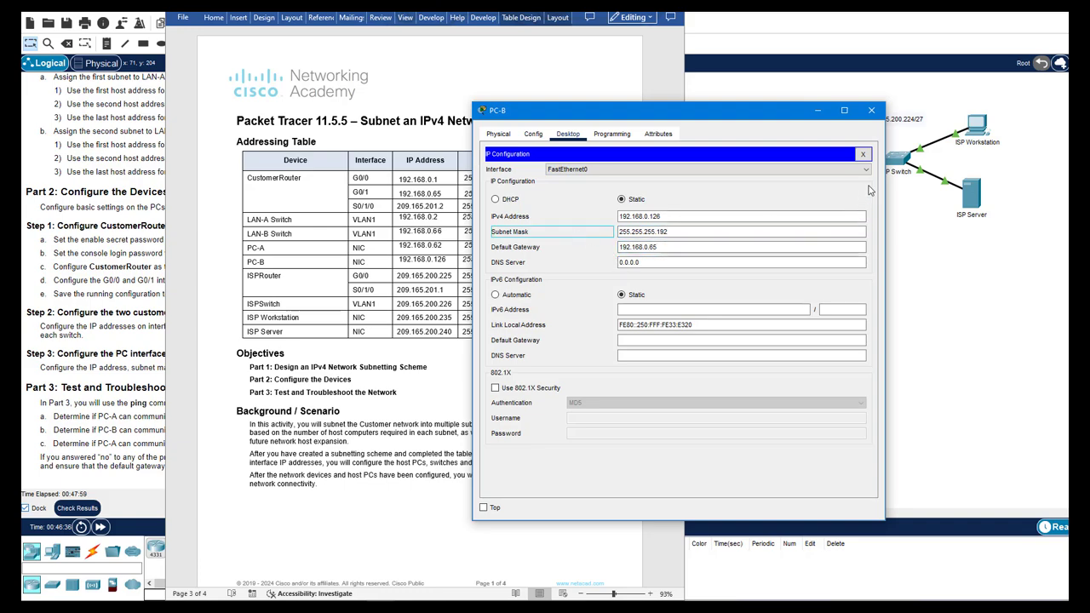
{"action": "left_click", "coordinate": [871, 109]}
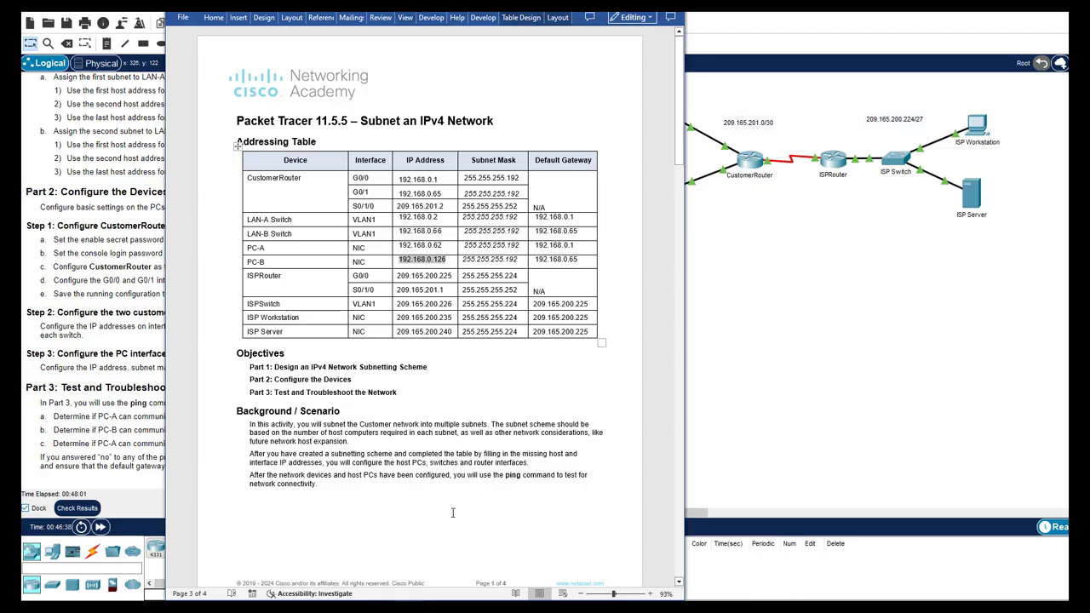
{"action": "key", "text": "super+Right"}
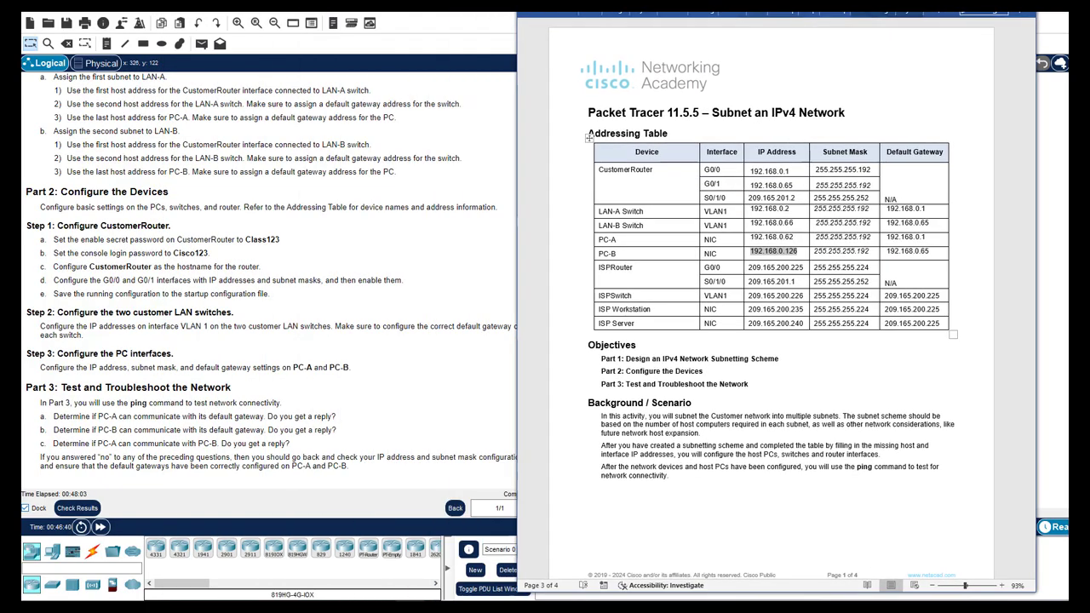
Maximize the Word worksheet and scroll down to page 4's Part 2 and Part 3 steps
{"action": "key", "text": "super+Up"}
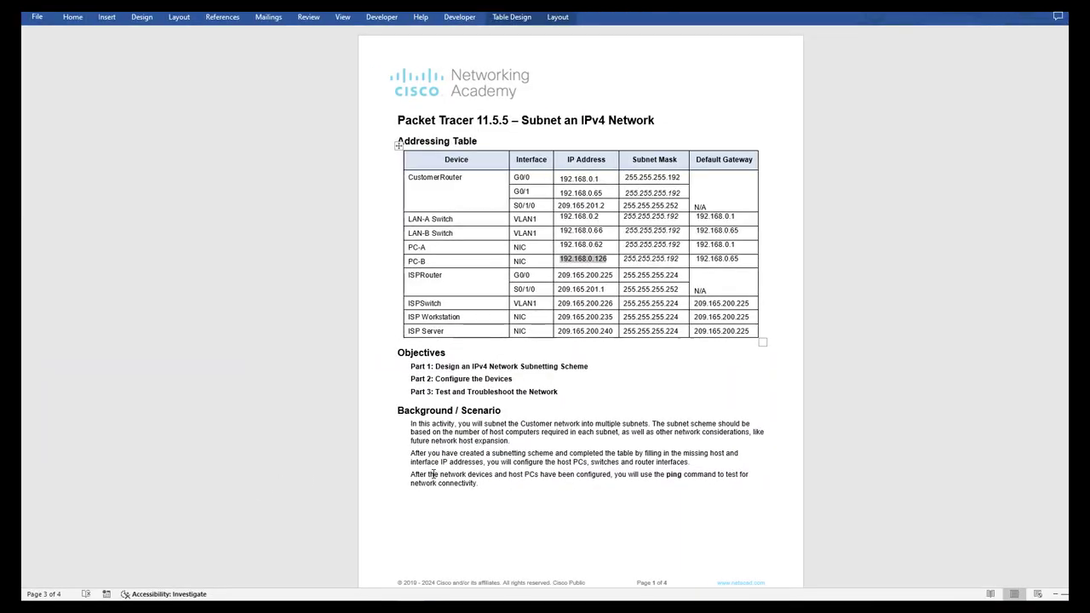
{"action": "left_click_drag", "start_coordinate": [1064, 127], "coordinate": [1065, 144]}
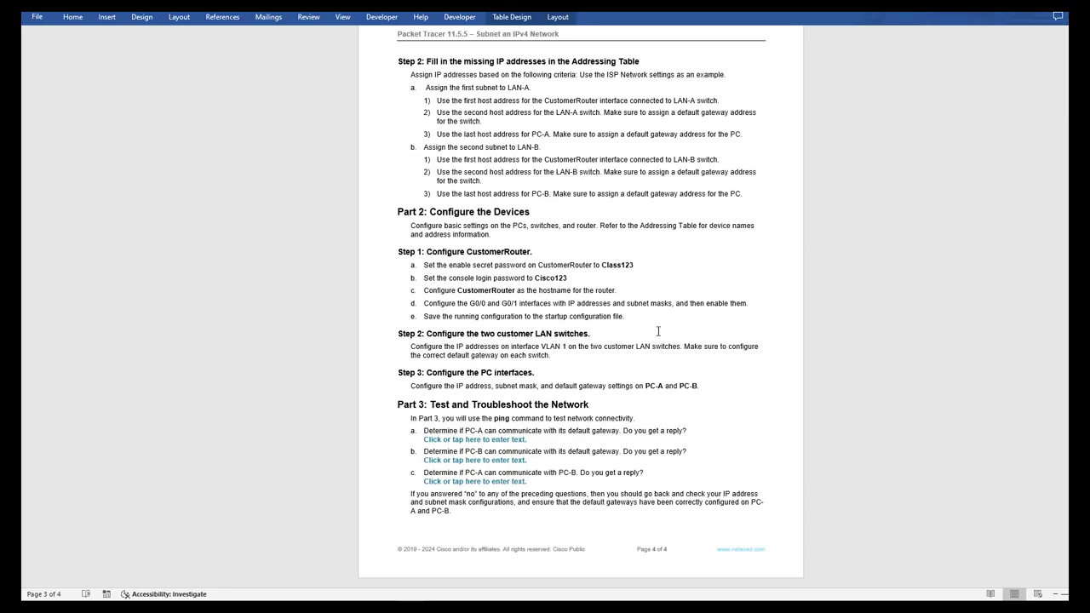
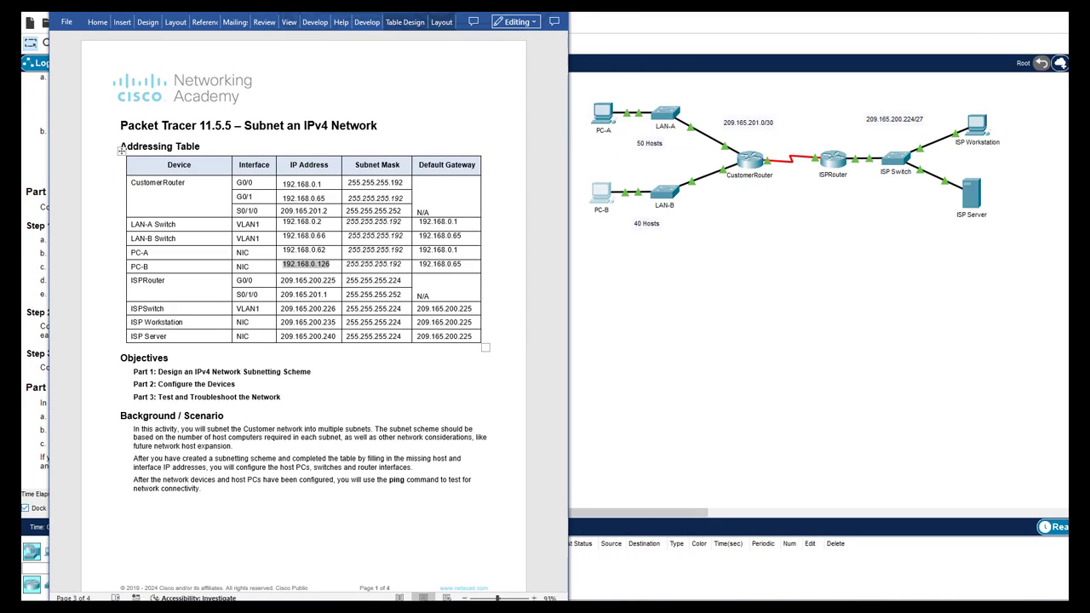
From PC-A's Command Prompt, ping its default gateway 192.168.0.1
{"action": "left_click", "coordinate": [602, 113]}
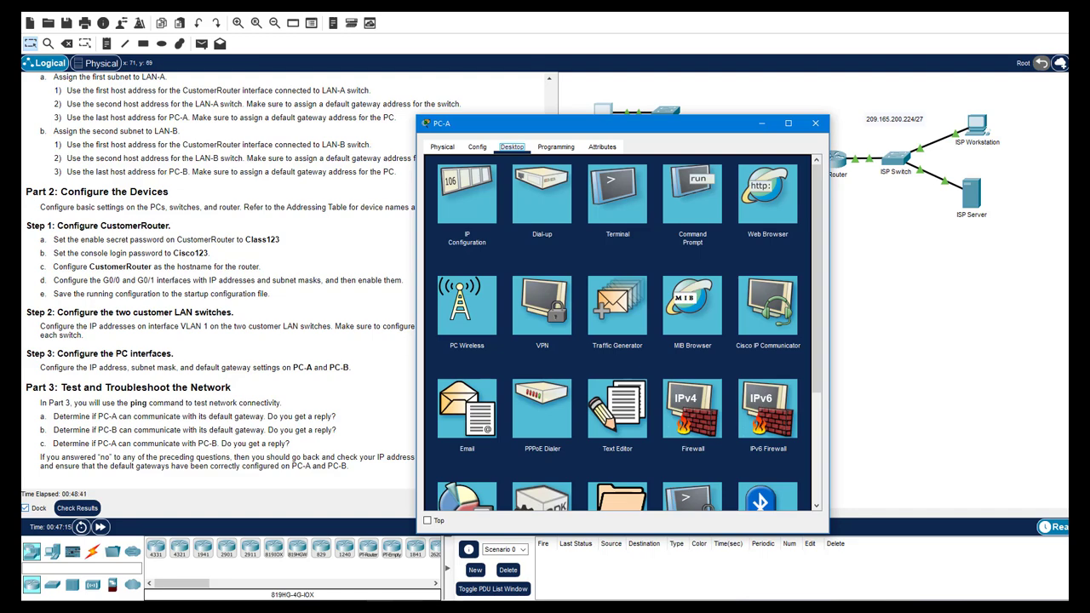
{"action": "key", "text": "alt+Tab"}
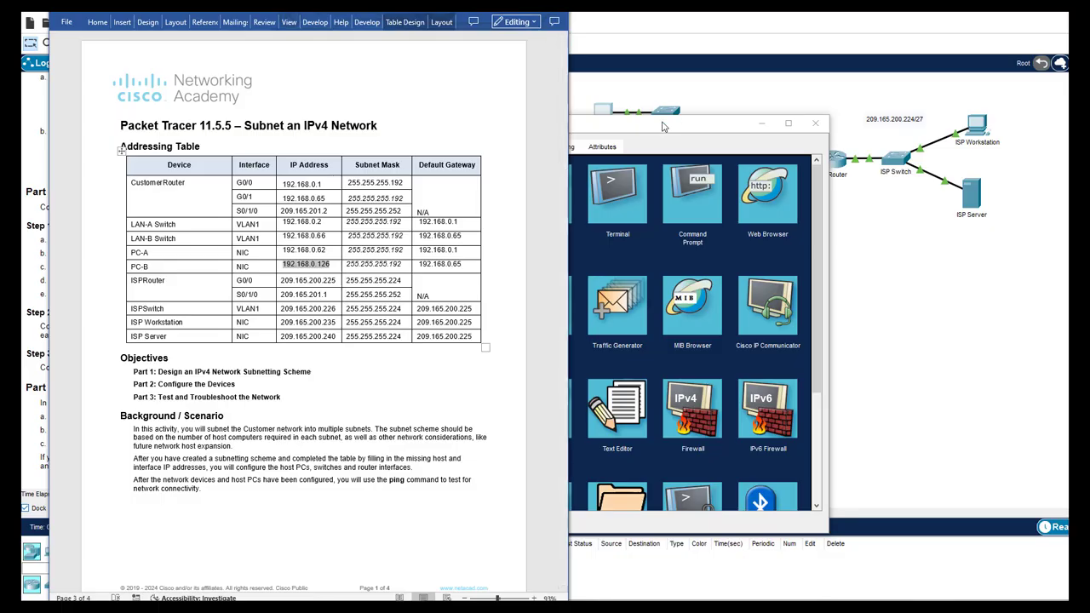
{"action": "left_click_drag", "start_coordinate": [662, 123], "coordinate": [804, 90]}
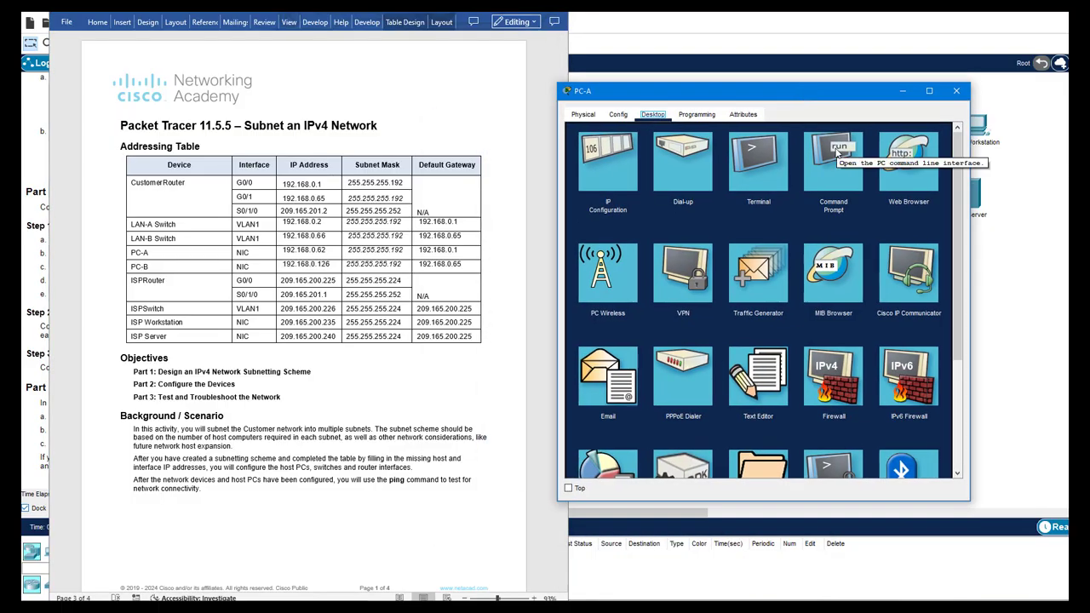
{"action": "left_click", "coordinate": [834, 158]}
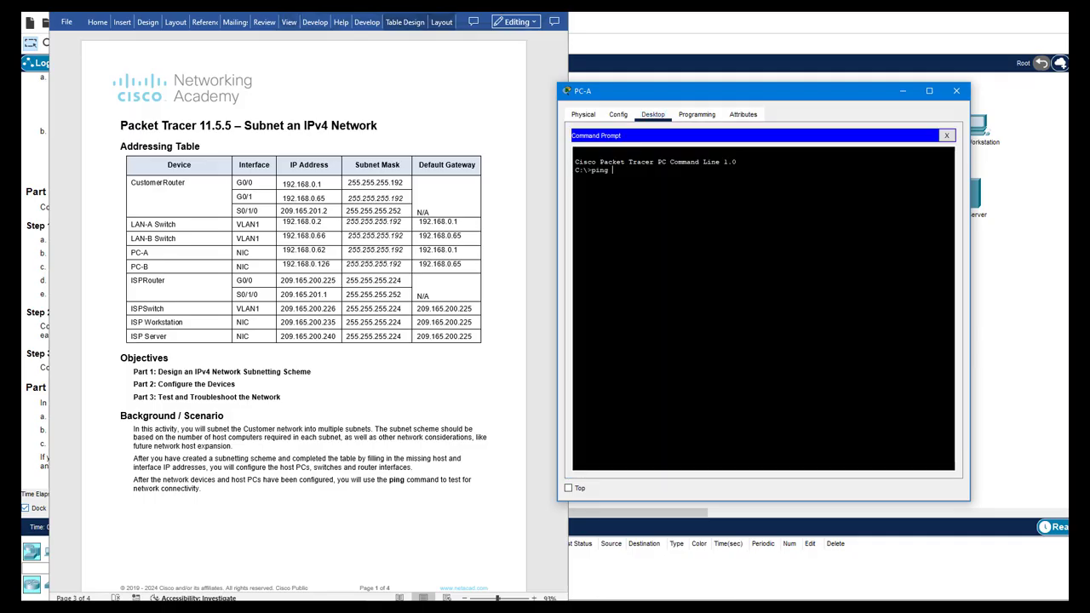
{"action": "type", "text": "ping 192.168.0.1"}
{"action": "key", "text": "Return"}
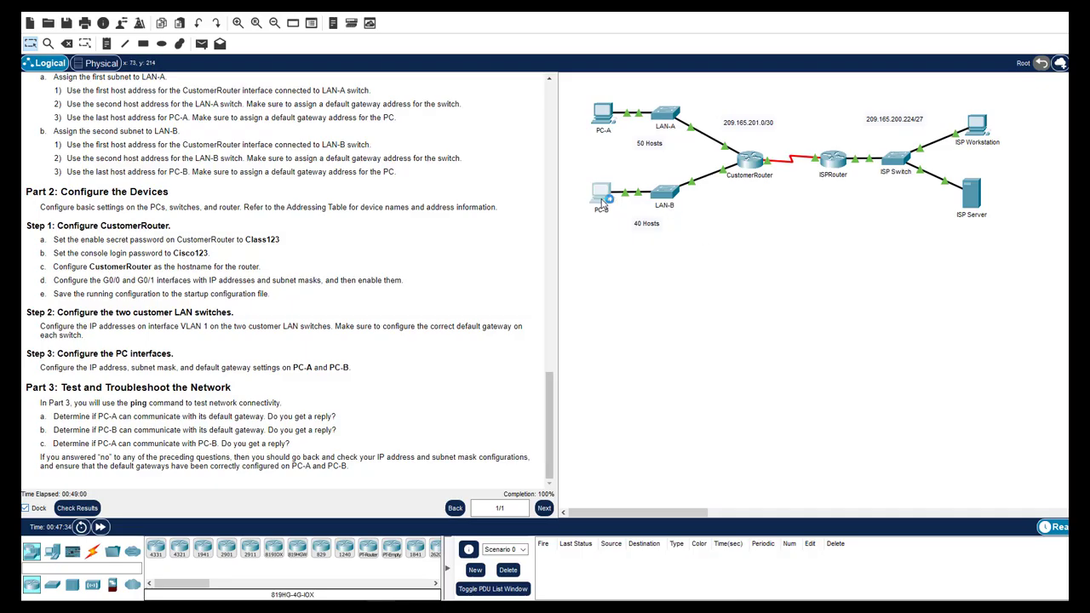
On PC-B's Command Prompt, run ipconfig and ping the gateway 192.168.0.65
{"action": "left_click", "coordinate": [601, 201]}
{"action": "left_click_drag", "start_coordinate": [669, 130], "coordinate": [774, 95]}
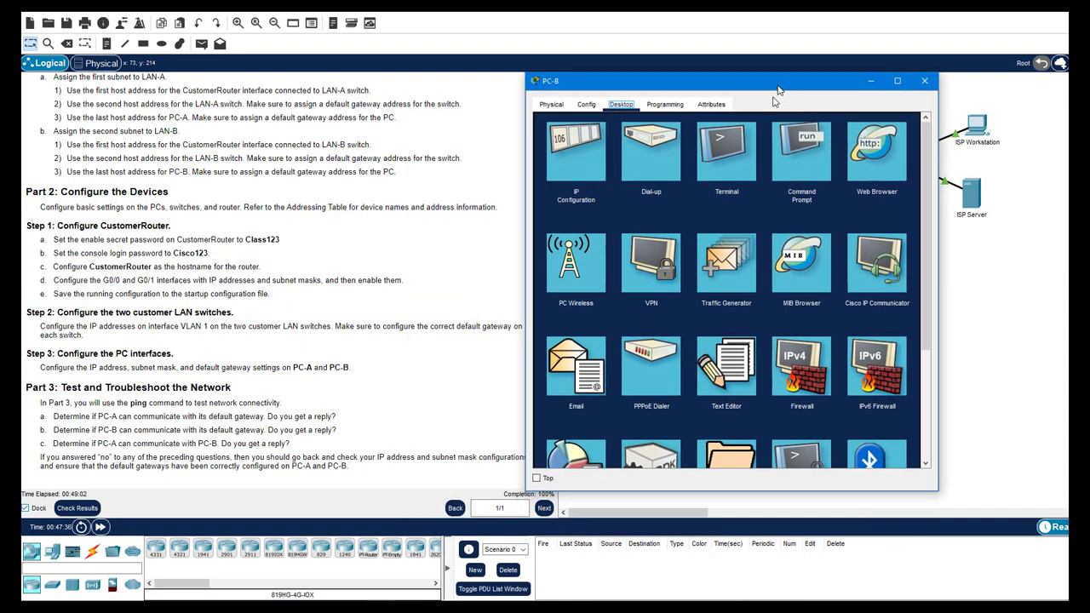
{"action": "left_click", "coordinate": [796, 153]}
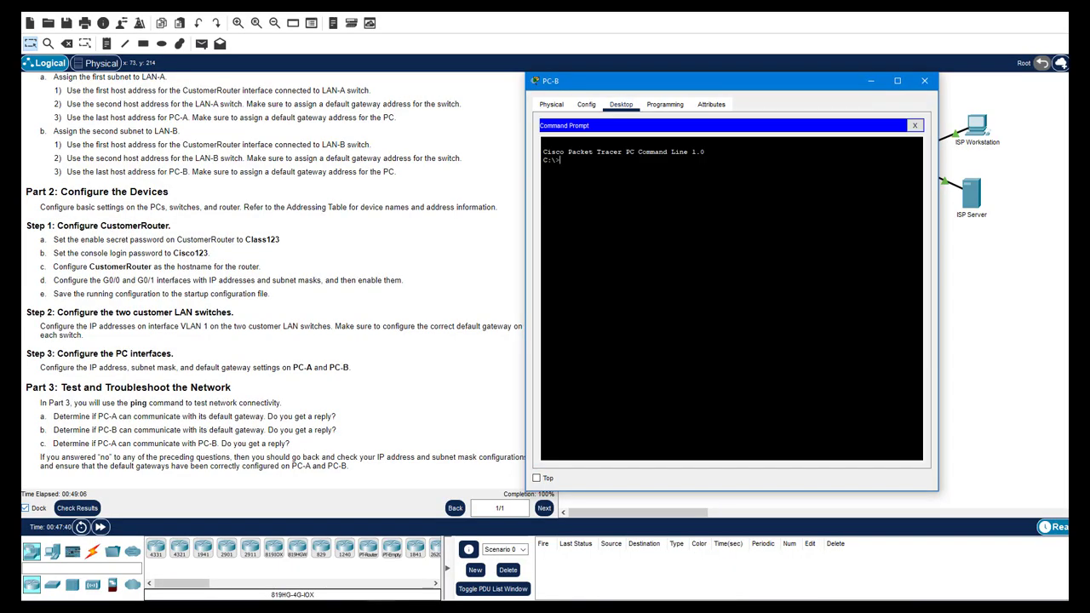
{"action": "type", "text": "ipconfig"}
{"action": "key", "text": "Return"}
{"action": "left_click_drag", "start_coordinate": [746, 243], "coordinate": [699, 243]}
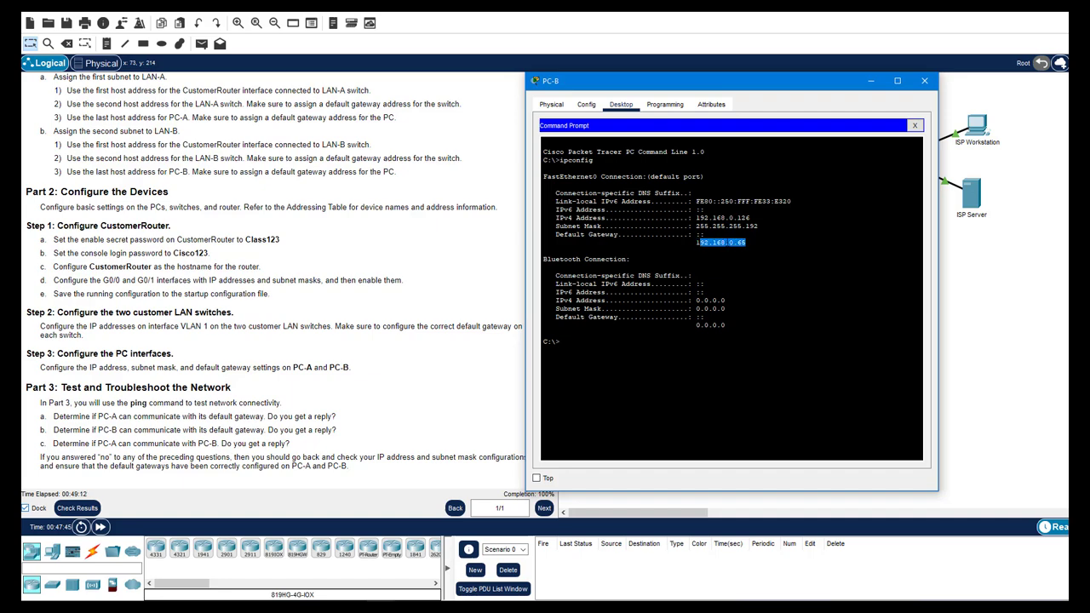
{"action": "key", "text": "ctrl+c"}
{"action": "type", "text": "ping 192.168.0.65"}
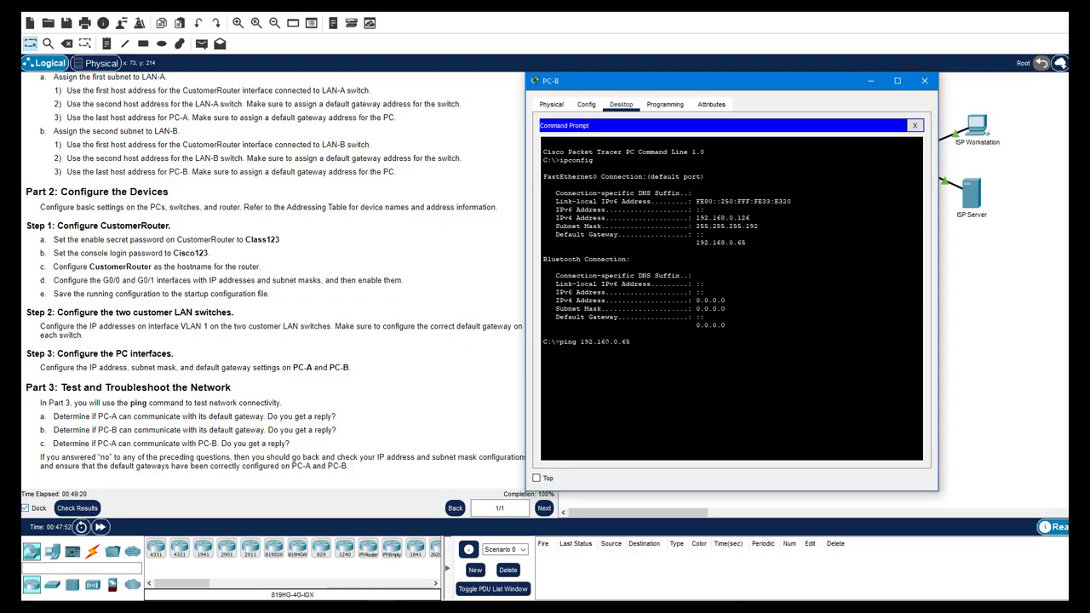
{"action": "key", "text": "Return"}
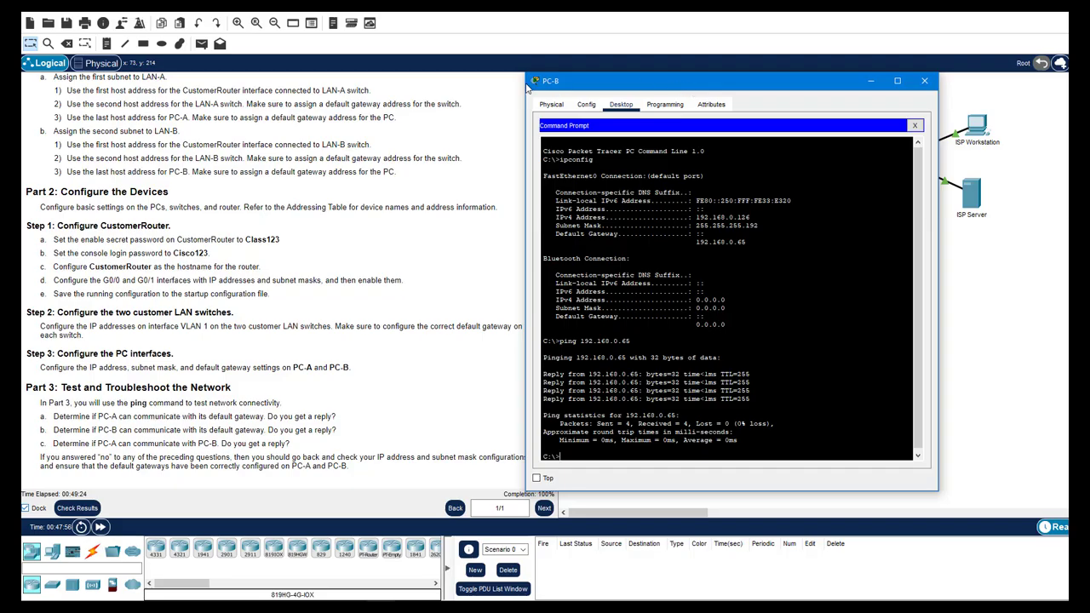
Copy PC-A's address 192.168.0.62 from the Word table and ping it from PC-B
{"action": "left_click_drag", "start_coordinate": [691, 82], "coordinate": [327, 86]}
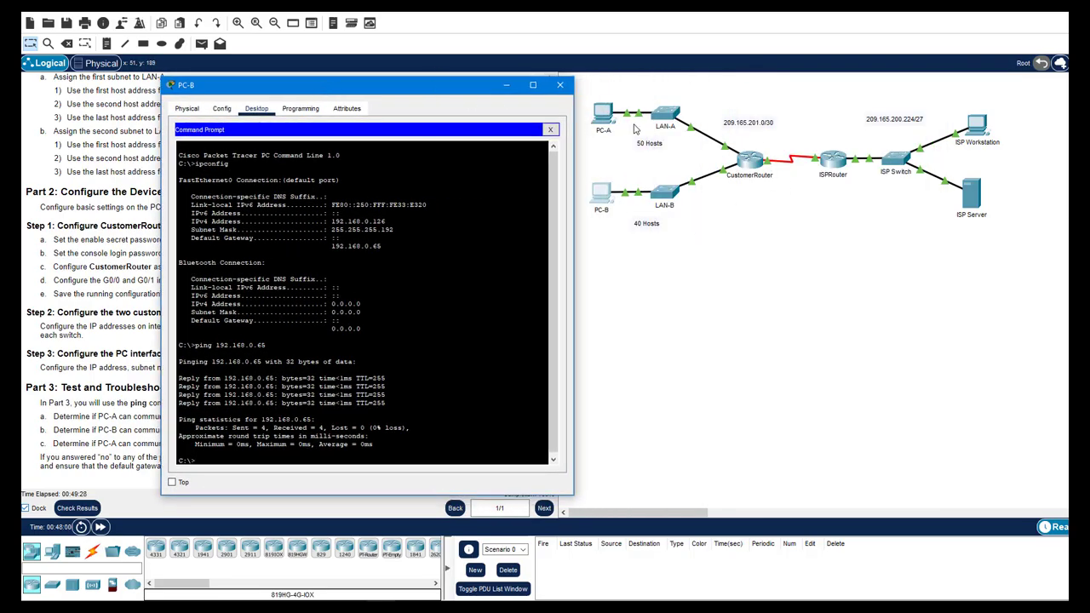
{"action": "left_click_drag", "start_coordinate": [436, 92], "coordinate": [931, 109]}
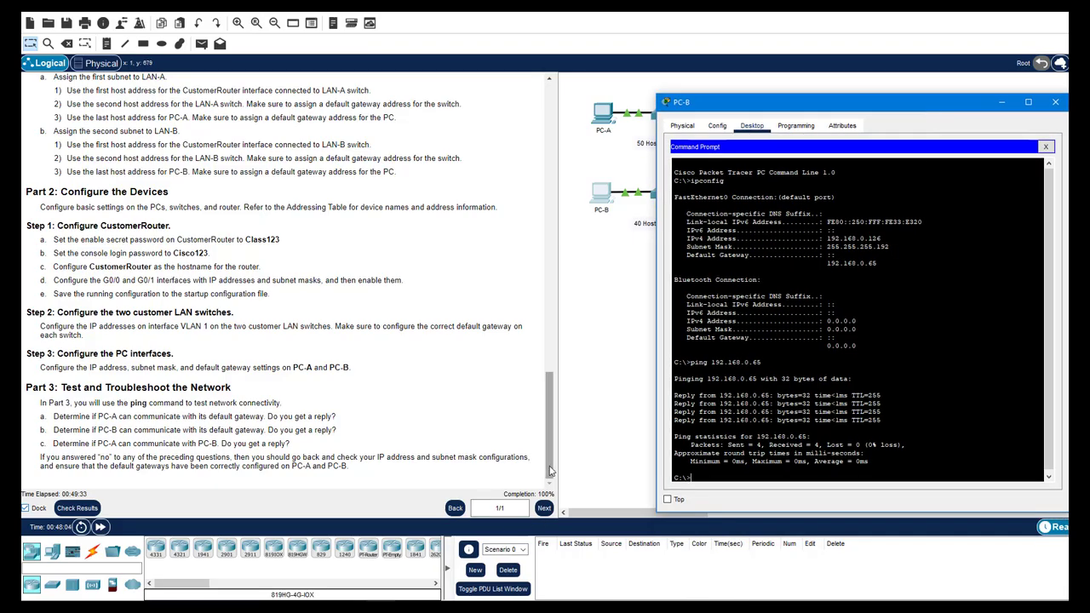
{"action": "key", "text": "alt+Tab"}
{"action": "double_click", "coordinate": [290, 252]}
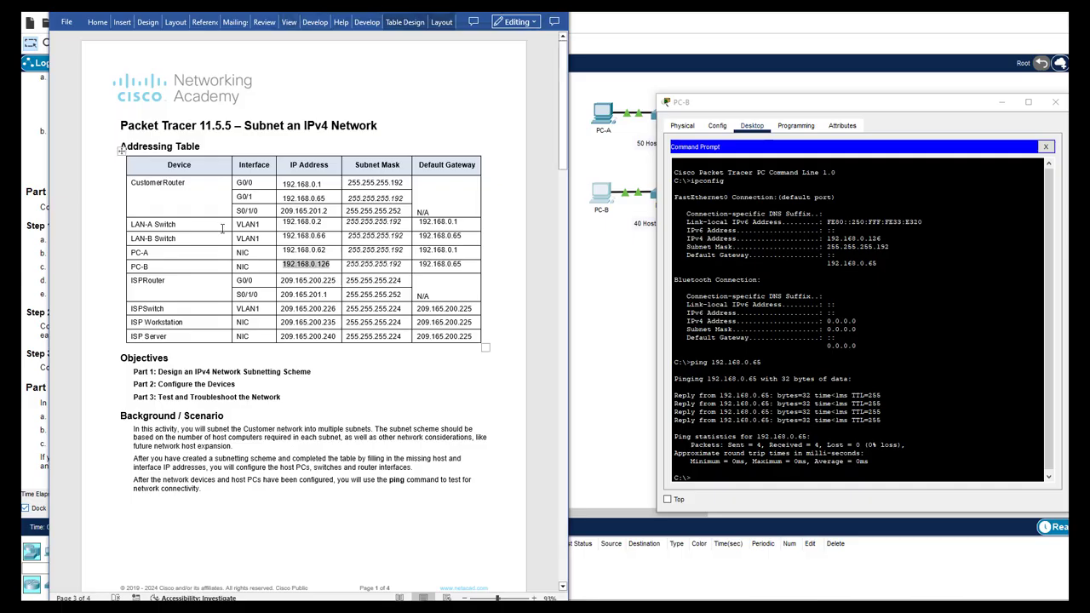
{"action": "key", "text": "ctrl+c"}
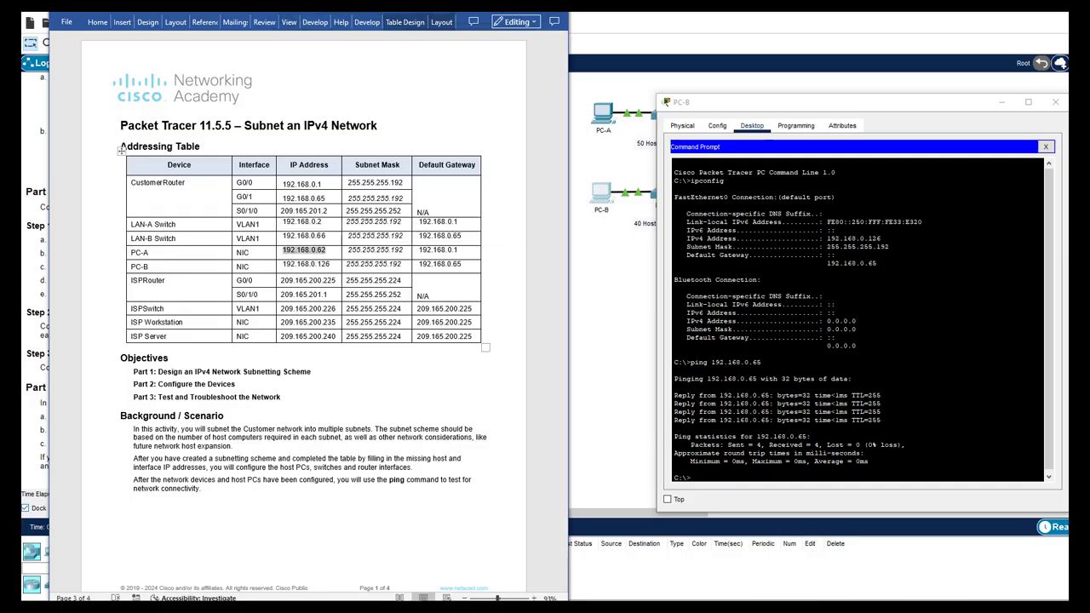
{"action": "key", "text": "alt+Tab"}
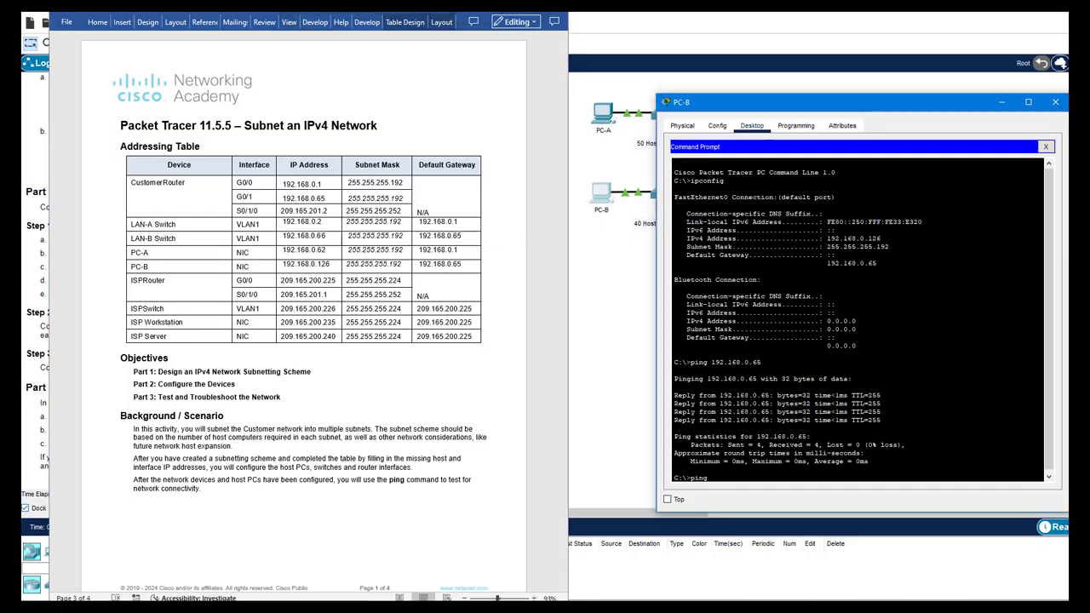
{"action": "right_click", "coordinate": [719, 478]}
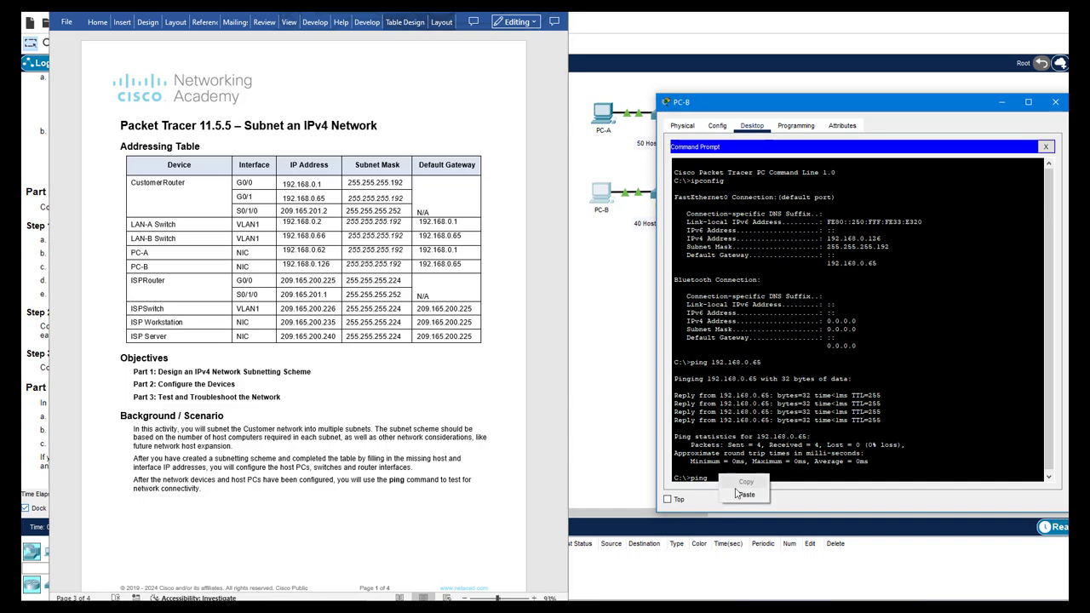
{"action": "left_click", "coordinate": [738, 498]}
{"action": "key", "text": "Return"}
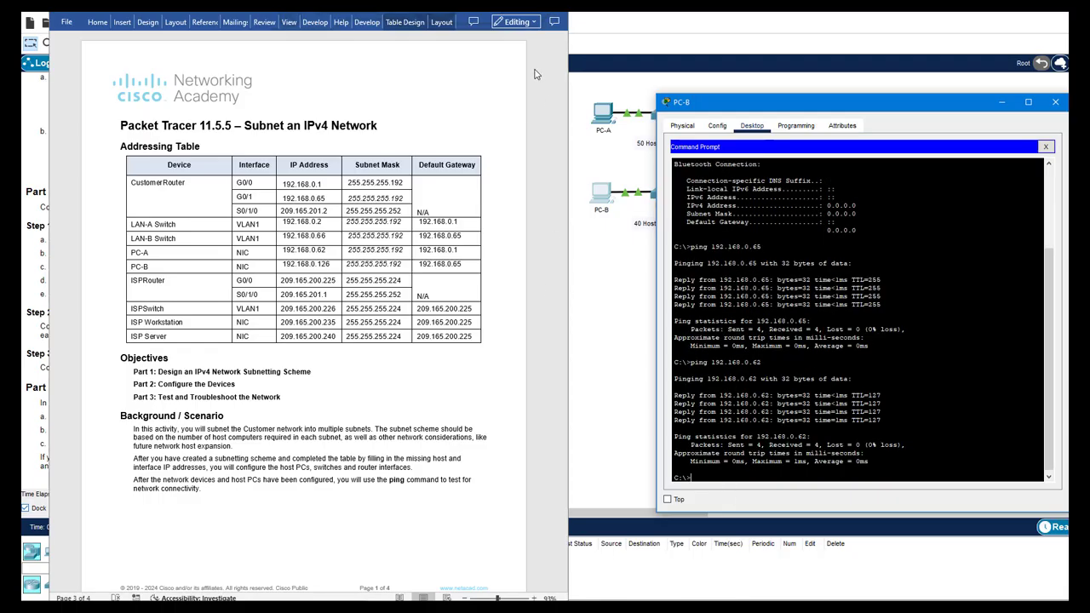
Enter 'yes' as the answer to Part 3 questions a, b and c on page 4
{"action": "scroll", "coordinate": [535, 112], "scroll_direction": "down", "scroll_amount": 3}
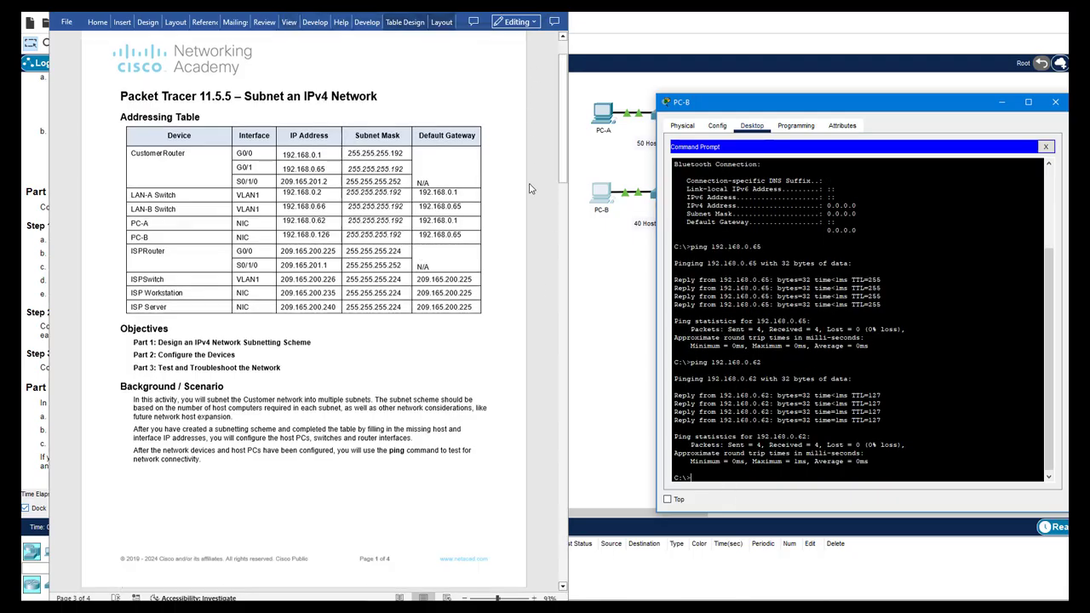
{"action": "left_click_drag", "start_coordinate": [562, 128], "coordinate": [561, 520]}
{"action": "left_click", "coordinate": [232, 452]}
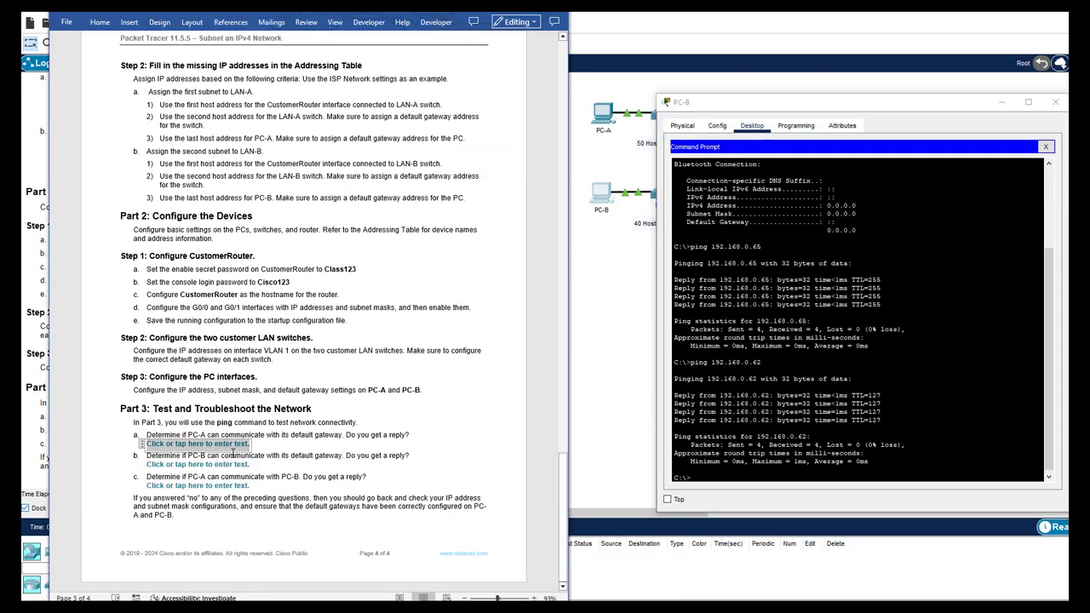
{"action": "type", "text": "yes"}
{"action": "left_click", "coordinate": [243, 465]}
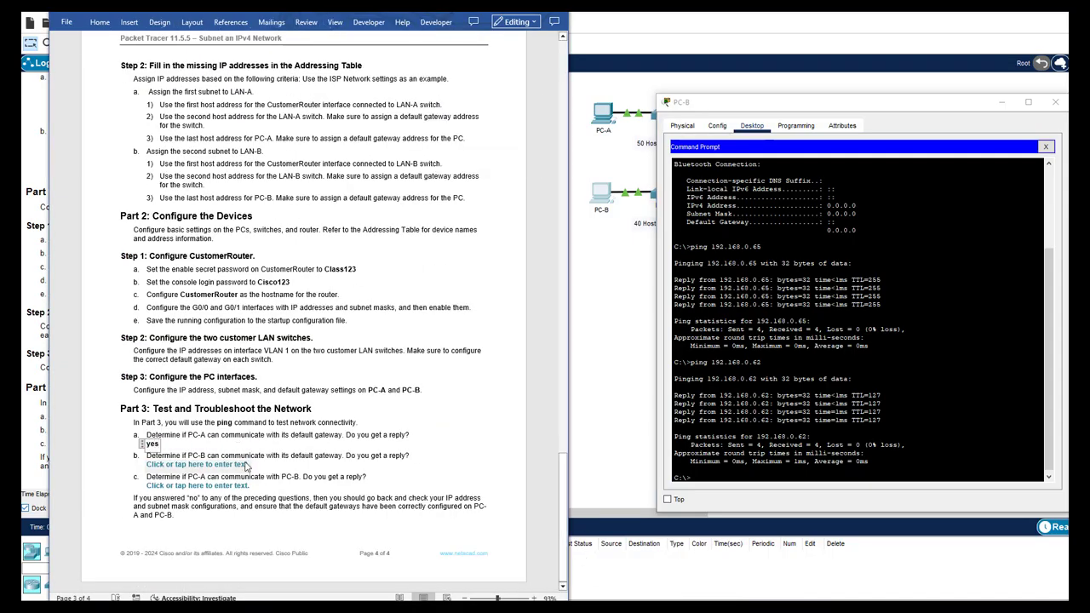
{"action": "type", "text": "yes"}
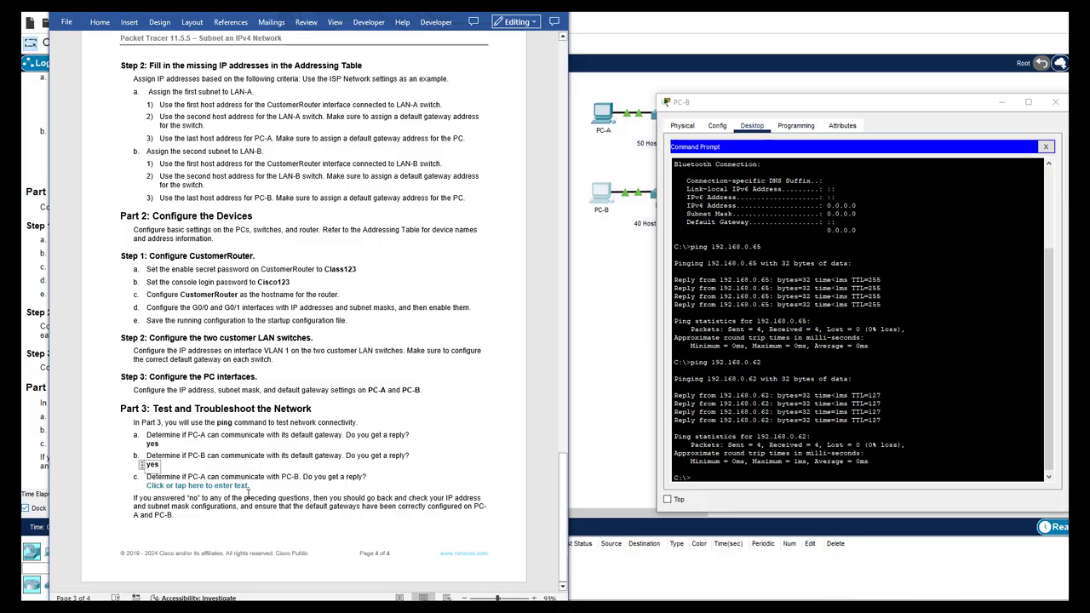
{"action": "left_click", "coordinate": [247, 487]}
{"action": "type", "text": "yes"}
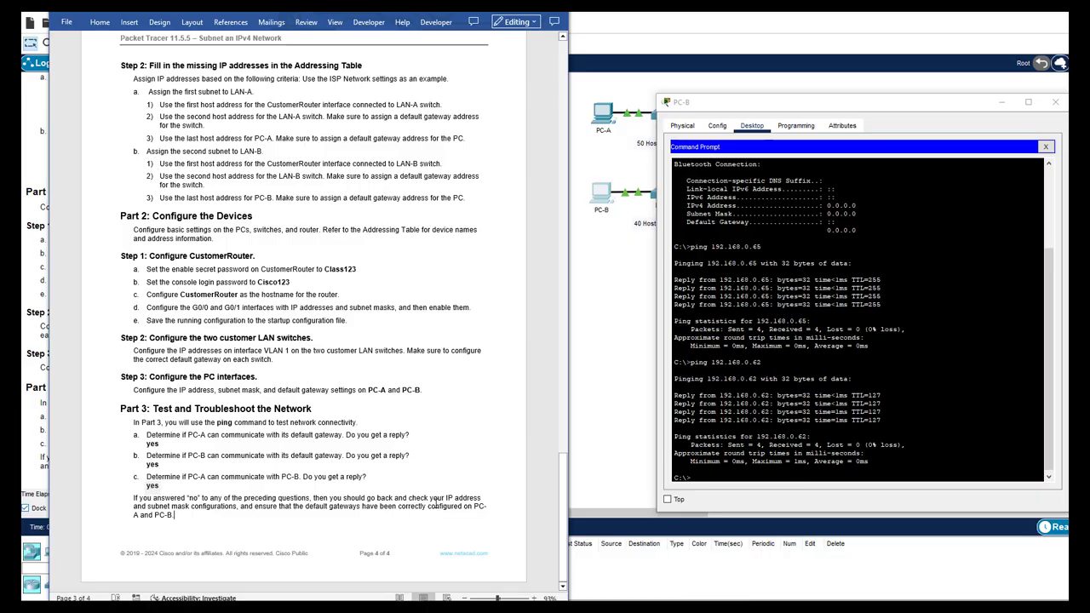
{"action": "left_click", "coordinate": [595, 512]}
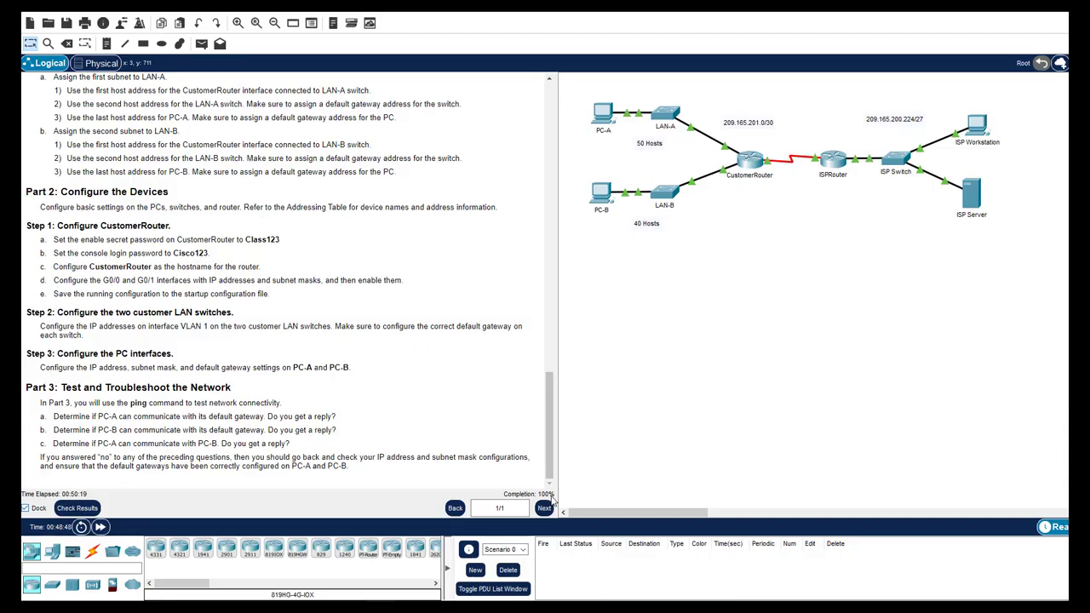
Check Results and review the Assessment Items to confirm every item is correct
{"action": "left_click", "coordinate": [77, 509]}
{"action": "left_click", "coordinate": [137, 75]}
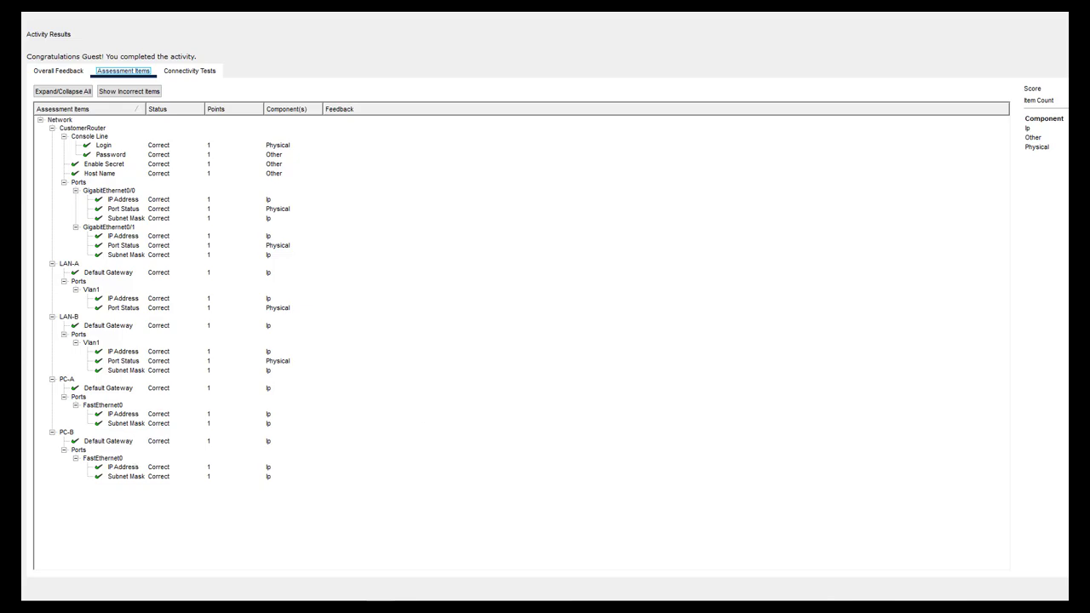
{"action": "key", "text": "Escape"}
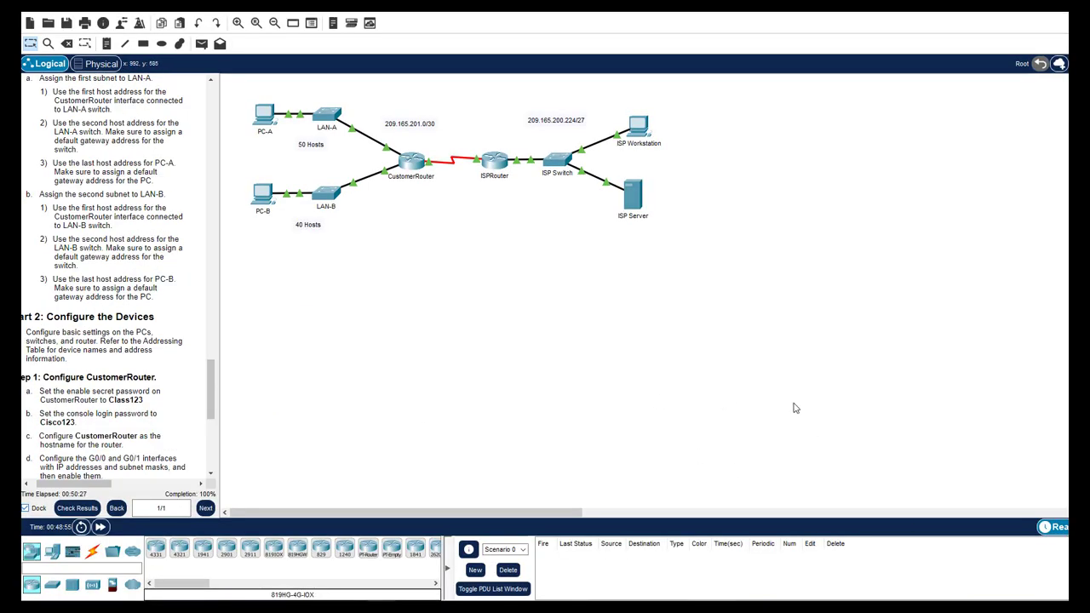
{"action": "key", "text": "alt+Tab"}
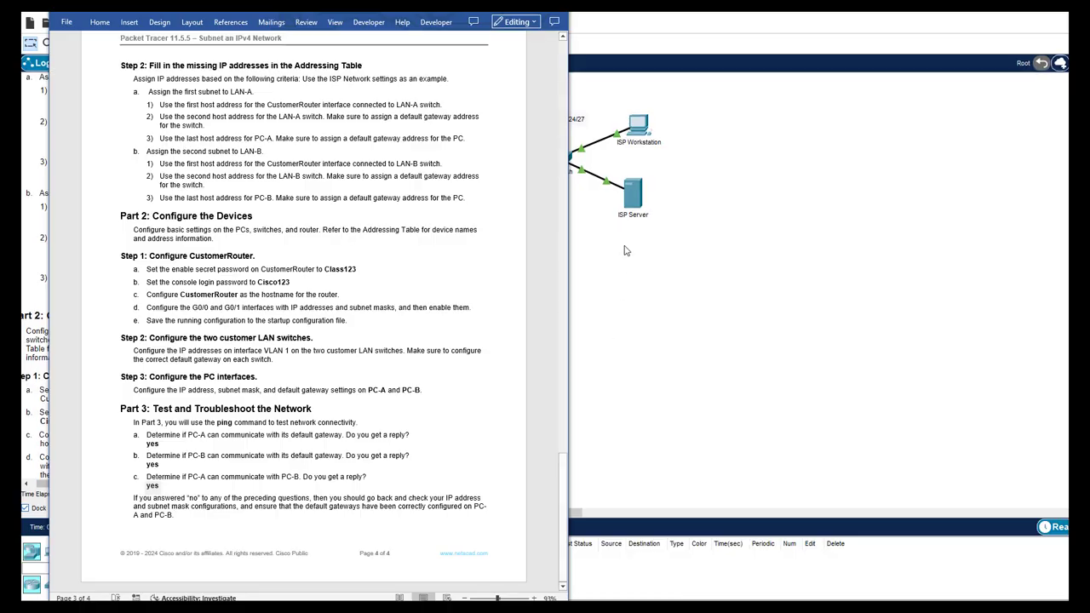